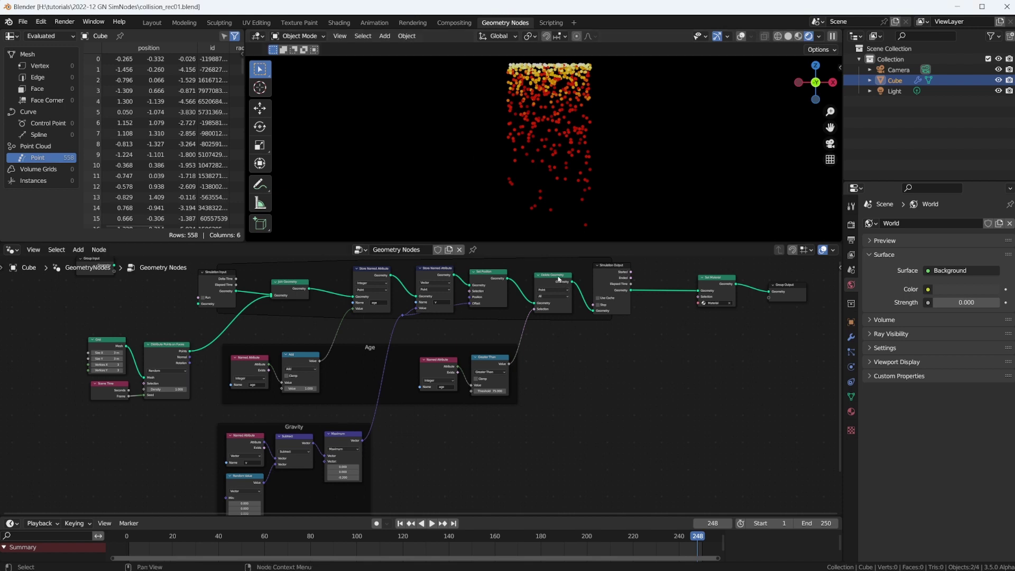
# Pan the node editor to frame the Gravity group, the simulation chain and the Age frame.
pyautogui.moveTo(422, 349); pyautogui.dragTo(435, 256, button='middle')
pyautogui.moveTo(444, 329); pyautogui.dragTo(421, 433, button='middle')
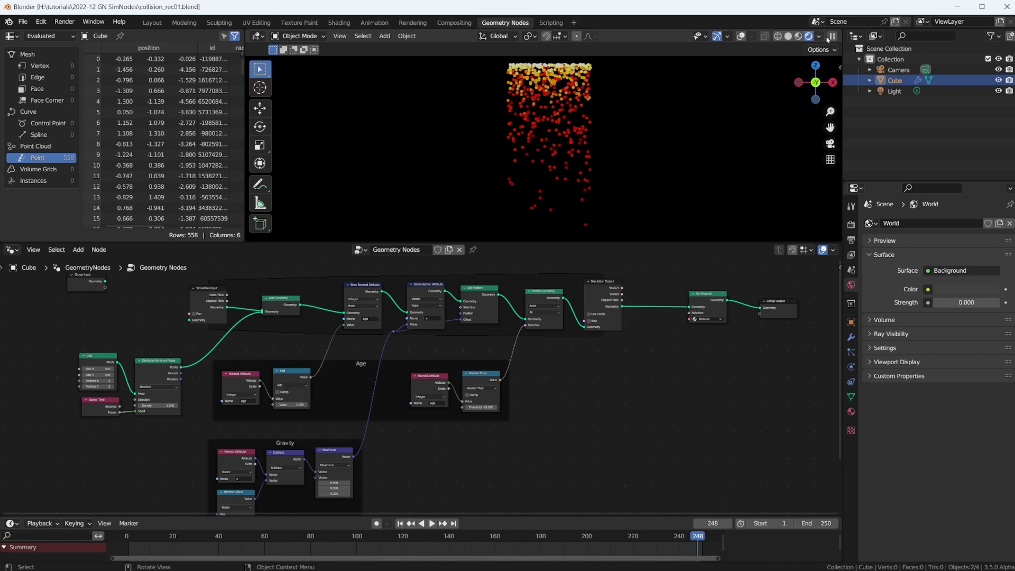
# Split the 3D view into two side-by-side views and frame the particles from the front.
pyautogui.moveTo(841, 33); pyautogui.dragTo(463, 30)
pyautogui.moveTo(246, 135); pyautogui.dragTo(182, 134)
pyautogui.hotkey('shift', 'alt', 'z')
pyautogui.hotkey('alt', 'a')
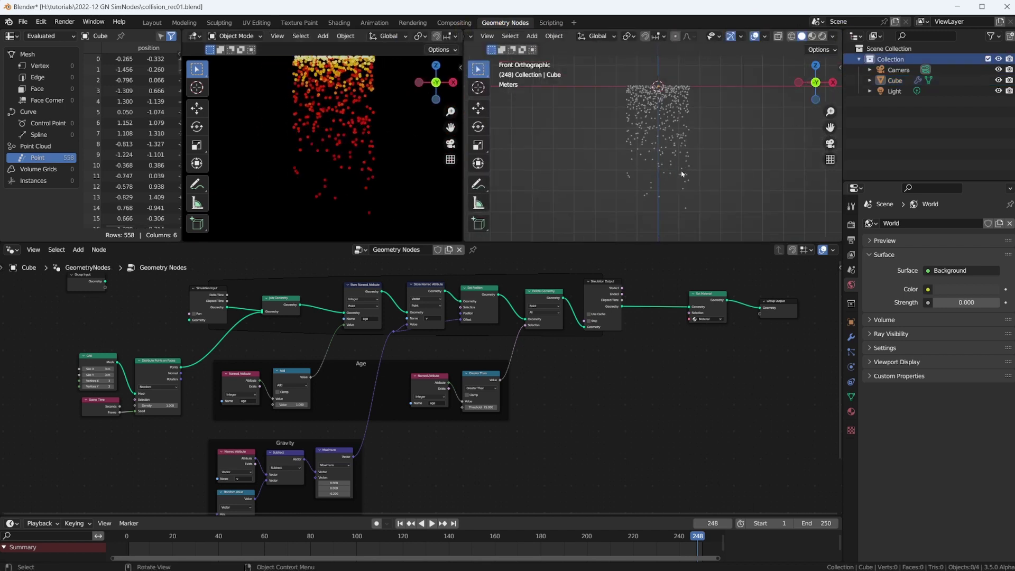
pyautogui.keyDown('shift'); pyautogui.moveTo(676, 106); pyautogui.dragTo(678, 77, button='middle'); pyautogui.keyUp('shift')
# Add a Custom Brilliant diamond mesh to the scene.
pyautogui.hotkey('shift', 'a')
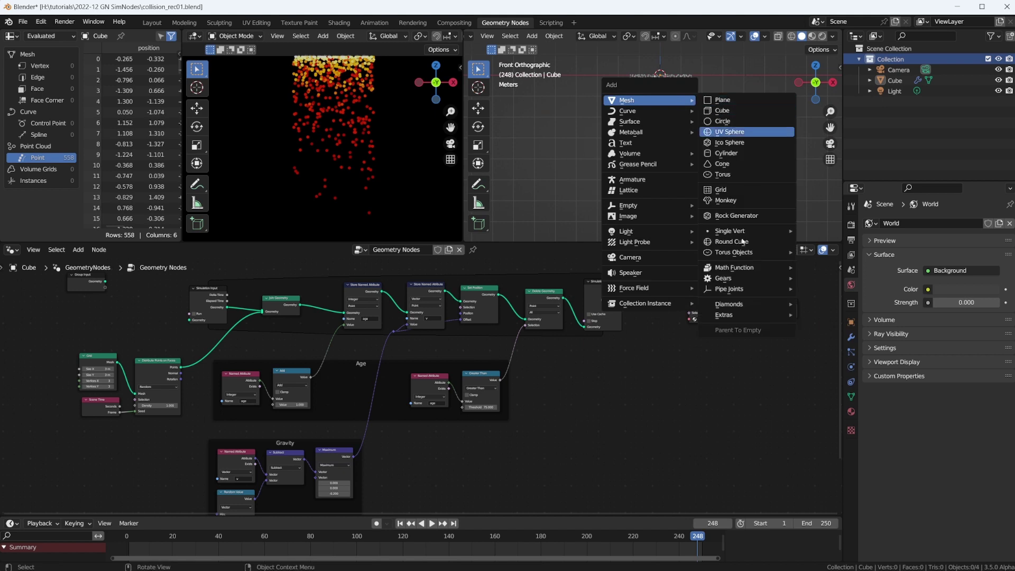
pyautogui.moveTo(747, 263)
pyautogui.moveTo(729, 303)
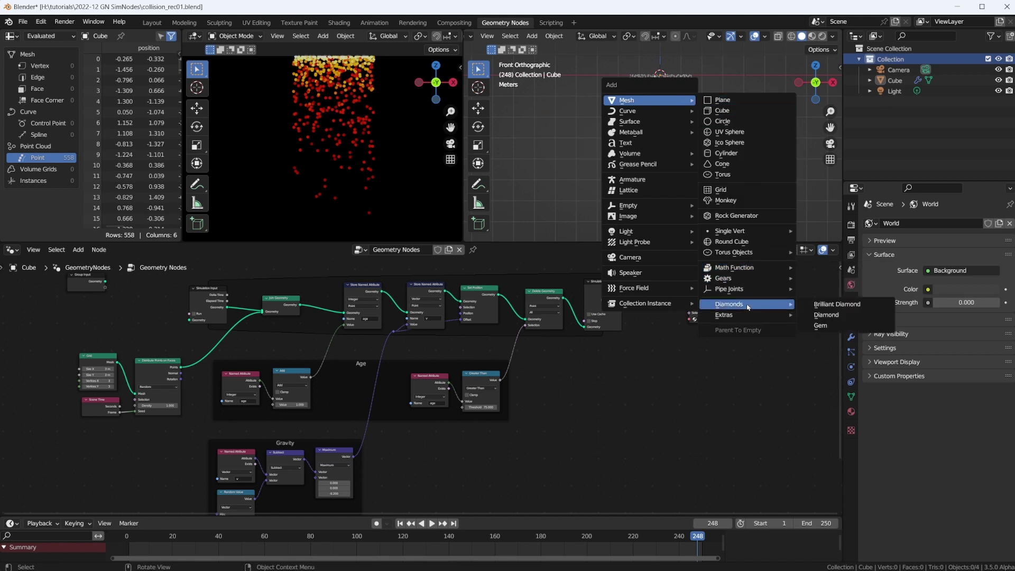
pyautogui.click(840, 305)
pyautogui.hotkey('shift', 'a')
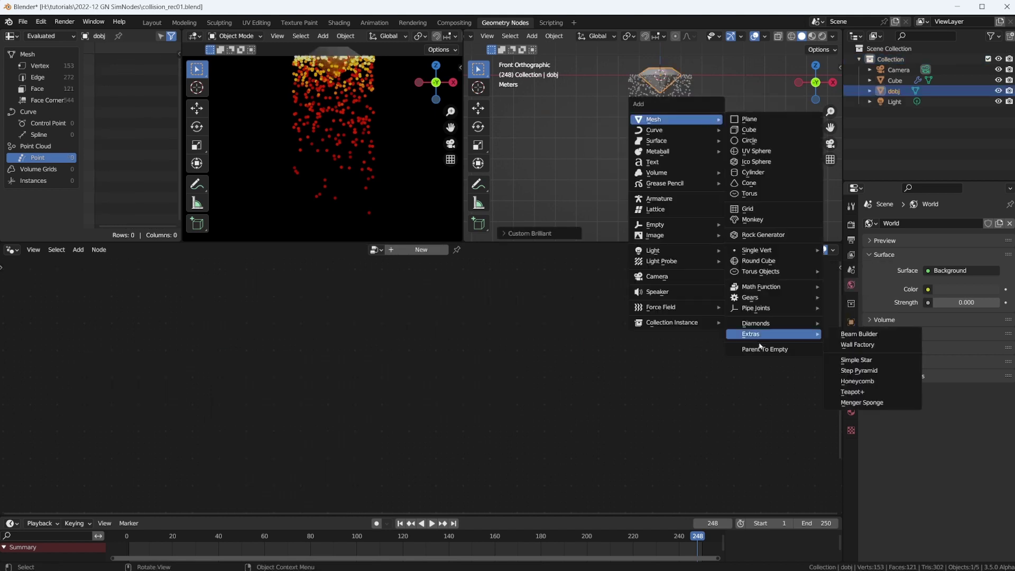
pyautogui.moveTo(761, 249)
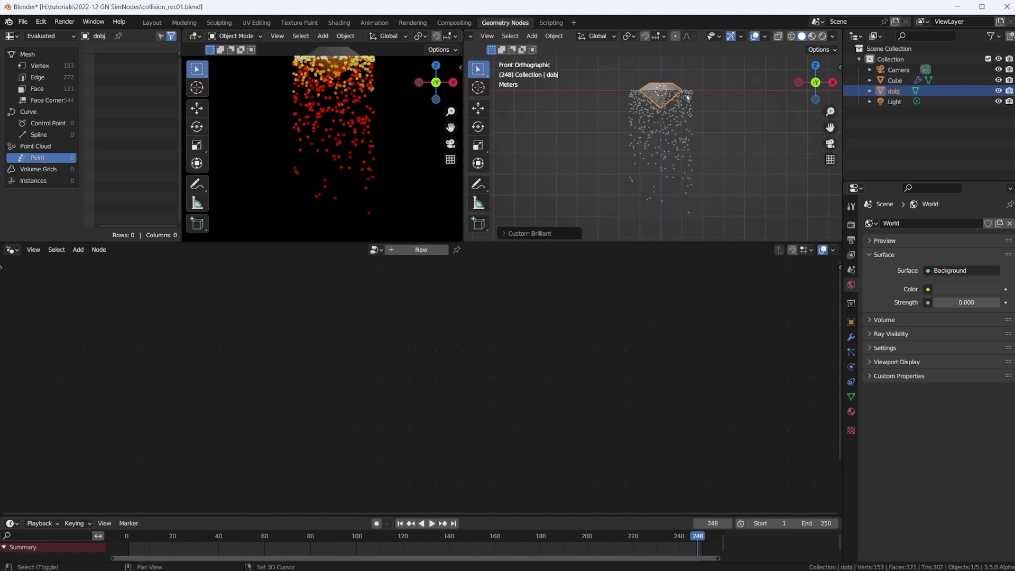
pyautogui.scroll(2, 686, 89)
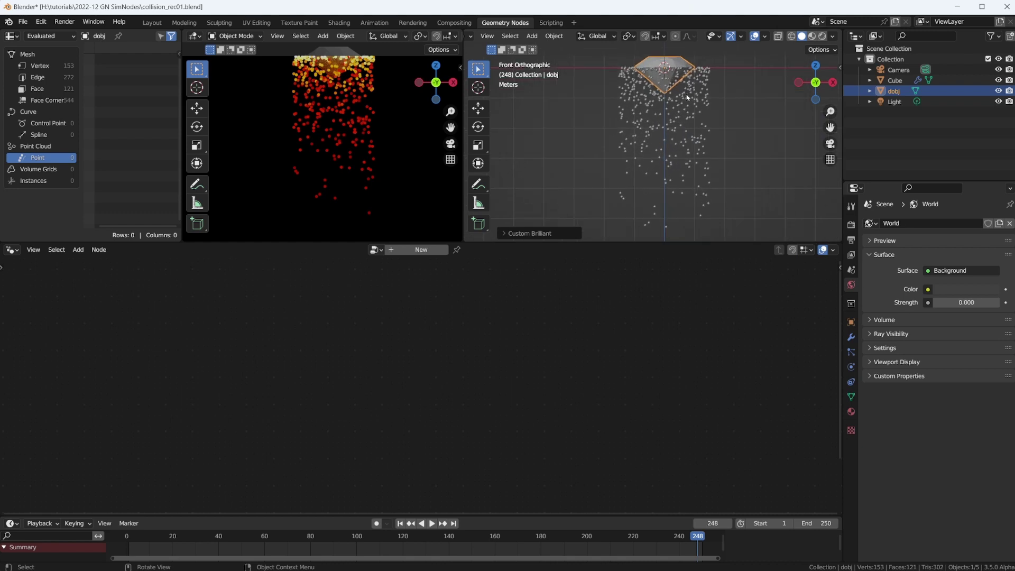
# Flip the diamond 180°, lower it into the particle stream and tilt it.
pyautogui.write('r')
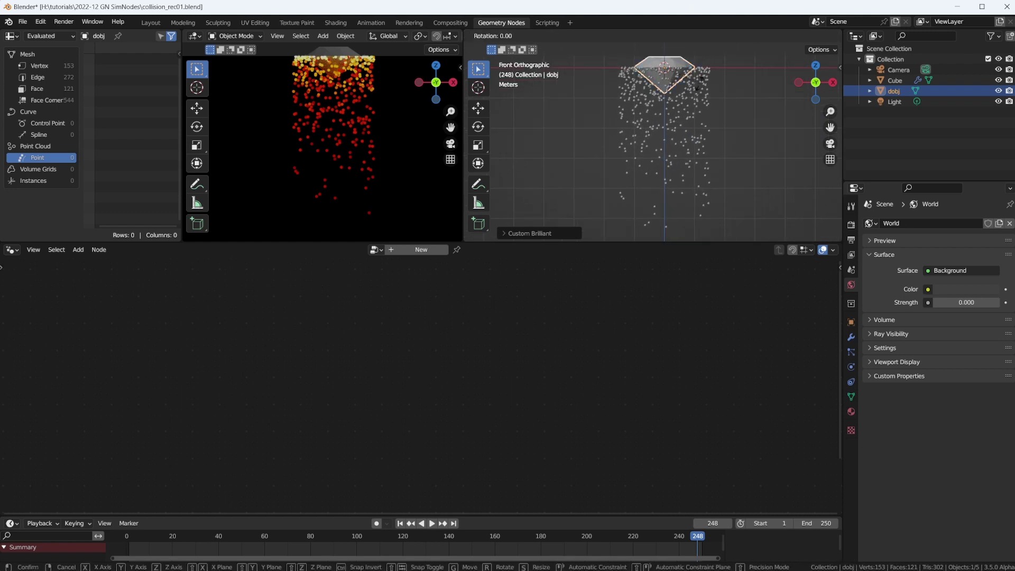
pyautogui.write('180')
pyautogui.press('Return')
pyautogui.press('g')
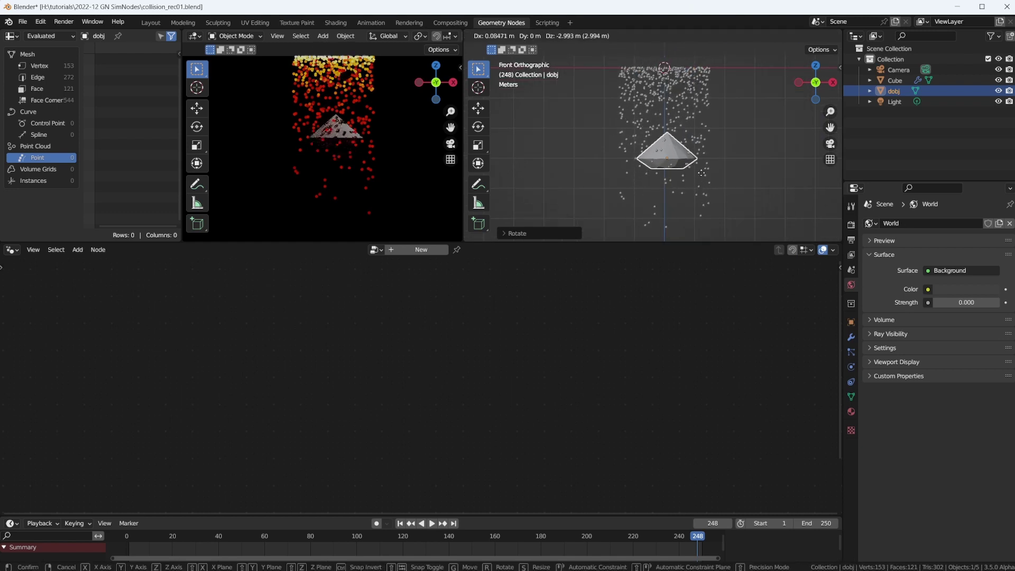
pyautogui.click(702, 166)
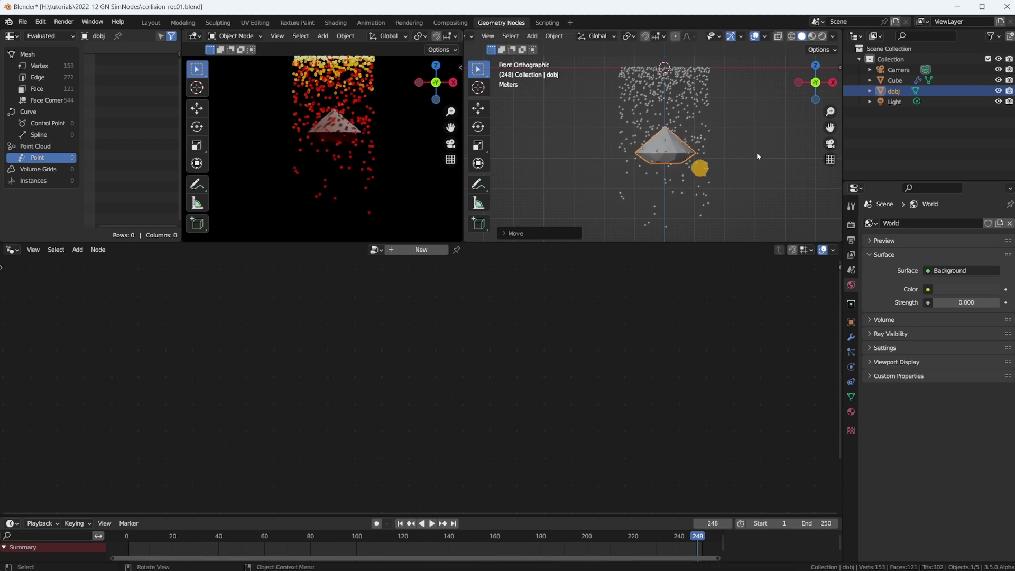
pyautogui.press('r')
pyautogui.click(732, 185)
pyautogui.press('g')
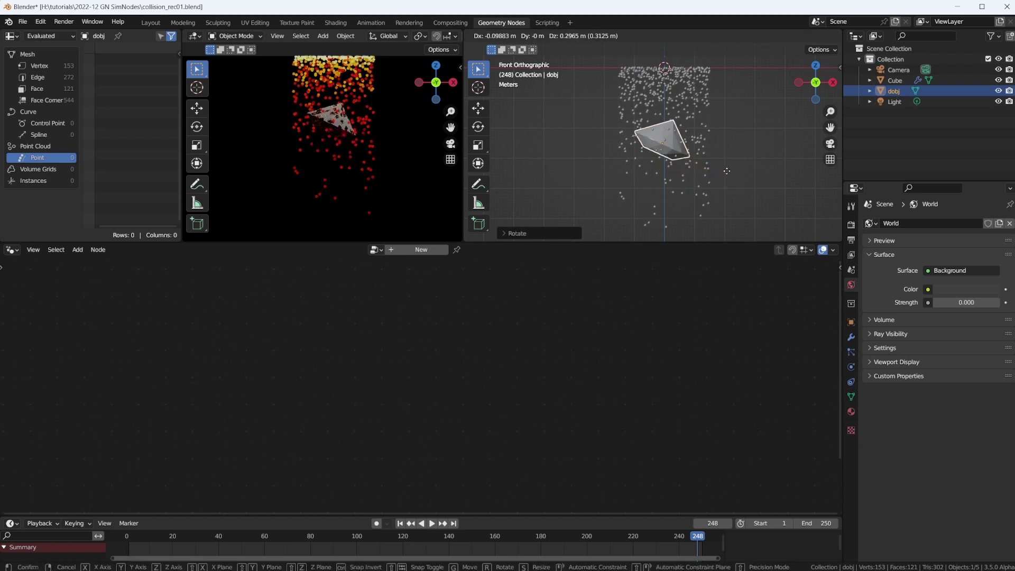
pyautogui.click(726, 170)
# Check the diamond's placement from the top and front views.
pyautogui.press('KP_7')
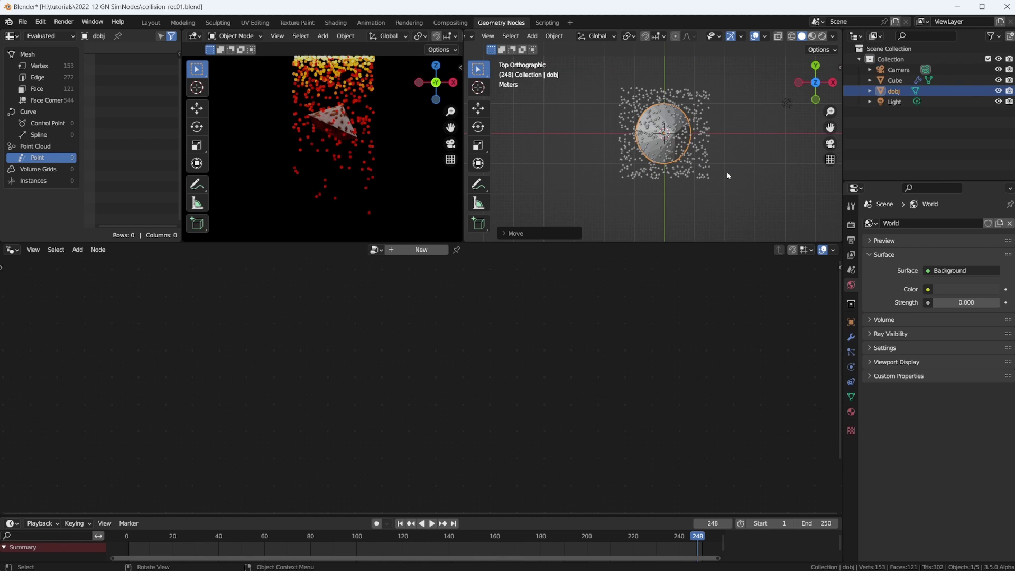
pyautogui.press('KP_1')
pyautogui.scroll(3, 728, 176)
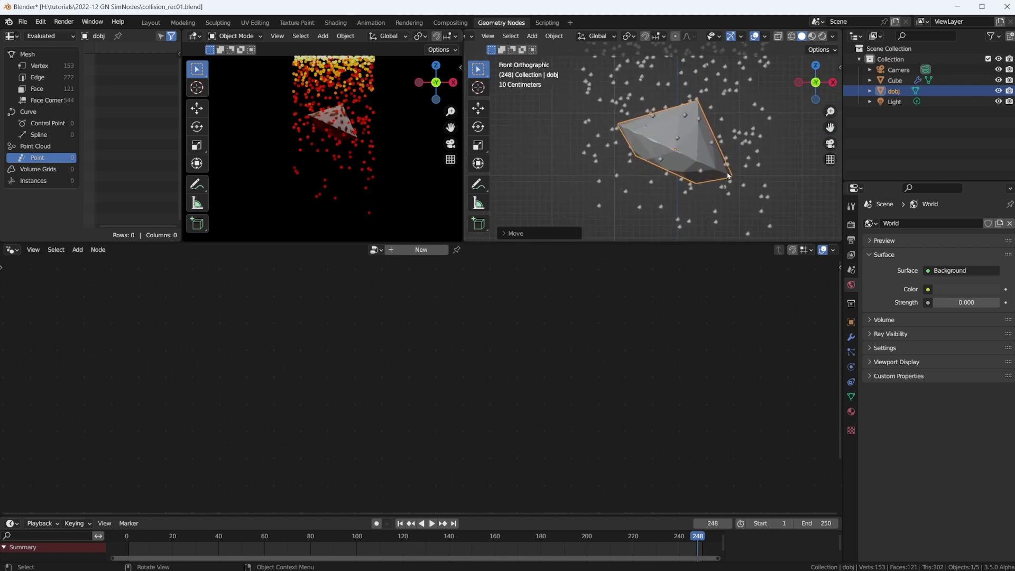
pyautogui.scroll(-2, 726, 173)
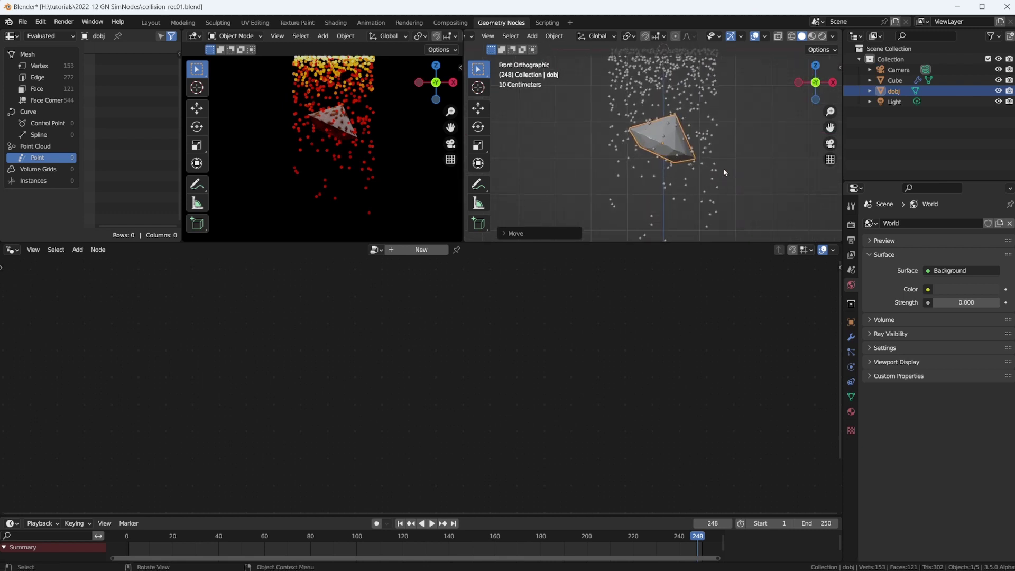
# Add an Object Info node reading dobj to Cube's node tree and pin the tree.
pyautogui.click(895, 81)
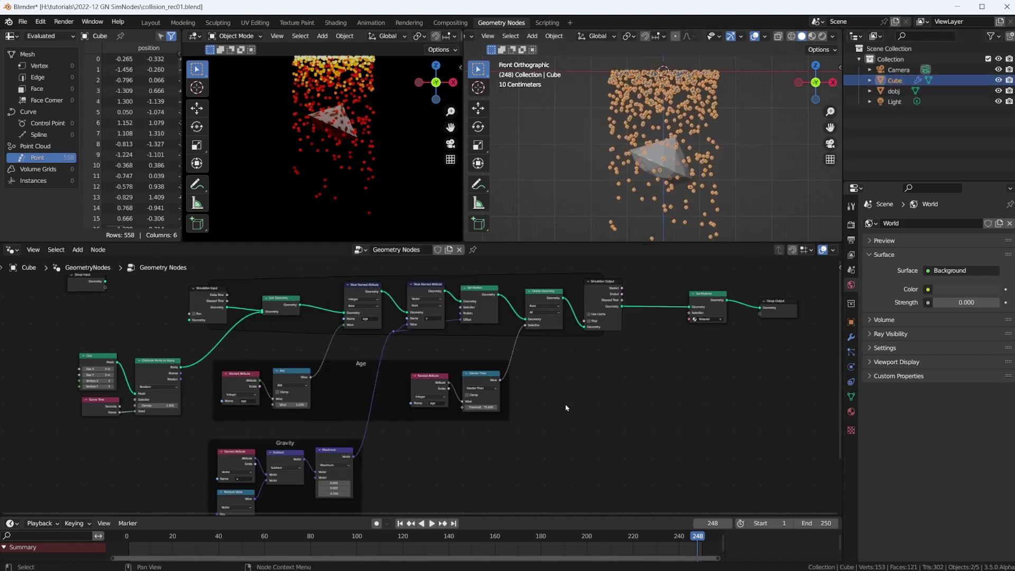
pyautogui.moveTo(894, 91); pyautogui.dragTo(558, 450)
pyautogui.click(472, 249)
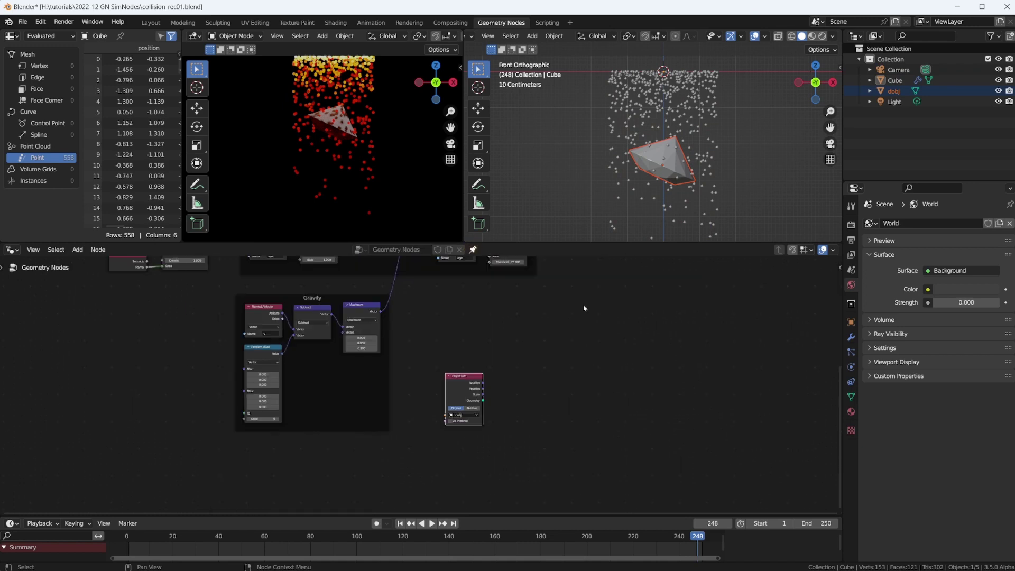
pyautogui.scroll(4, 655, 115)
# Sketch annotation arrows of particles falling onto the diamond and bouncing off it.
pyautogui.keyDown('shift'); pyautogui.moveTo(693, 128); pyautogui.dragTo(689, 145, button='middle'); pyautogui.keyUp('shift')
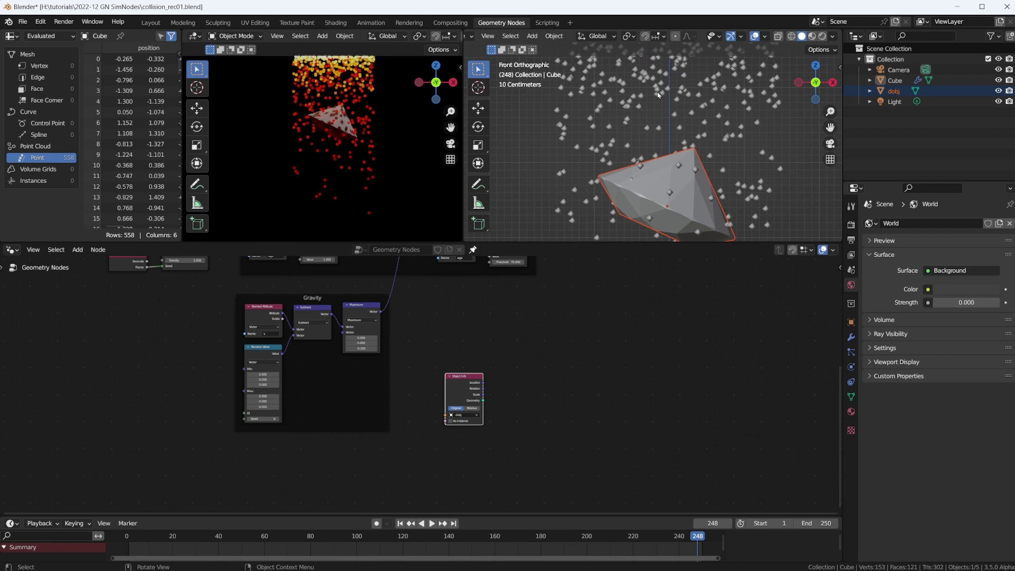
pyautogui.moveTo(658, 94); pyautogui.dragTo(658, 128)
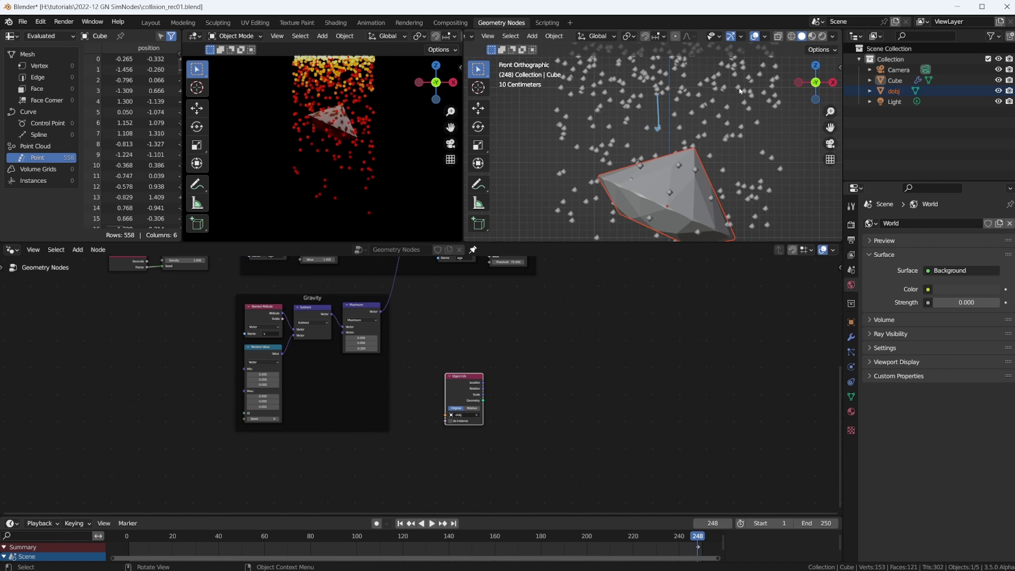
pyautogui.moveTo(738, 88)
pyautogui.mouseDown()
pyautogui.moveTo(757, 133)
pyautogui.moveTo(754, 186)
pyautogui.moveTo(765, 176)
pyautogui.mouseUp()
pyautogui.scroll(3, 640, 181)
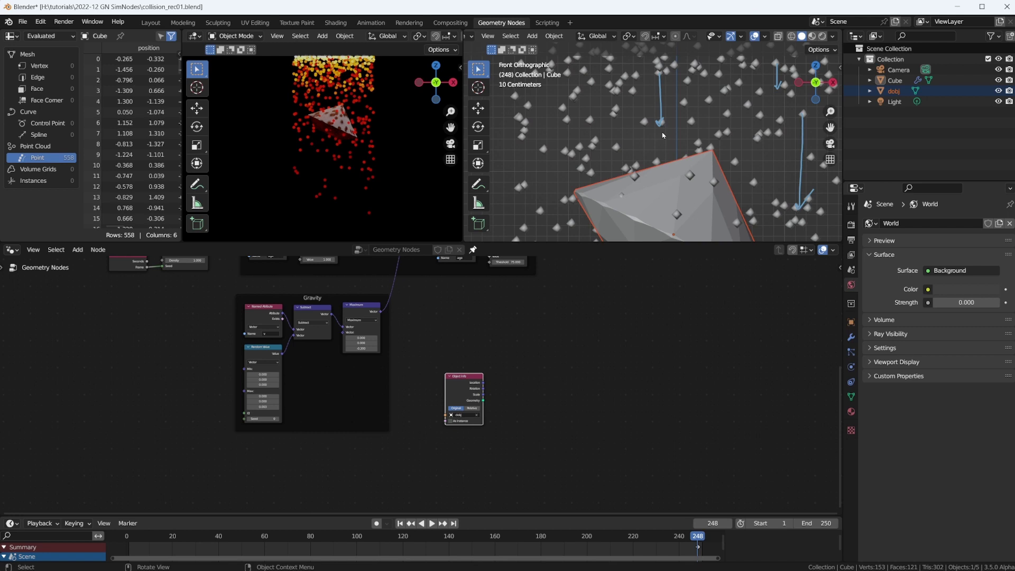
pyautogui.scroll(-1, 663, 135)
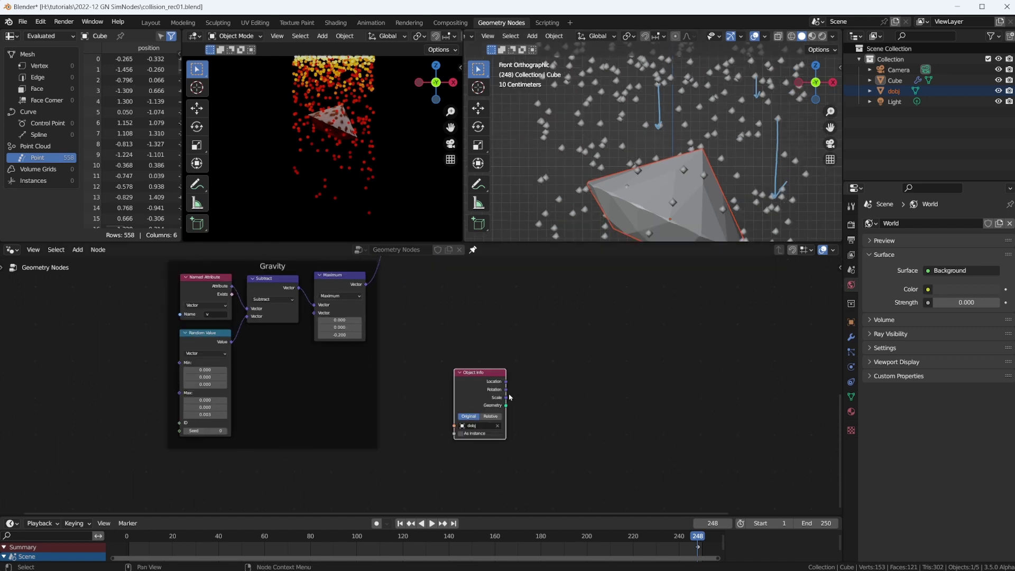
pyautogui.moveTo(502, 397); pyautogui.dragTo(484, 385)
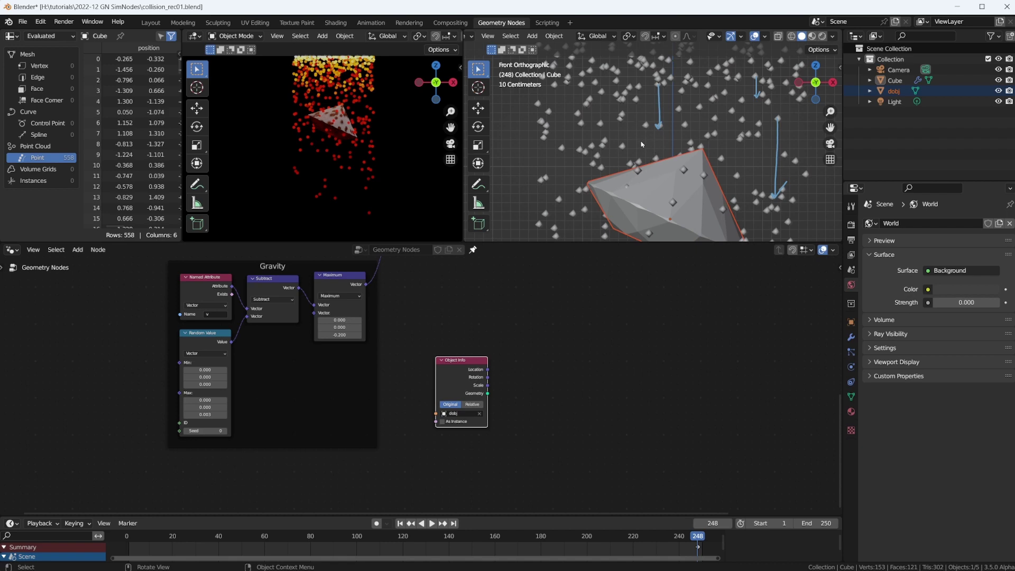
pyautogui.moveTo(641, 163); pyautogui.dragTo(628, 118)
pyautogui.moveTo(640, 163); pyautogui.dragTo(609, 138)
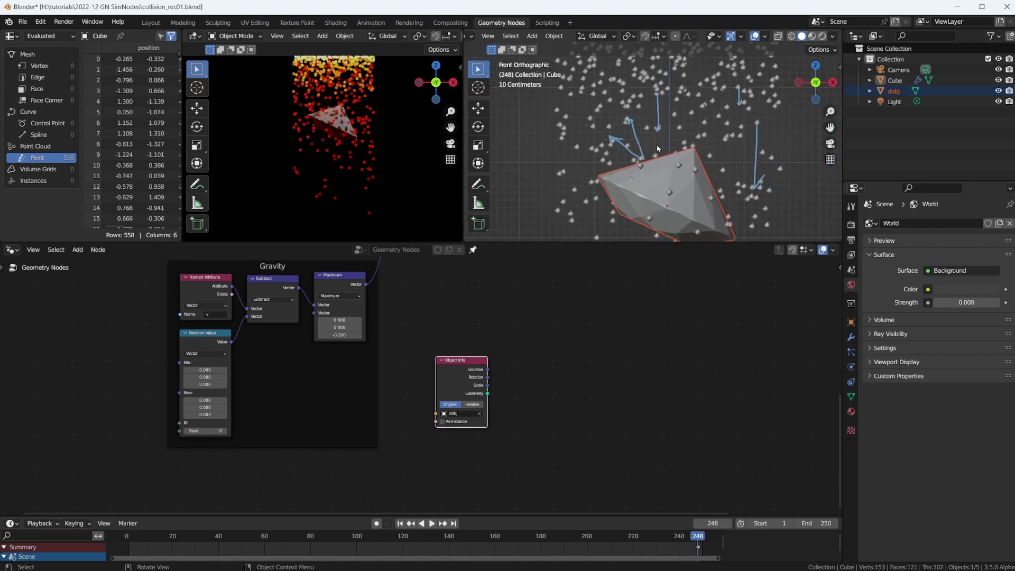
# Set Object Info to Relative and add a Sample Nearest node beside it.
pyautogui.scroll(1, 490, 410)
pyautogui.click(489, 410)
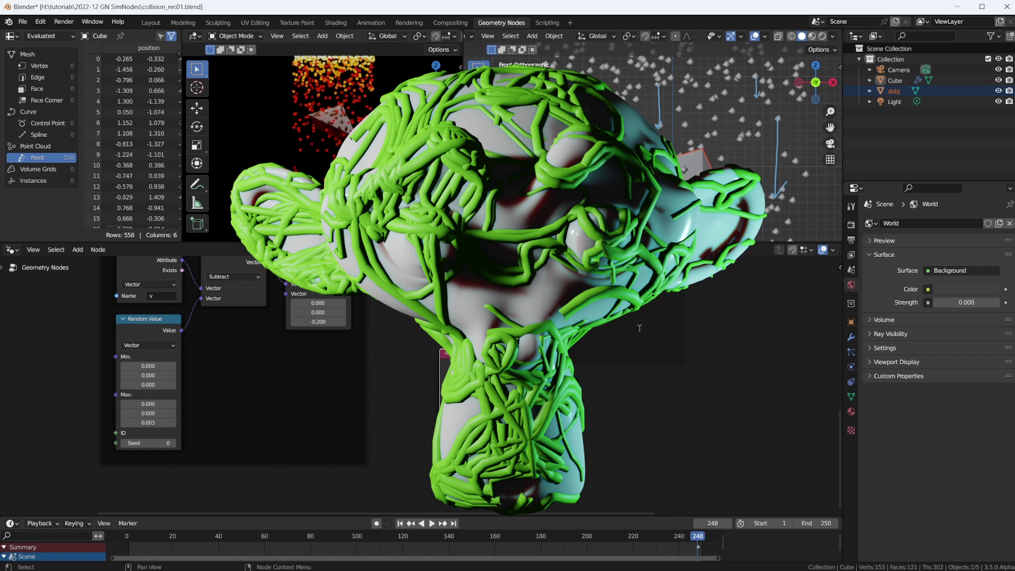
pyautogui.hotkey('shift', 'a')
pyautogui.write('samp')
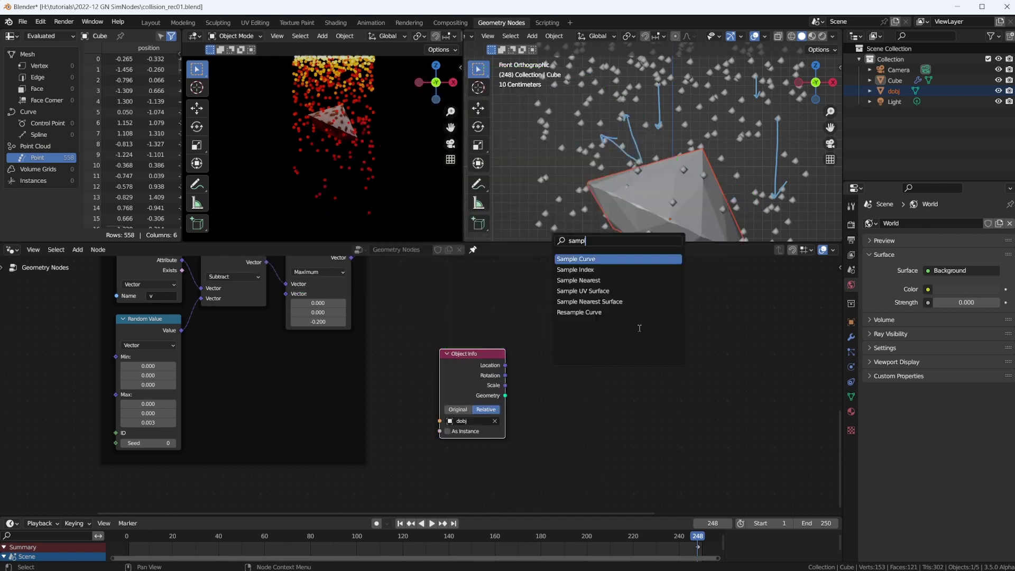
pyautogui.click(621, 280)
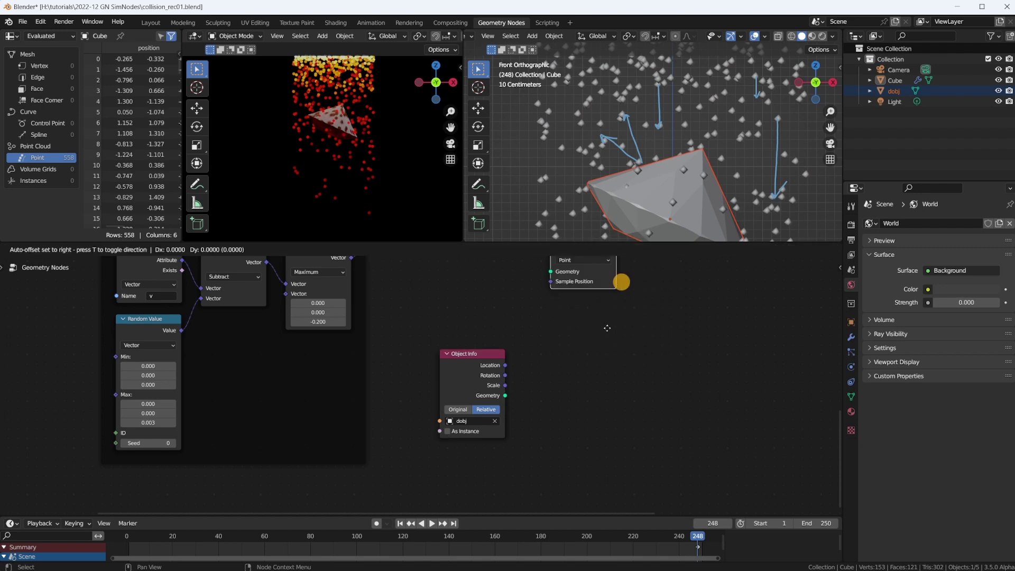
pyautogui.click(609, 421)
# Add a Sample Index node fed by dobj's geometry and arrange the sample nodes.
pyautogui.hotkey('shift', 'a')
pyautogui.click(620, 312)
pyautogui.write('samp')
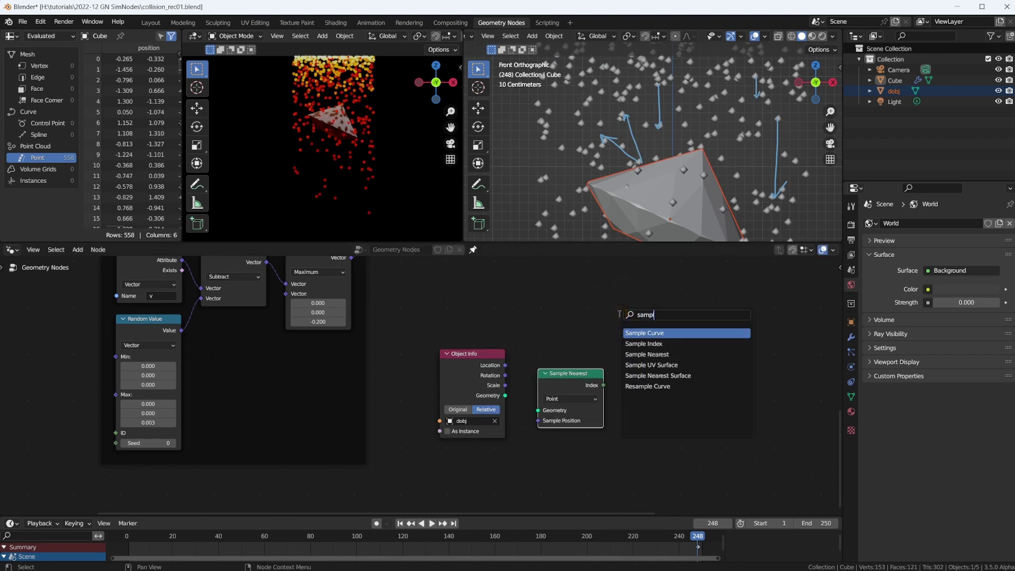
pyautogui.click(661, 343)
pyautogui.click(651, 346)
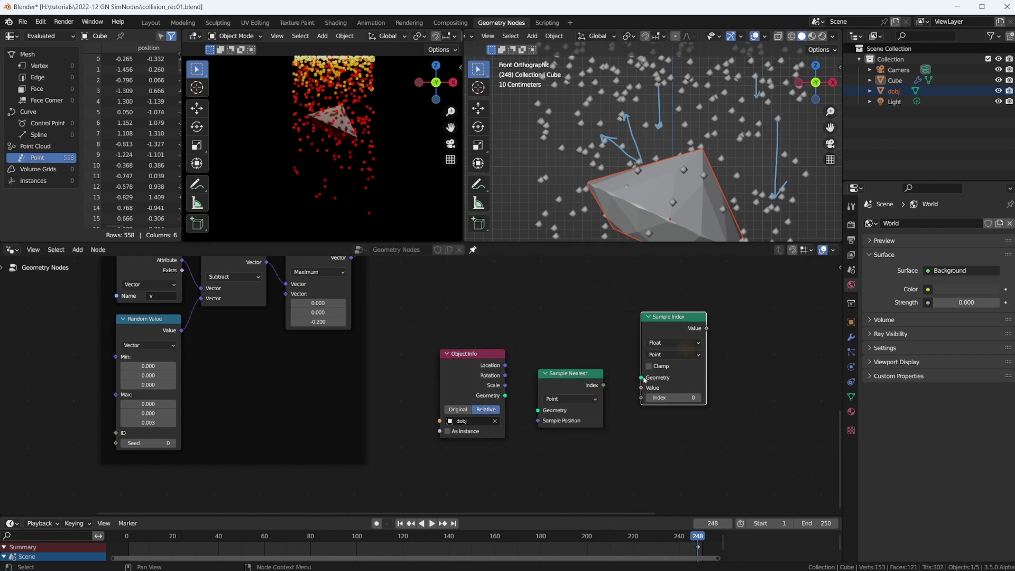
pyautogui.moveTo(641, 377); pyautogui.dragTo(505, 395)
pyautogui.moveTo(561, 382); pyautogui.dragTo(641, 398)
pyautogui.moveTo(672, 331); pyautogui.dragTo(662, 347)
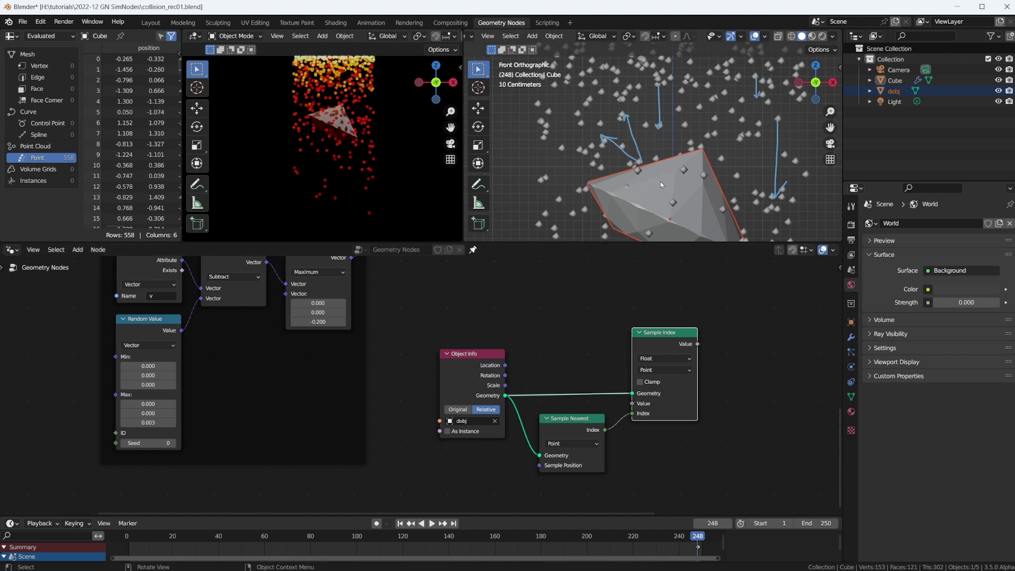
# Add a Normal input node beside Object Info.
pyautogui.click(544, 306)
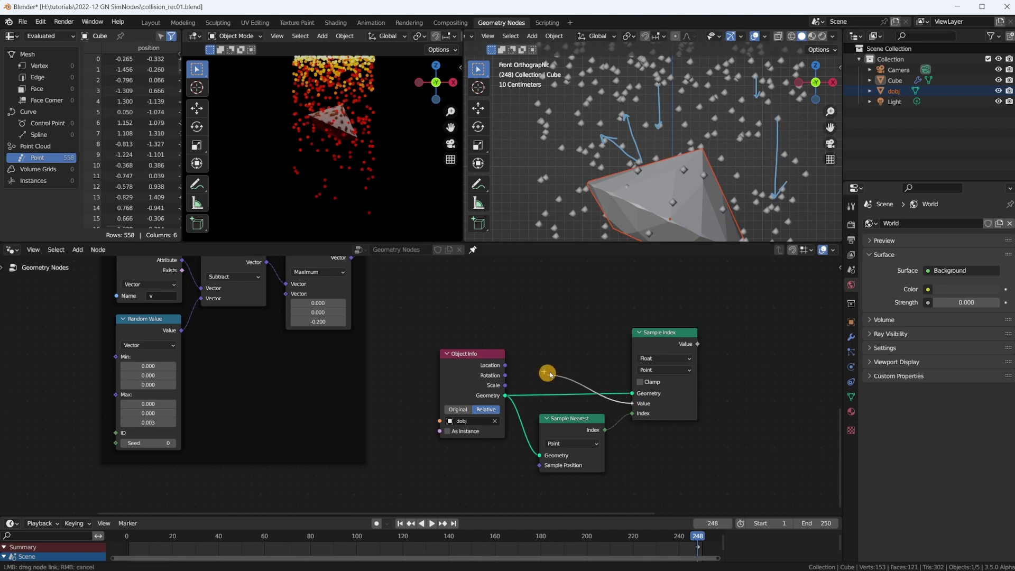
pyautogui.hotkey('shift', 'a')
pyautogui.write('norm')
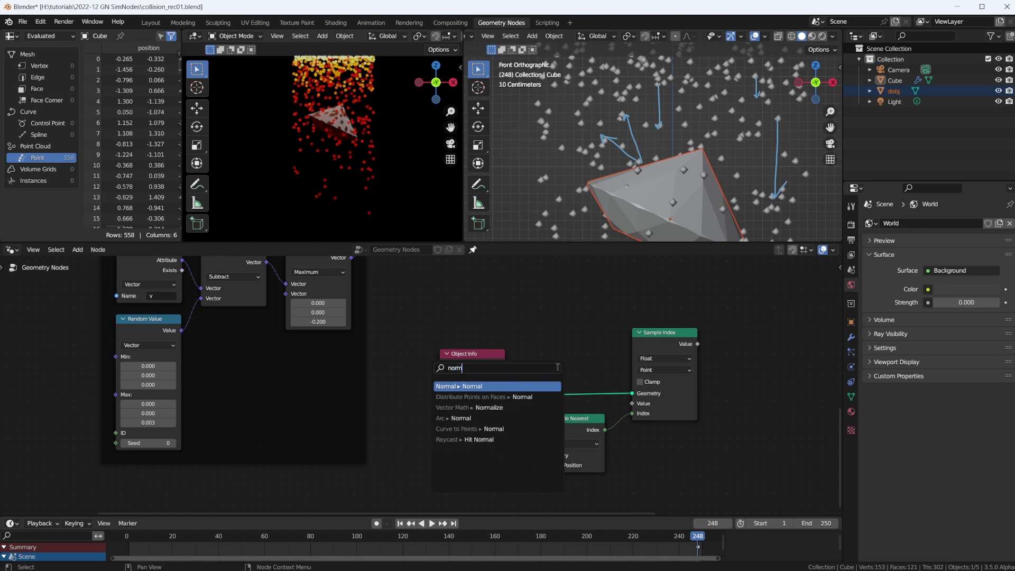
pyautogui.press('Return')
pyautogui.click(584, 385)
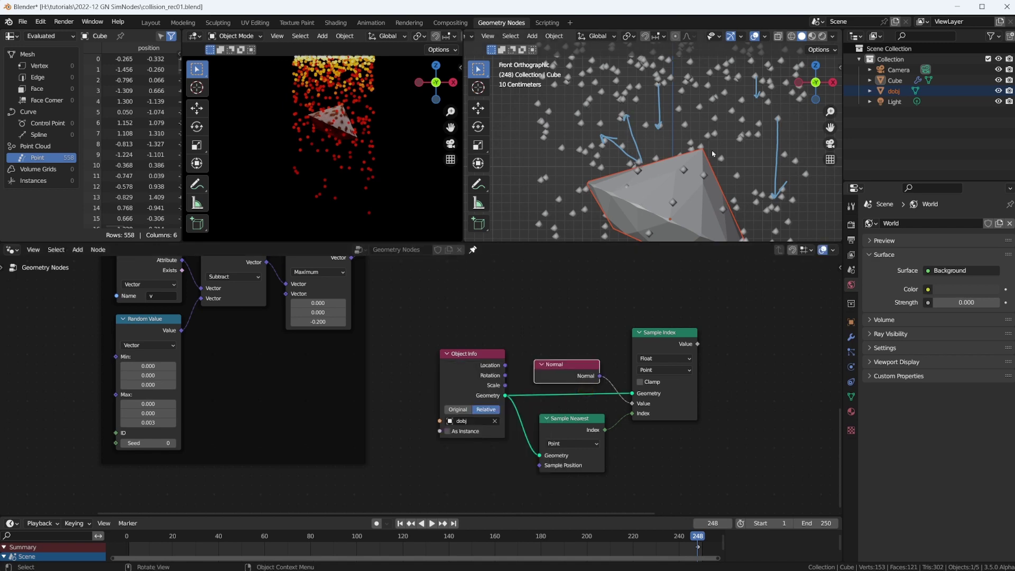
# Set Sample Index to Vector and link the Normal output into its Value input.
pyautogui.moveTo(738, 349); pyautogui.dragTo(578, 393, button='middle')
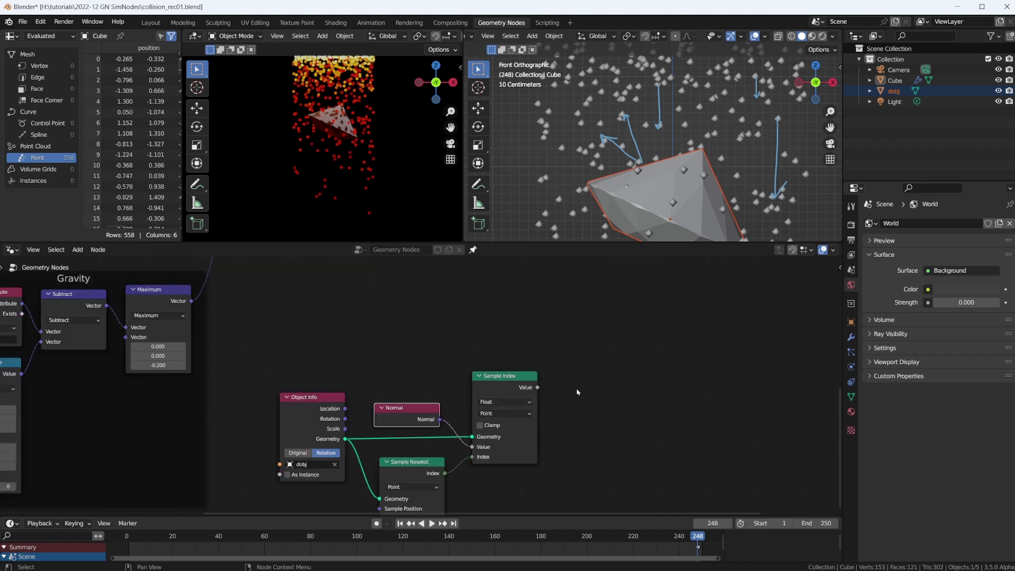
pyautogui.click(509, 386)
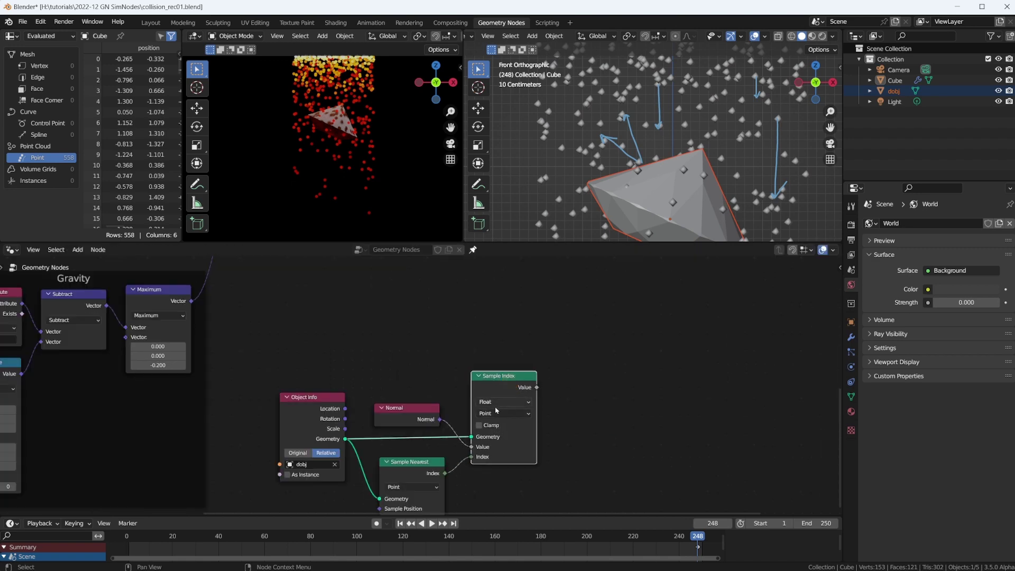
pyautogui.click(503, 403)
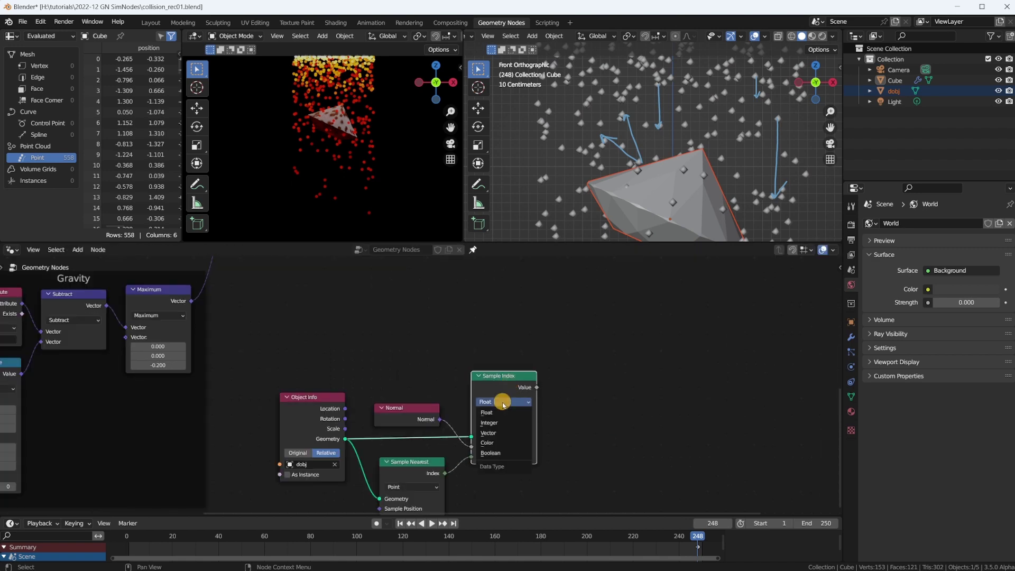
pyautogui.click(502, 433)
pyautogui.moveTo(471, 447)
pyautogui.mouseDown()
pyautogui.moveTo(431, 415)
pyautogui.moveTo(471, 447)
pyautogui.mouseUp()
pyautogui.press('Escape')
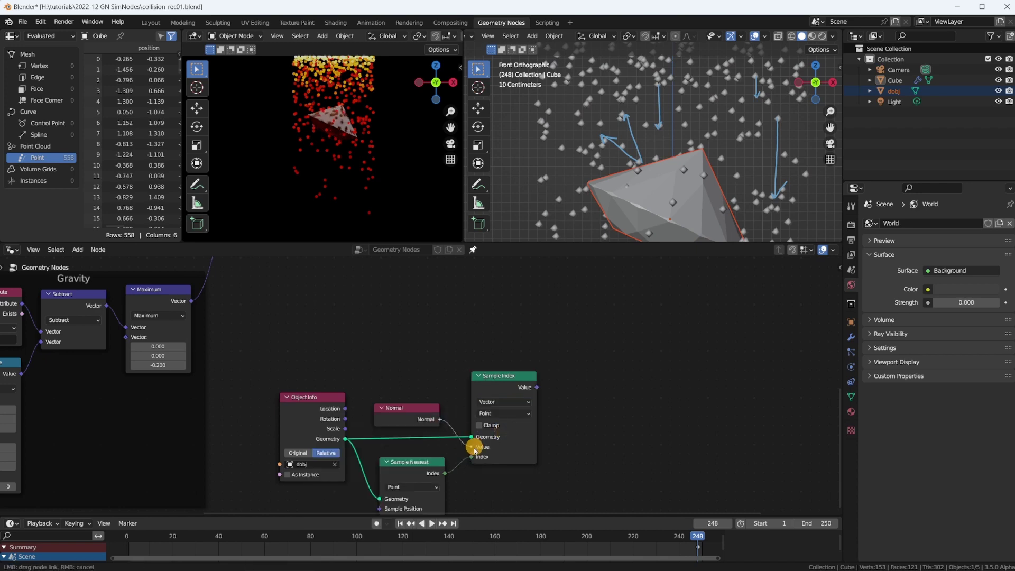
# Add a Vector Math node set to Reflect, with Sample Index's normal in its second Vector input.
pyautogui.hotkey('shift', 'a')
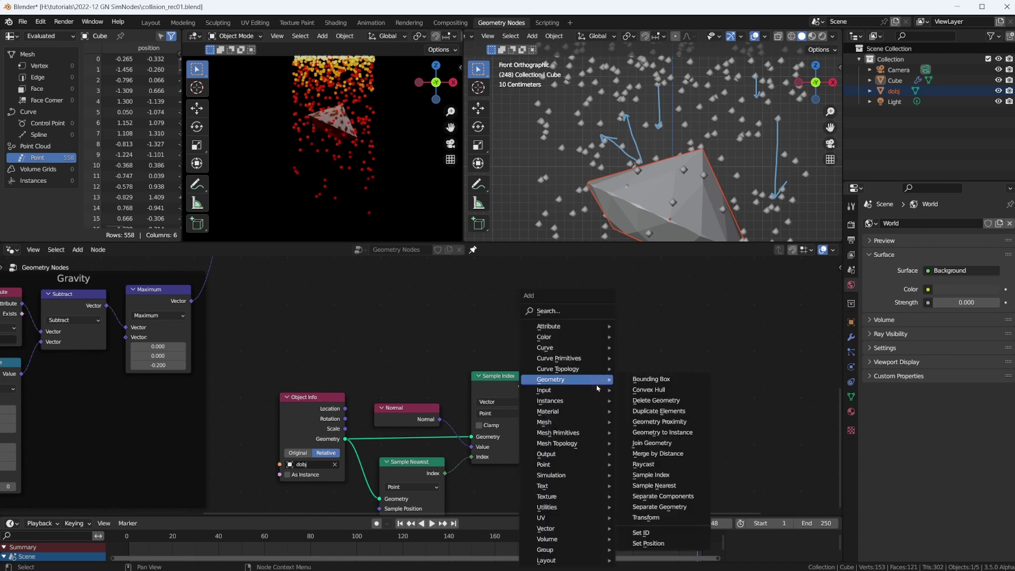
pyautogui.moveTo(582, 528)
pyautogui.click(667, 517)
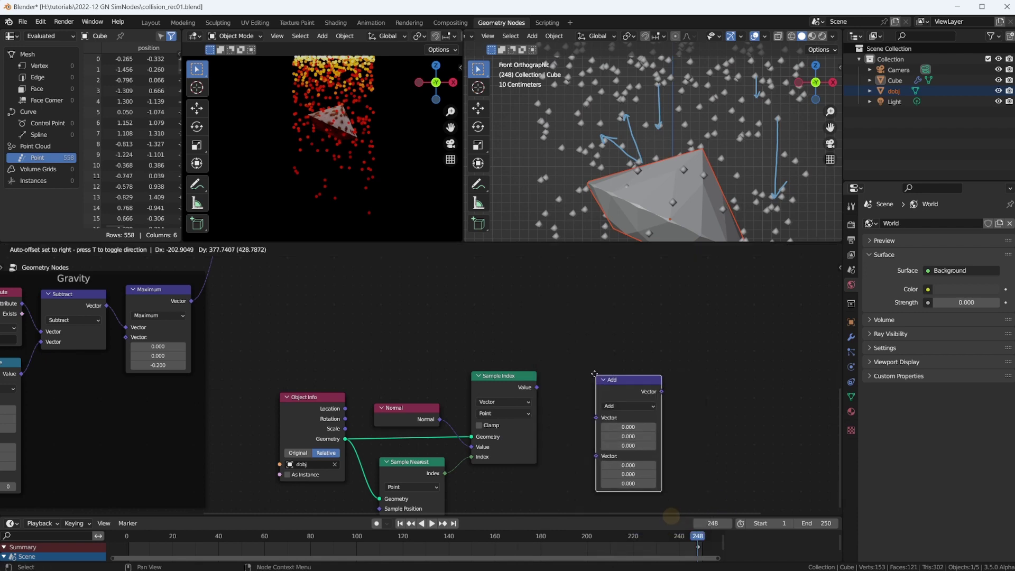
pyautogui.click(572, 345)
pyautogui.moveTo(536, 387); pyautogui.dragTo(573, 385)
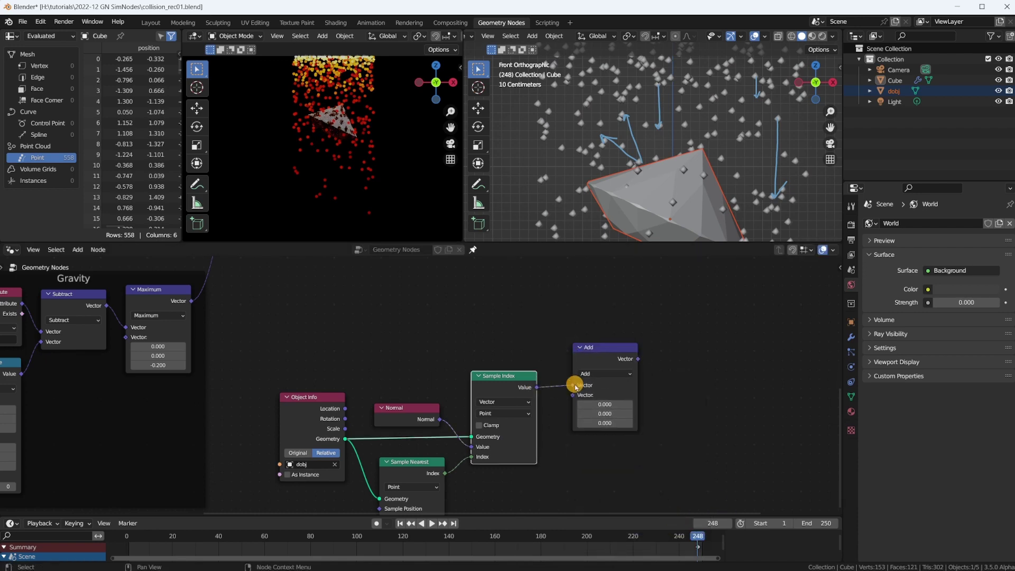
pyautogui.moveTo(612, 354); pyautogui.dragTo(605, 383)
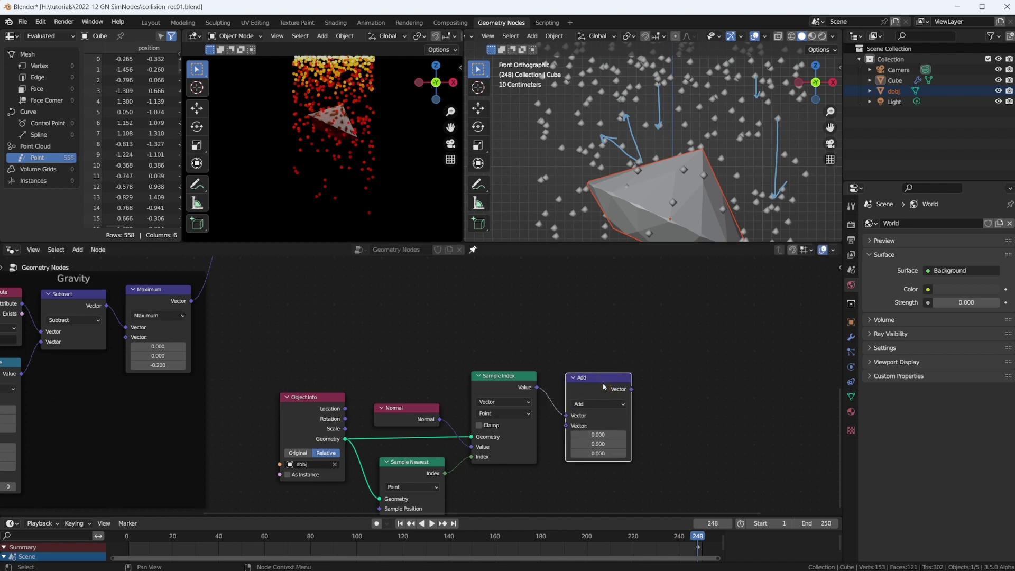
pyautogui.click(596, 403)
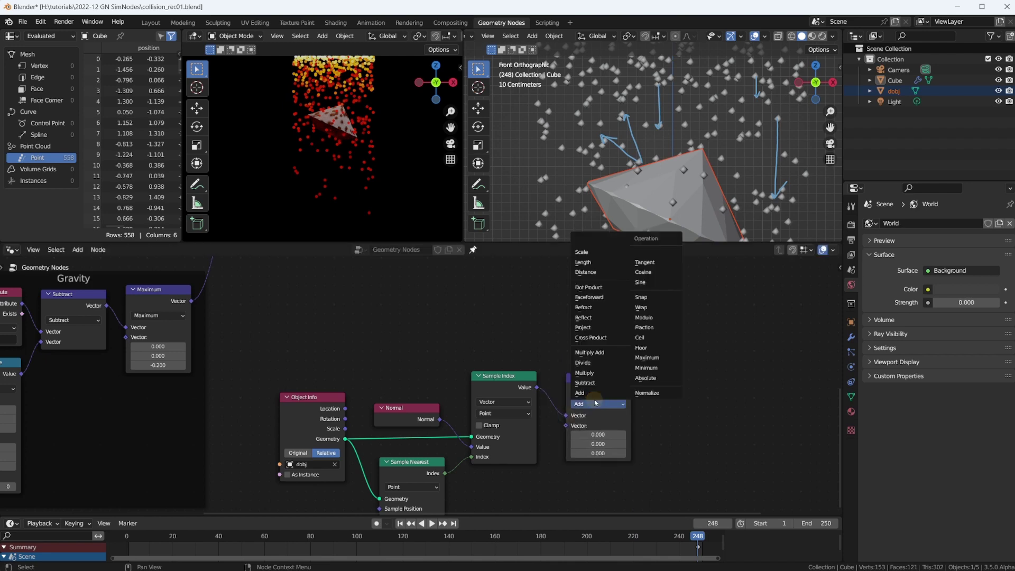
pyautogui.click(603, 317)
pyautogui.moveTo(566, 415); pyautogui.dragTo(566, 426)
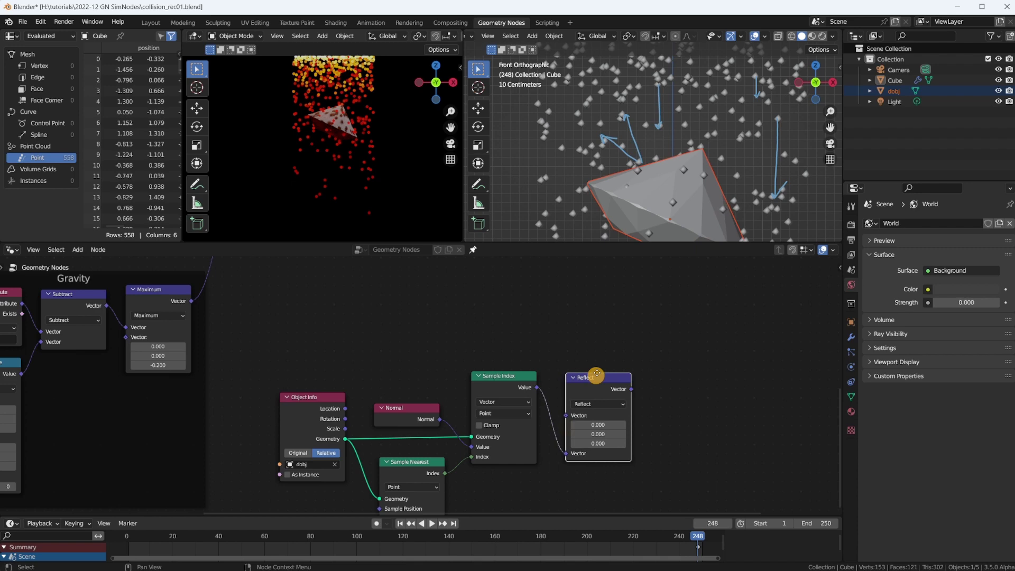
pyautogui.moveTo(596, 375); pyautogui.dragTo(605, 330)
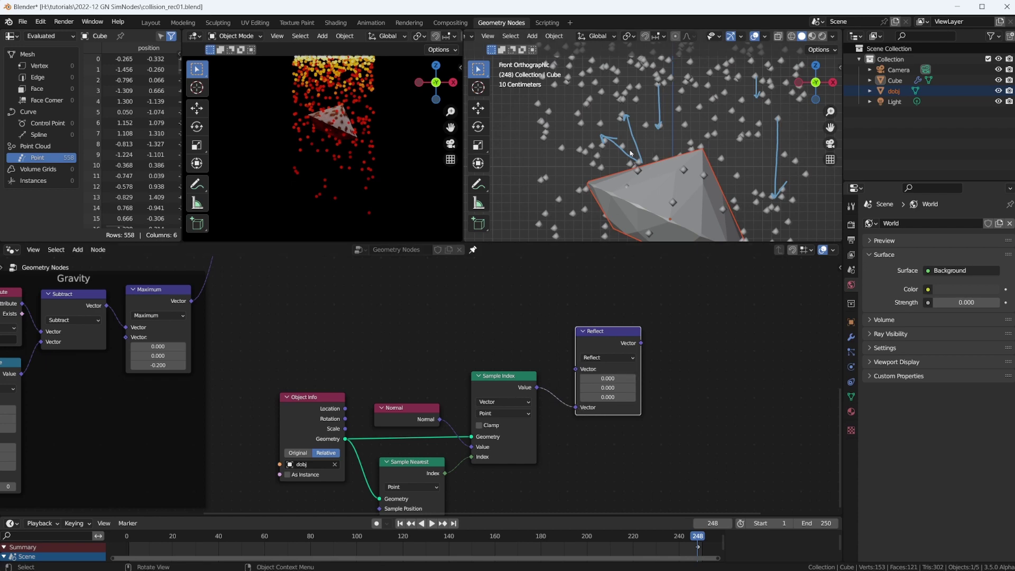
pyautogui.moveTo(602, 332); pyautogui.dragTo(598, 320)
pyautogui.moveTo(570, 358); pyautogui.dragTo(468, 326)
# Feed Reflect's first Vector input from a Named Attribute node reading 'v'.
pyautogui.write('named')
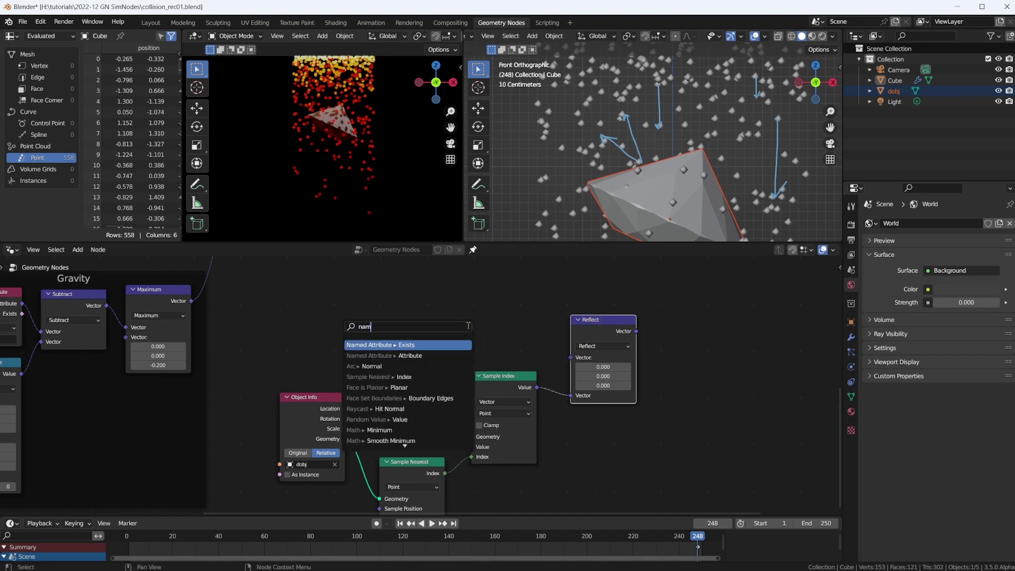
pyautogui.click(426, 354)
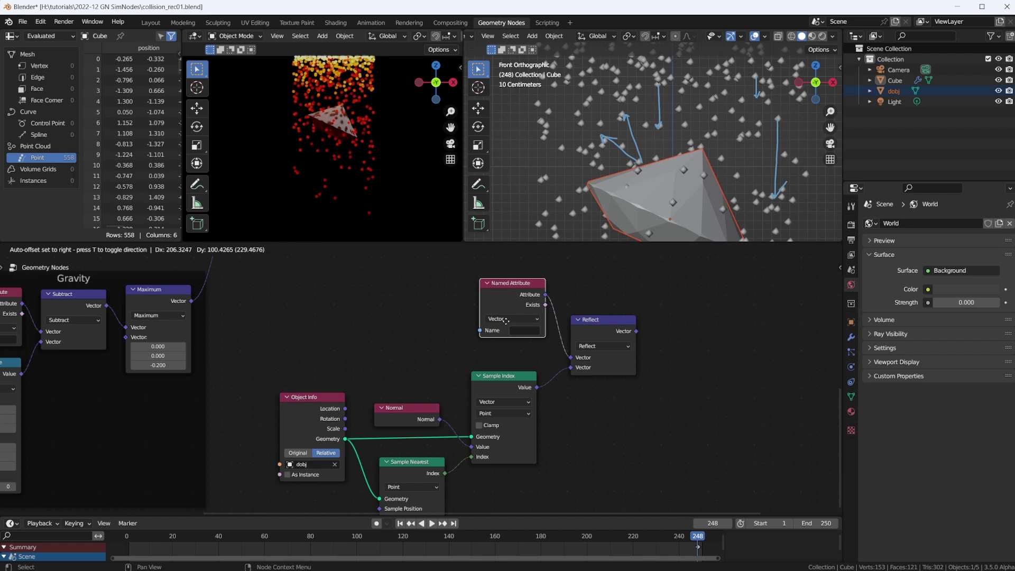
pyautogui.click(486, 328)
pyautogui.click(514, 341)
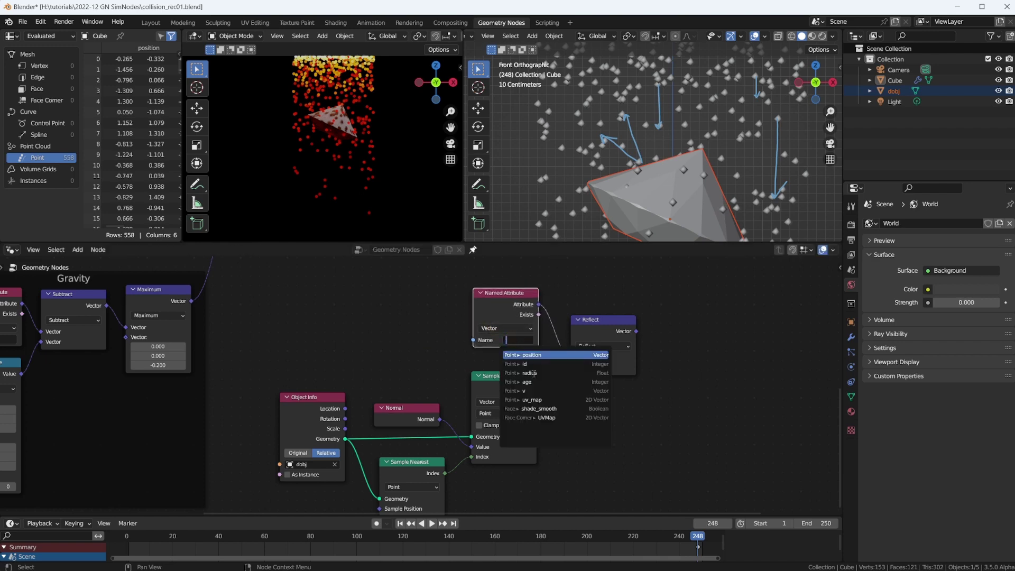
pyautogui.click(526, 391)
# Frame the whole simulation node tree with the Age and Gravity frames together.
pyautogui.moveTo(571, 290); pyautogui.dragTo(563, 361, button='middle')
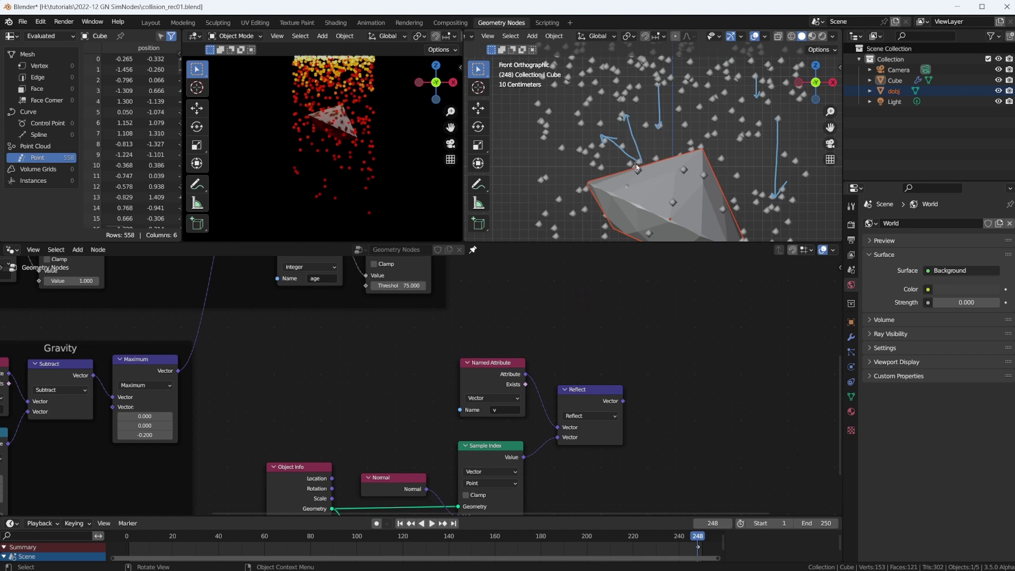
pyautogui.moveTo(624, 401); pyautogui.dragTo(655, 360)
pyautogui.press('Escape')
pyautogui.scroll(-3, 618, 363)
pyautogui.moveTo(644, 413); pyautogui.dragTo(688, 348, button='middle')
pyautogui.moveTo(465, 363); pyautogui.dragTo(423, 457, button='middle')
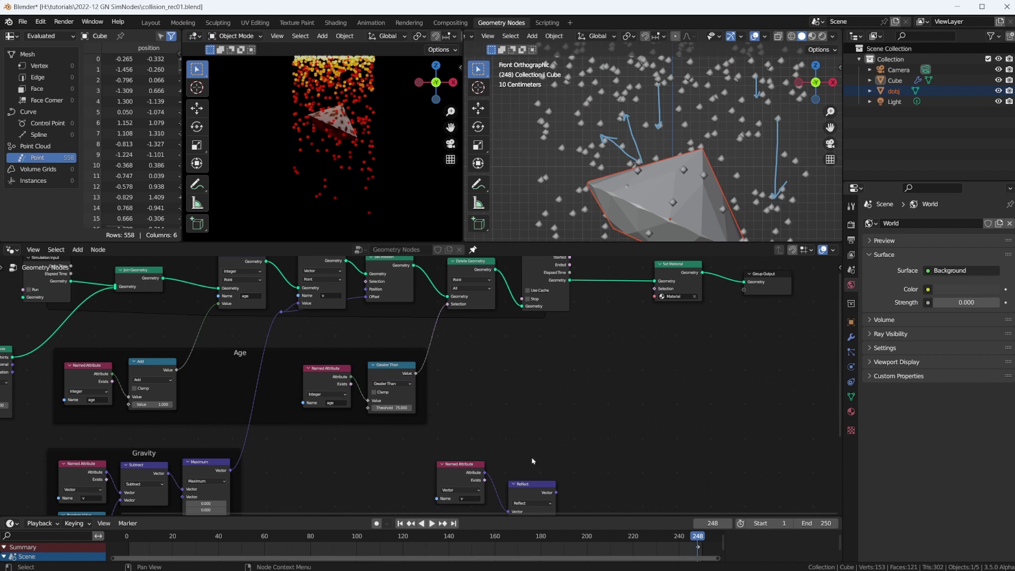
# Replace the old link at the reroute with Reflect's output.
pyautogui.moveTo(553, 474); pyautogui.dragTo(565, 427, button='middle')
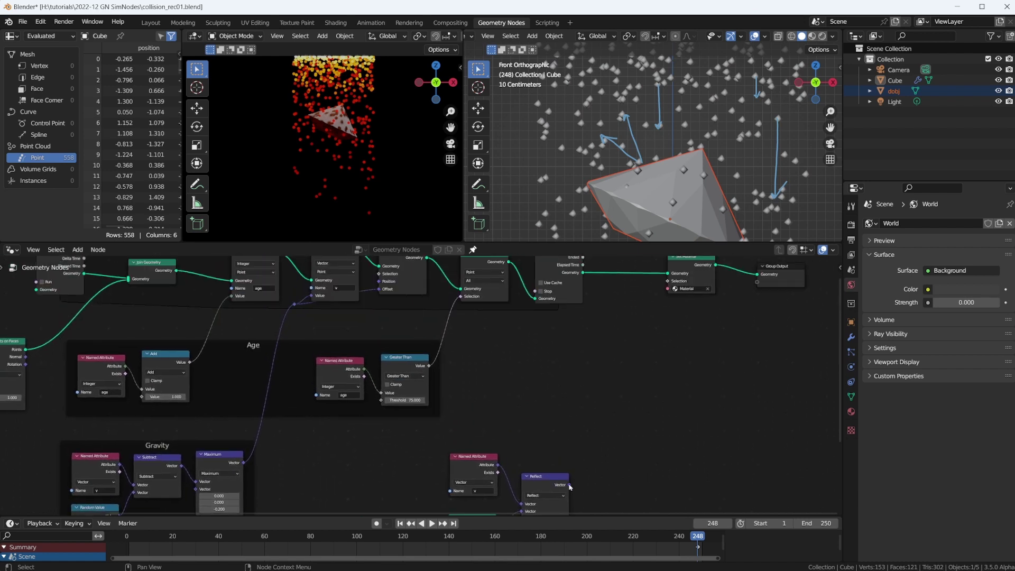
pyautogui.moveTo(570, 486); pyautogui.dragTo(294, 304)
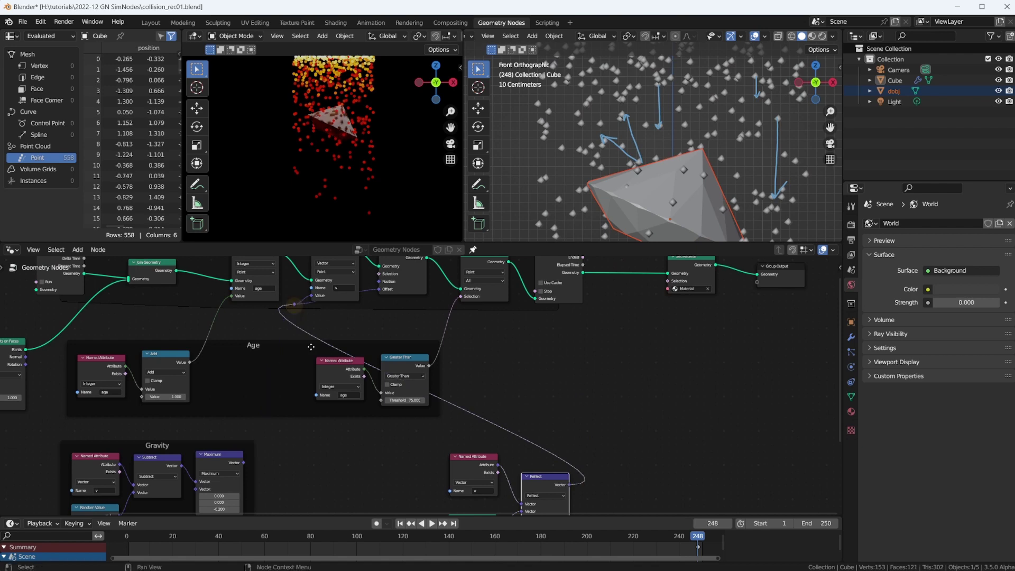
pyautogui.moveTo(181, 466)
pyautogui.moveTo(575, 459); pyautogui.dragTo(578, 345, button='middle')
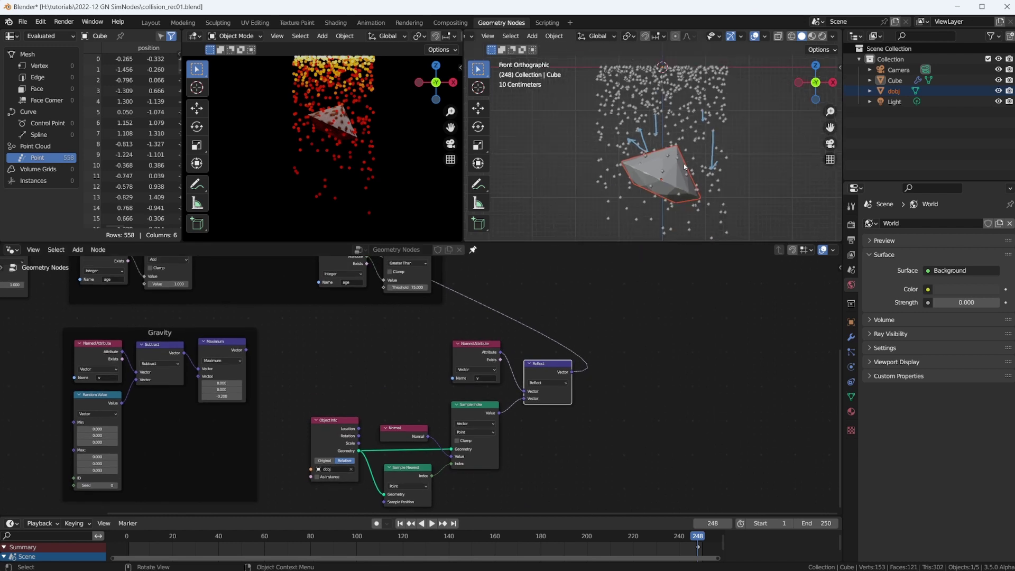
# Duplicate the dobj object into dobj.001 without moving it.
pyautogui.hotkey('shift', 'd')
pyautogui.click(659, 140)
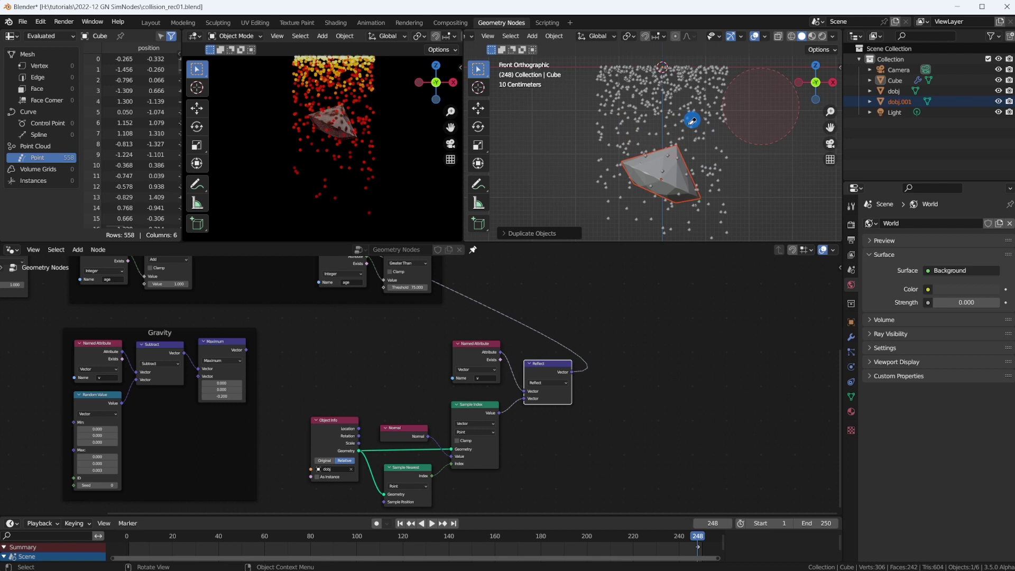
pyautogui.moveTo(692, 121); pyautogui.dragTo(618, 148)
# Rewind to frame 1, save collision_rec01.blend, and play the simulation to frame 29.
pyautogui.hotkey('shift', 'Left')
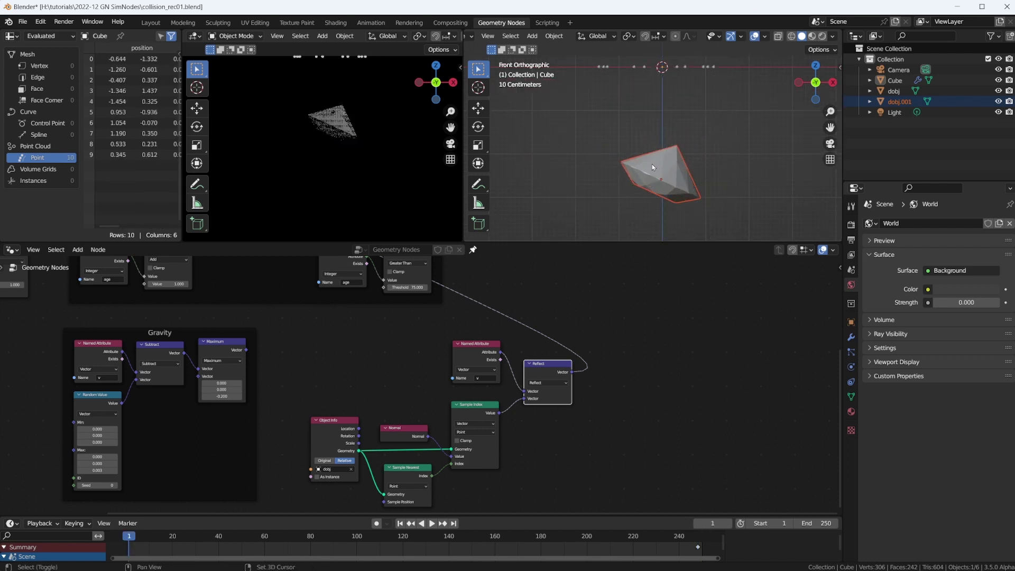
pyautogui.hotkey('ctrl', 's')
pyautogui.press('space')
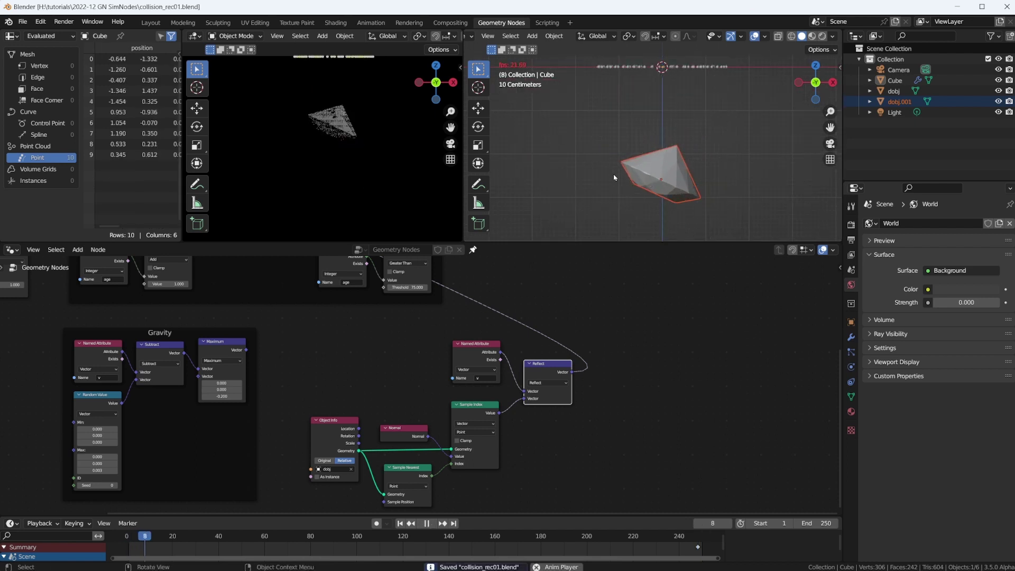
pyautogui.press('space')
pyautogui.moveTo(377, 323); pyautogui.dragTo(375, 380, button='middle')
# Feed Reflect's result into Gravity's Subtract and mute Gravity's Named Attribute node.
pyautogui.scroll(1, 375, 380)
pyautogui.moveTo(135, 383); pyautogui.dragTo(158, 328, button='middle')
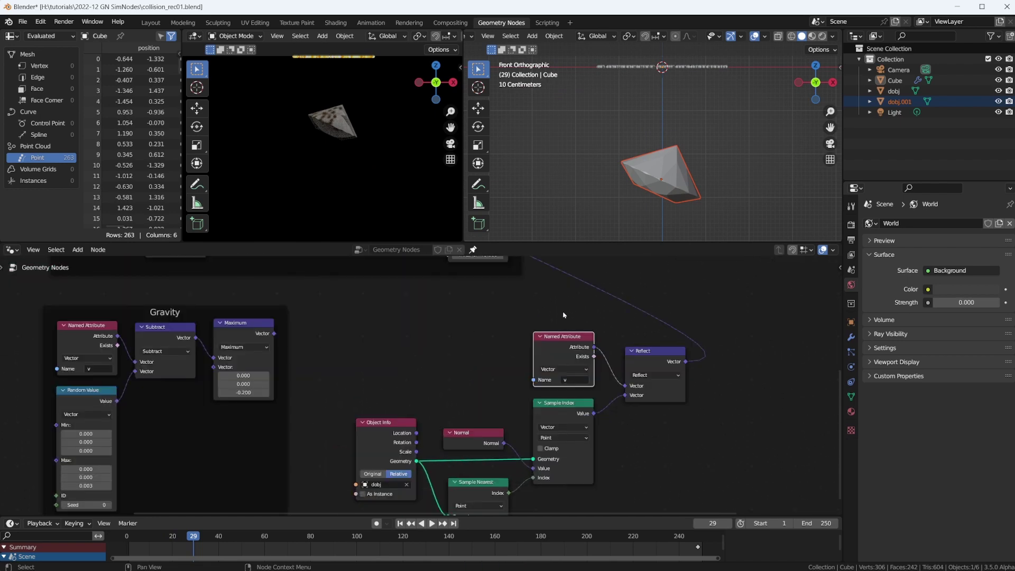
pyautogui.moveTo(563, 315); pyautogui.dragTo(583, 355, button='middle')
pyautogui.moveTo(705, 401); pyautogui.dragTo(155, 402)
pyautogui.click(95, 369)
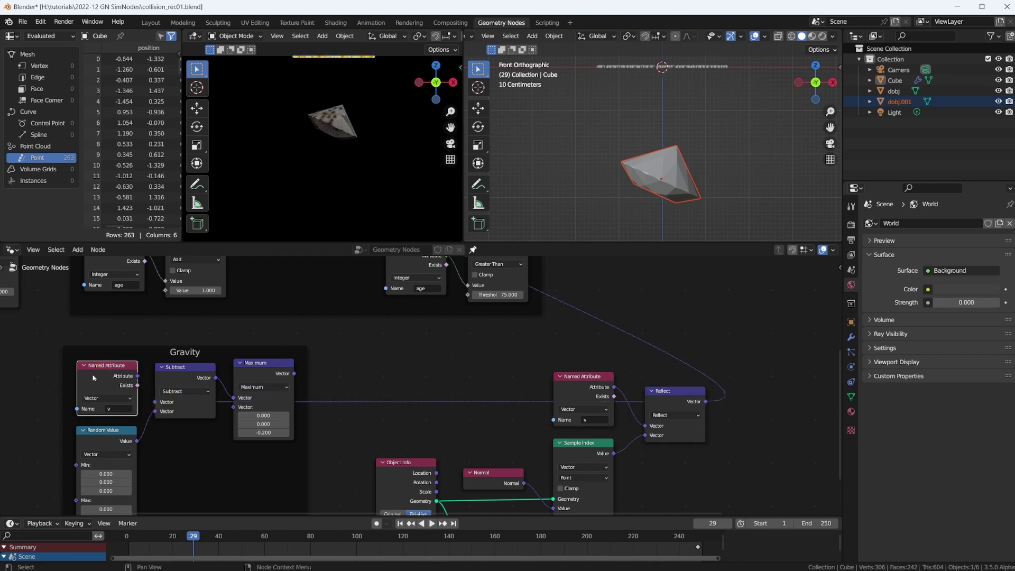
pyautogui.press('m')
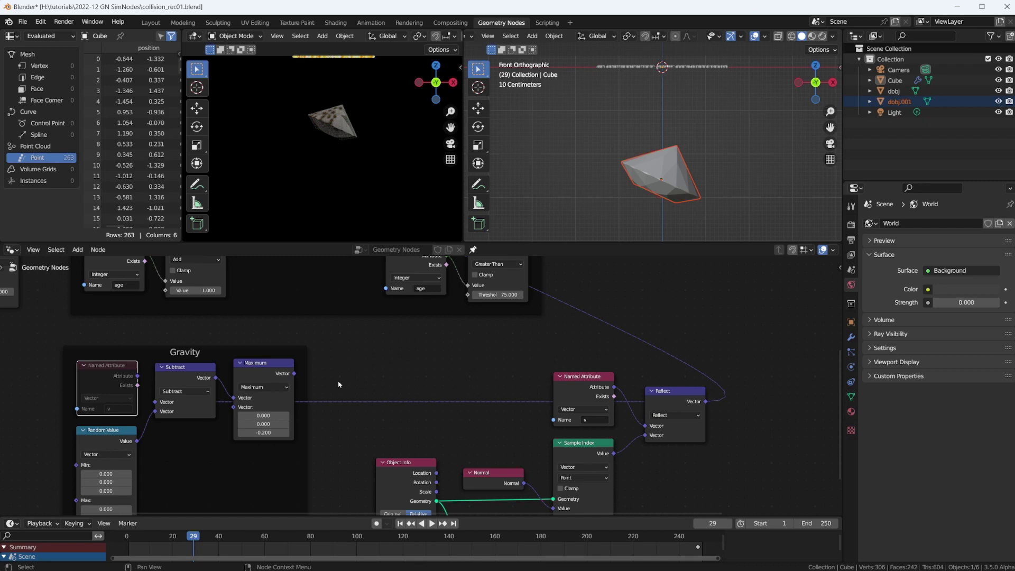
# Connect the Maximum node's output back up the main chain.
pyautogui.moveTo(475, 363); pyautogui.dragTo(458, 481, button='middle')
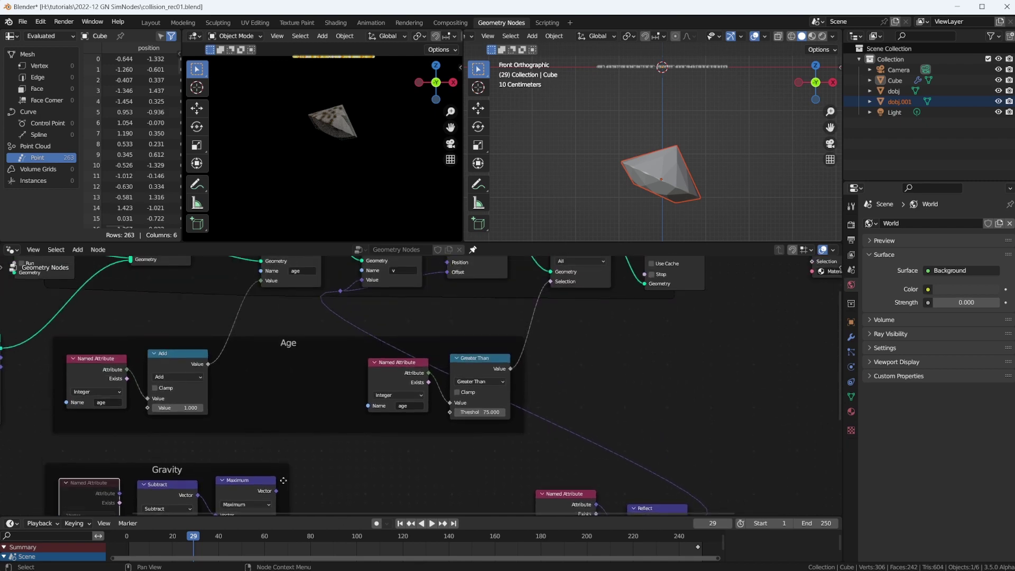
pyautogui.moveTo(275, 491); pyautogui.dragTo(338, 290)
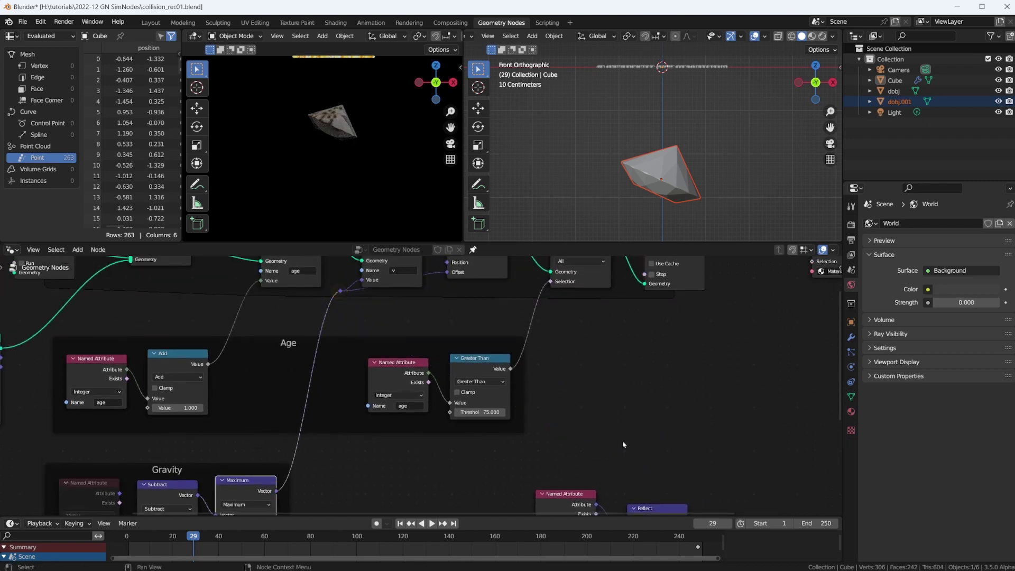
pyautogui.moveTo(626, 422); pyautogui.dragTo(664, 182, button='middle')
pyautogui.moveTo(474, 322); pyautogui.dragTo(450, 400, button='middle')
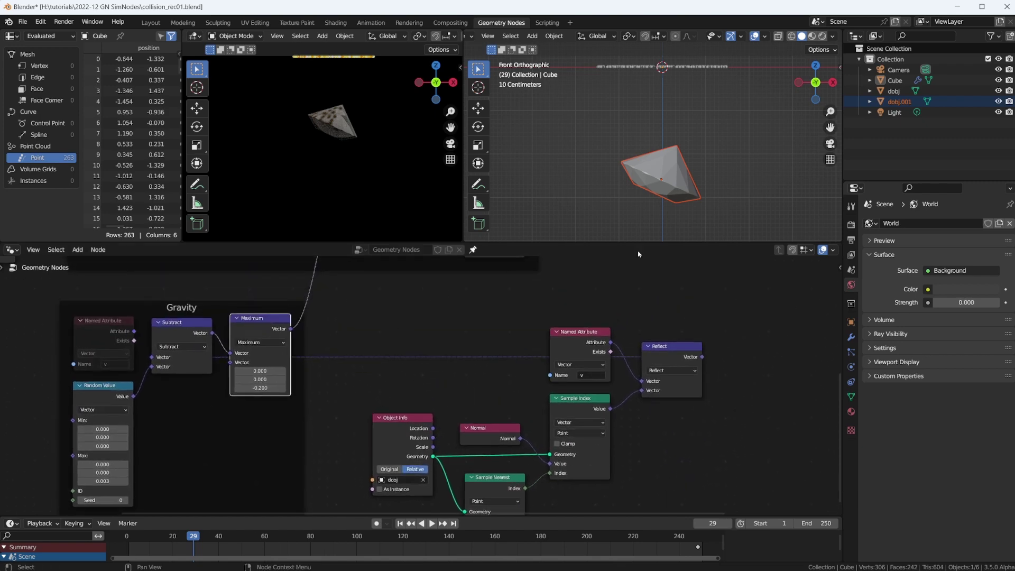
pyautogui.moveTo(638, 255); pyautogui.dragTo(614, 354, button='middle')
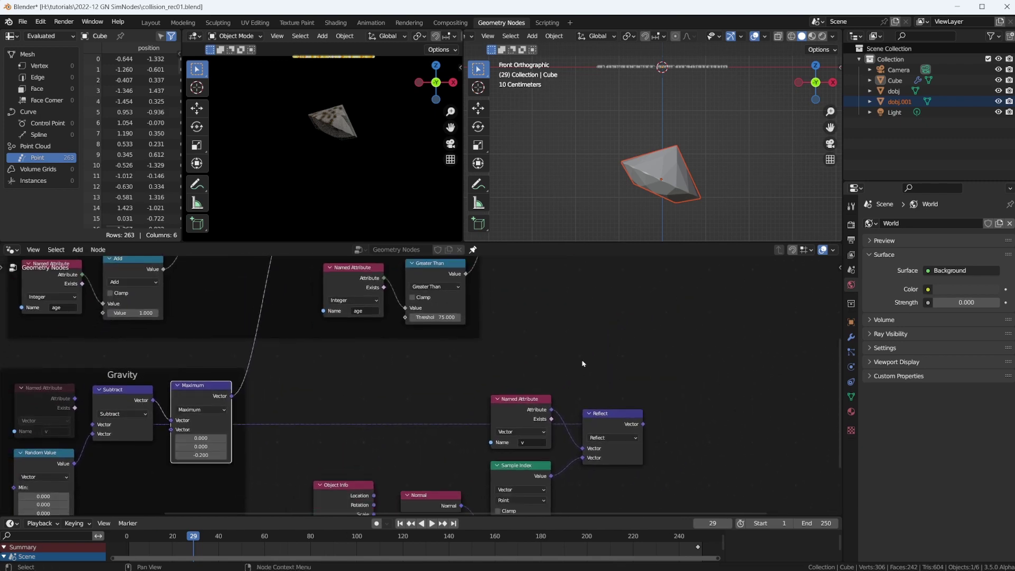
pyautogui.press('space')
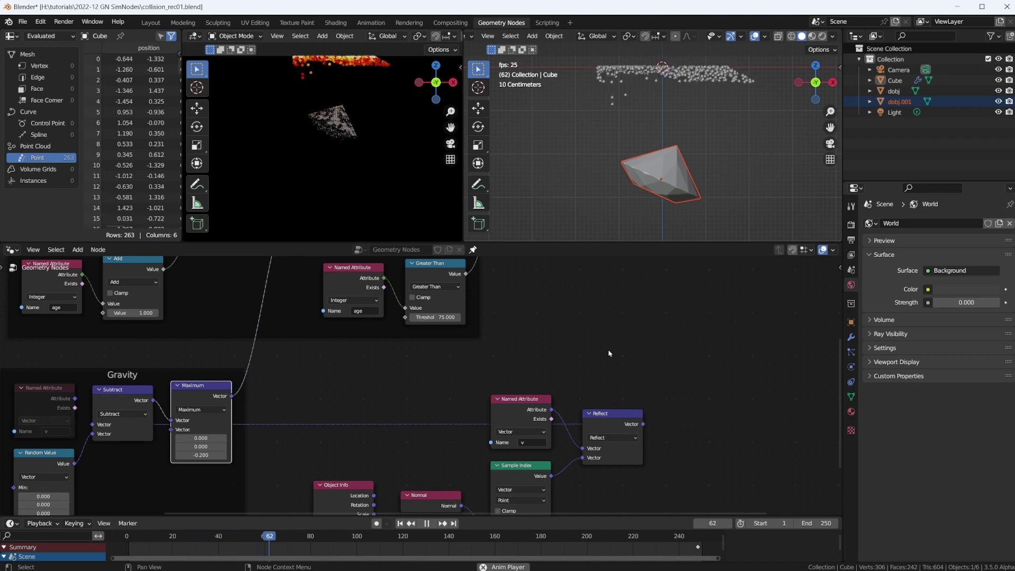
pyautogui.press('space')
pyautogui.keyDown('shift'); pyautogui.scroll(-4, 608, 352); pyautogui.keyUp('shift')
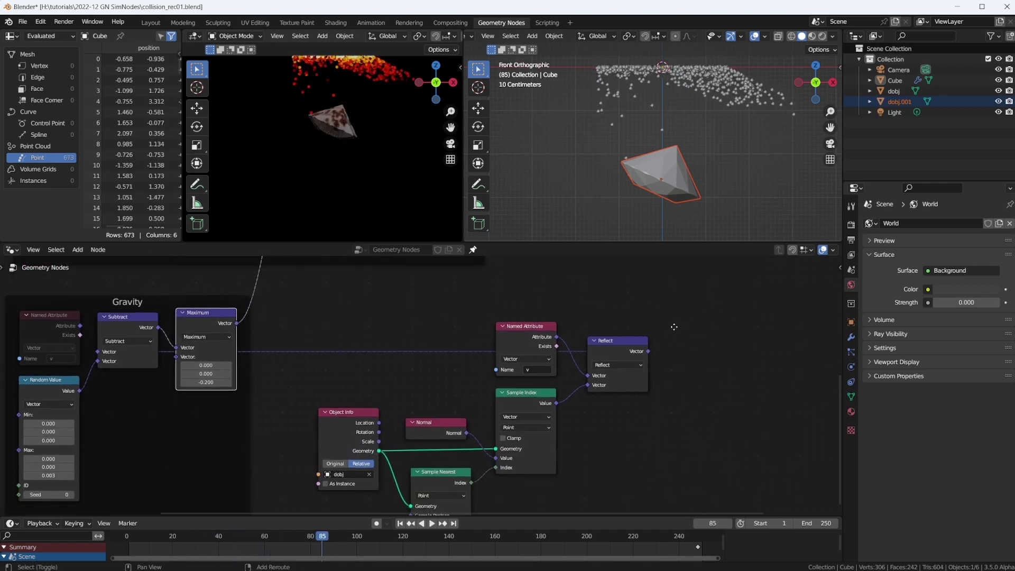
pyautogui.moveTo(635, 174); pyautogui.dragTo(657, 170, button='middle')
pyautogui.press('KP_1')
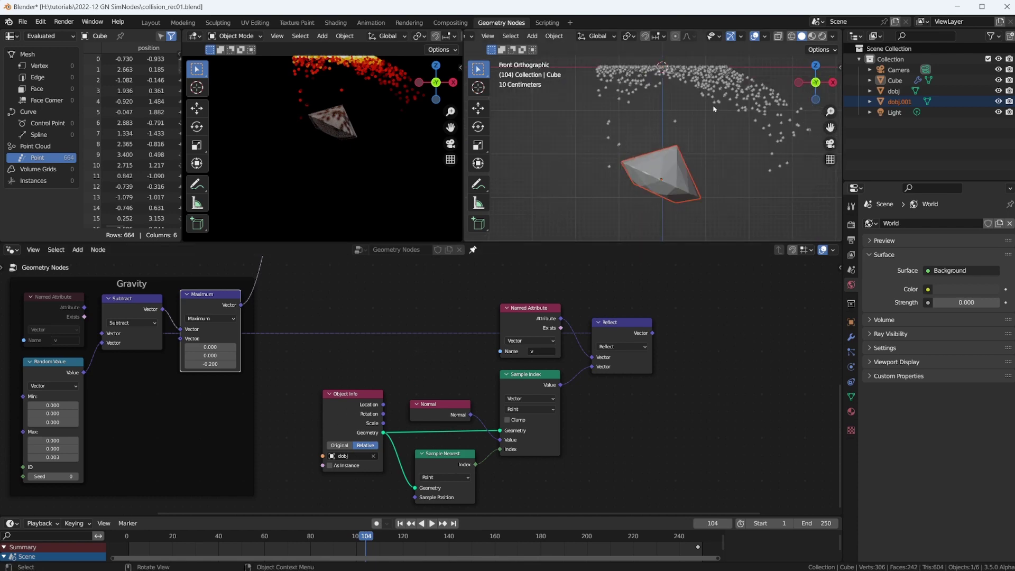
pyautogui.scroll(3, 659, 73)
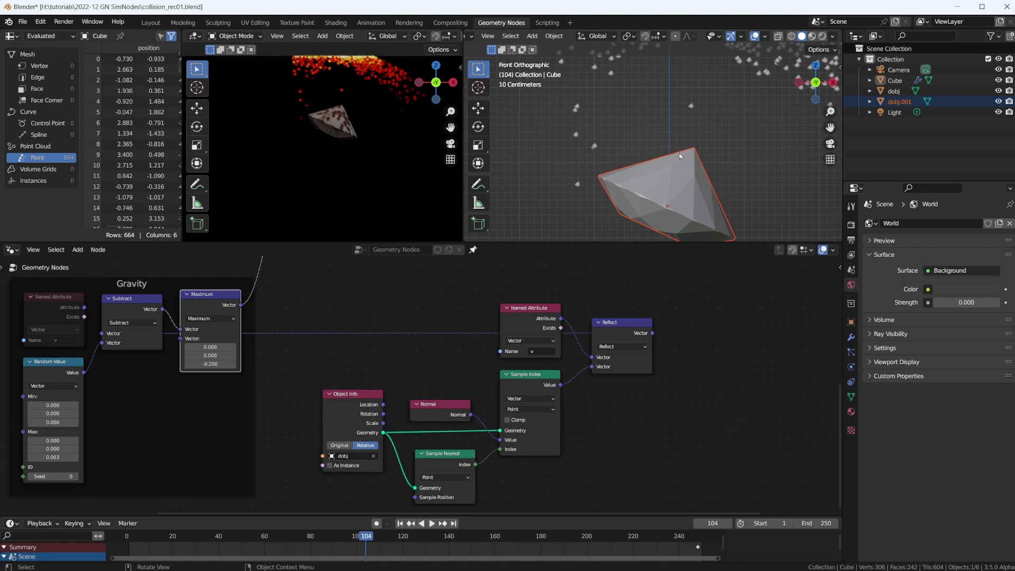
pyautogui.scroll(-4, 678, 169)
pyautogui.scroll(1, 678, 183)
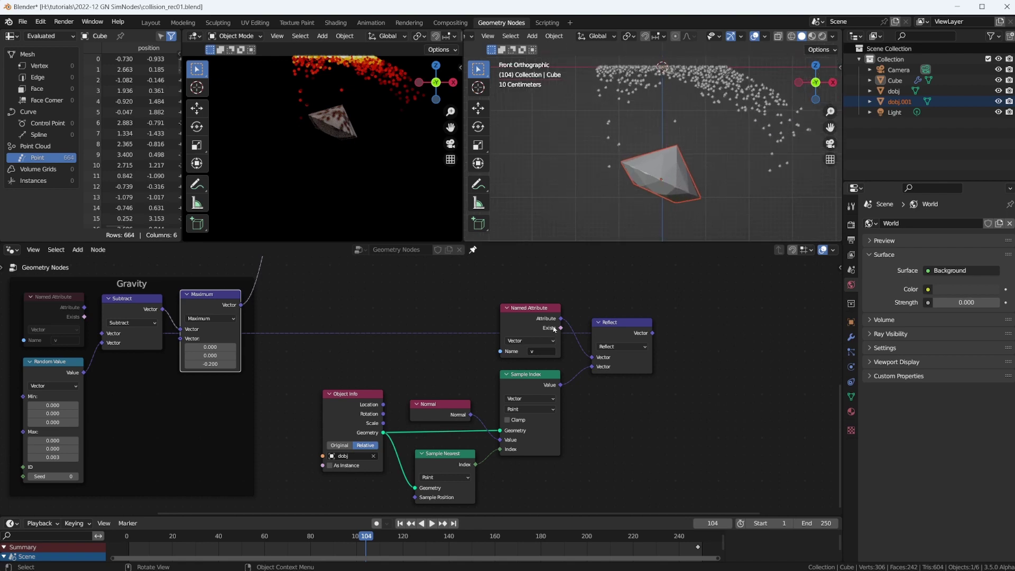
pyautogui.scroll(-1, 529, 307)
pyautogui.moveTo(569, 312); pyautogui.dragTo(513, 307, button='middle')
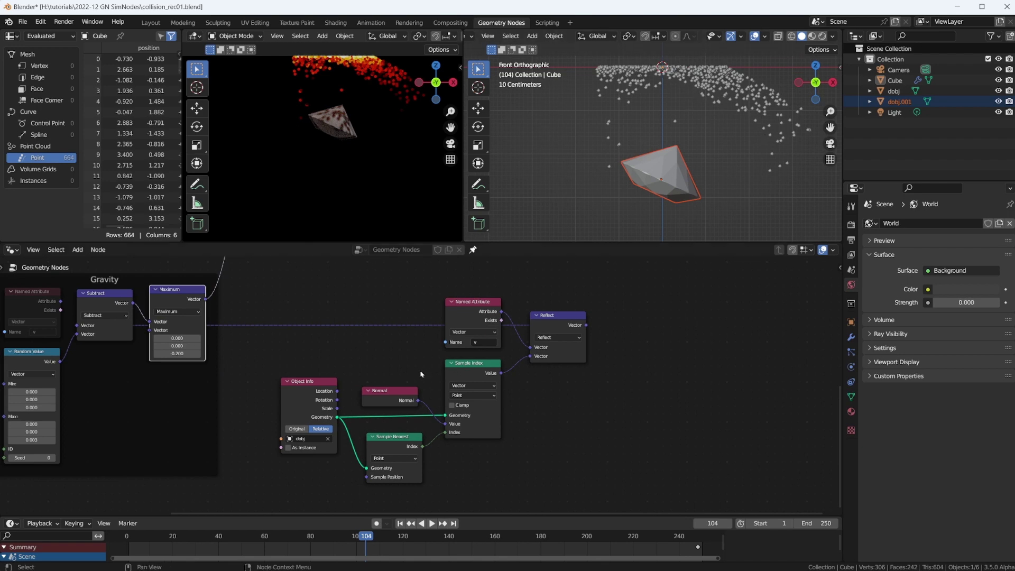
pyautogui.scroll(5, 679, 117)
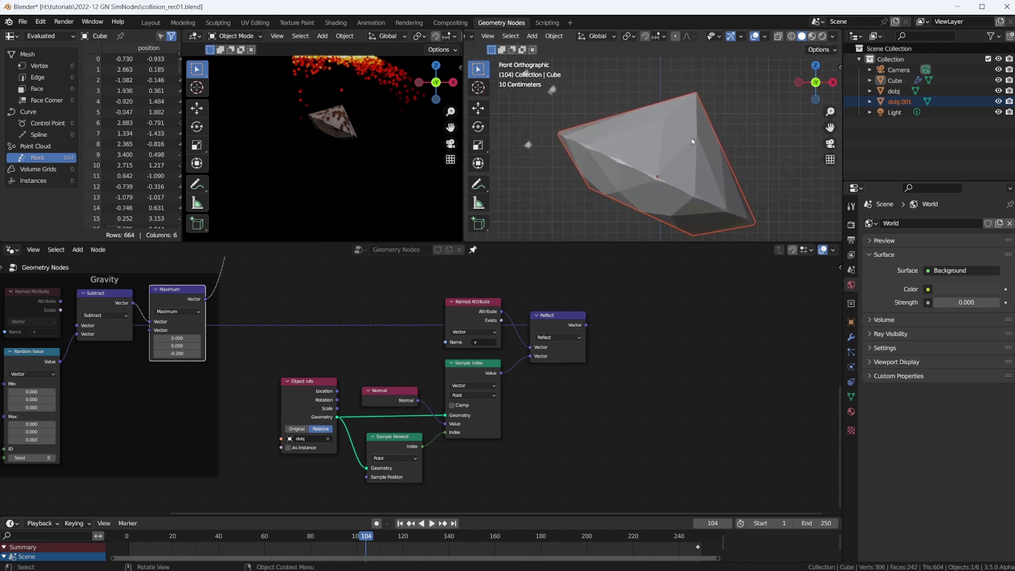
pyautogui.keyDown('shift'); pyautogui.scroll(3, 668, 123); pyautogui.keyUp('shift')
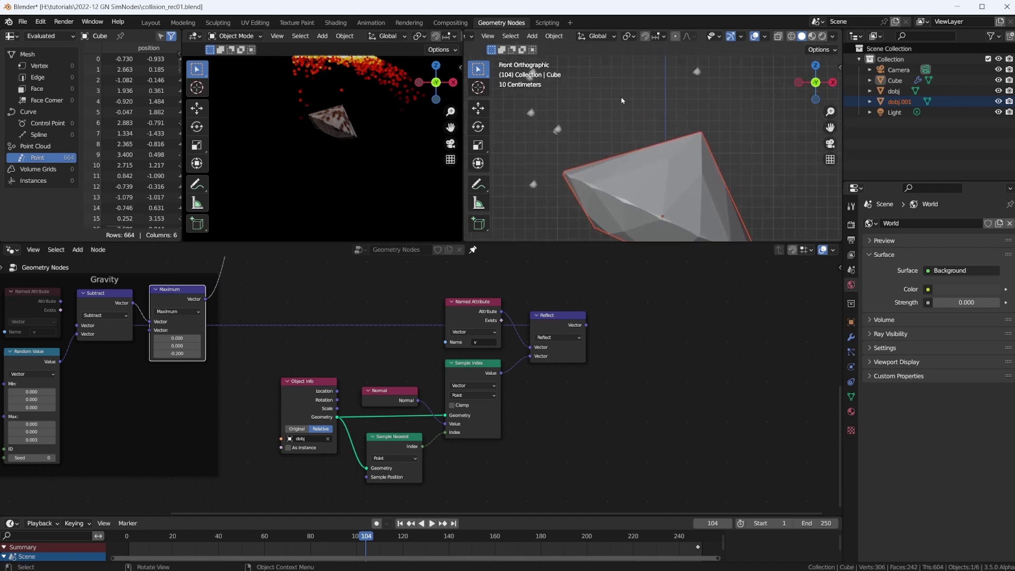
pyautogui.click(638, 94)
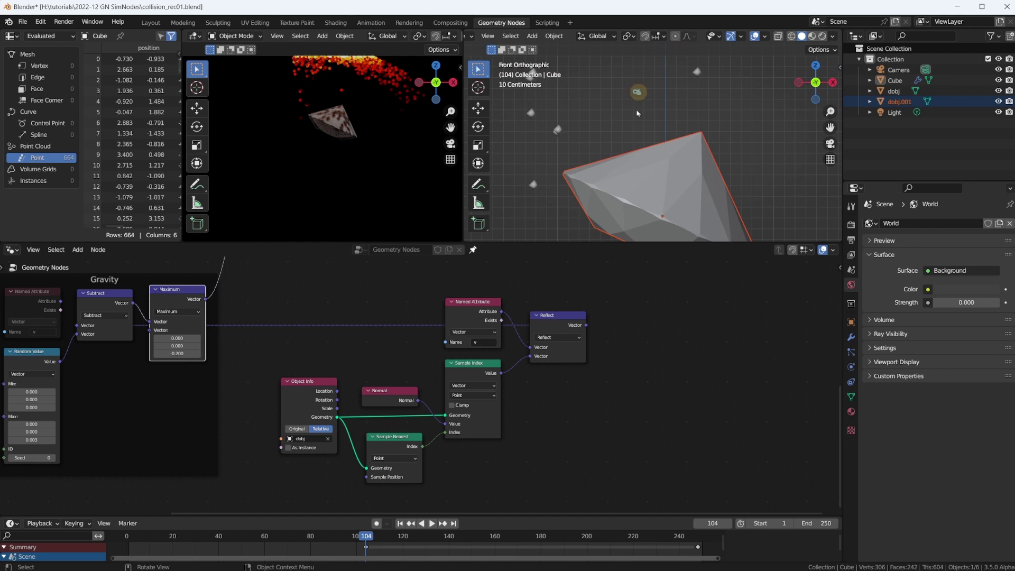
# Annotate a particle falling onto the diamond's top and bouncing away, with an arrowhead.
pyautogui.moveTo(637, 93)
pyautogui.mouseDown()
pyautogui.moveTo(639, 137)
pyautogui.moveTo(634, 127)
pyautogui.moveTo(639, 135)
pyautogui.moveTo(677, 111)
pyautogui.moveTo(671, 167)
pyautogui.mouseUp()
pyautogui.moveTo(546, 160)
pyautogui.mouseDown()
pyautogui.moveTo(718, 105)
pyautogui.moveTo(773, 232)
pyautogui.mouseUp()
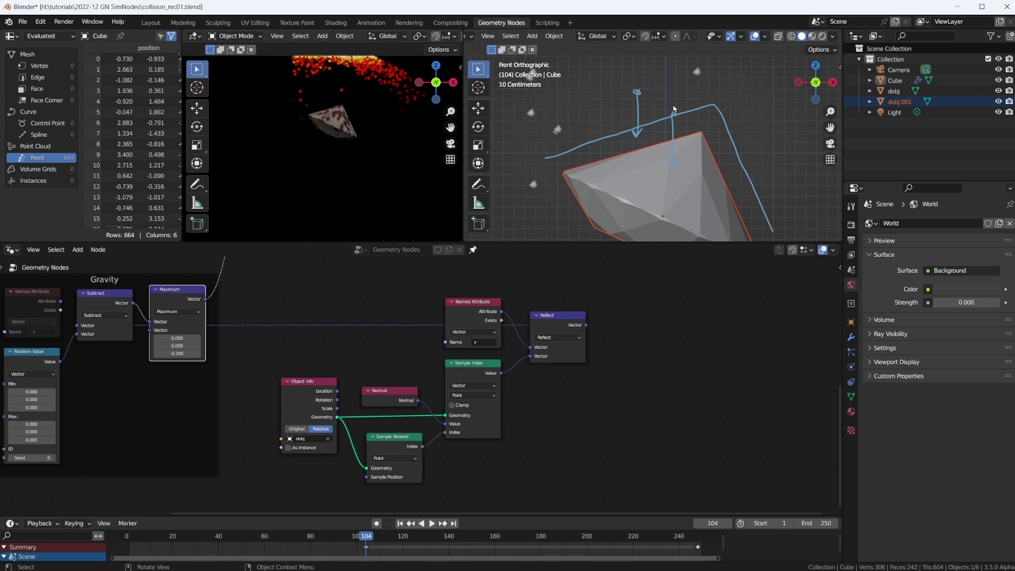
pyautogui.moveTo(681, 119); pyautogui.dragTo(695, 129)
pyautogui.moveTo(348, 405); pyautogui.dragTo(319, 479, button='middle')
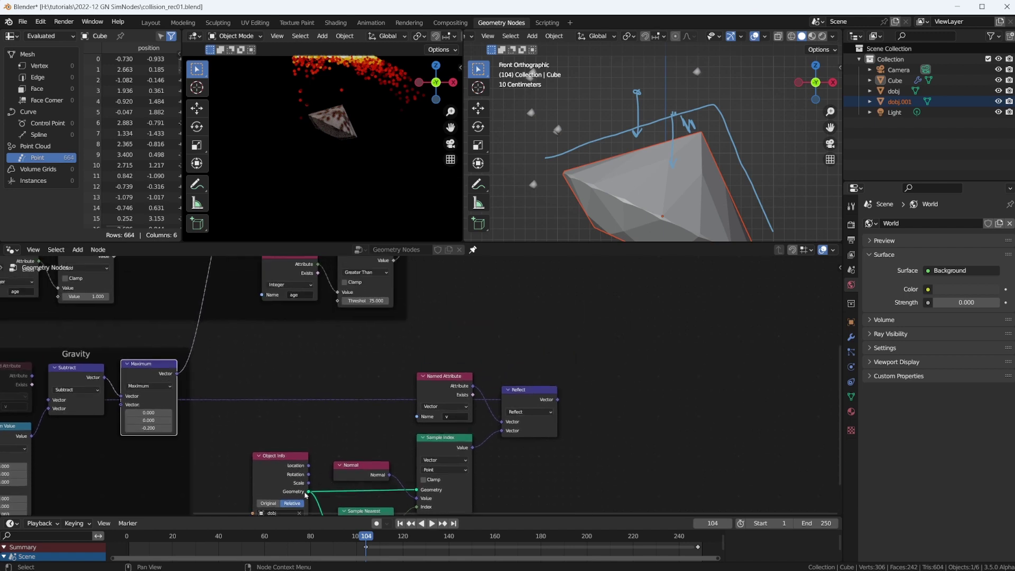
# Add a Geometry Proximity node targeting Object Info's geometry, keeping Sample Index connected.
pyautogui.hotkey('shift', 'a')
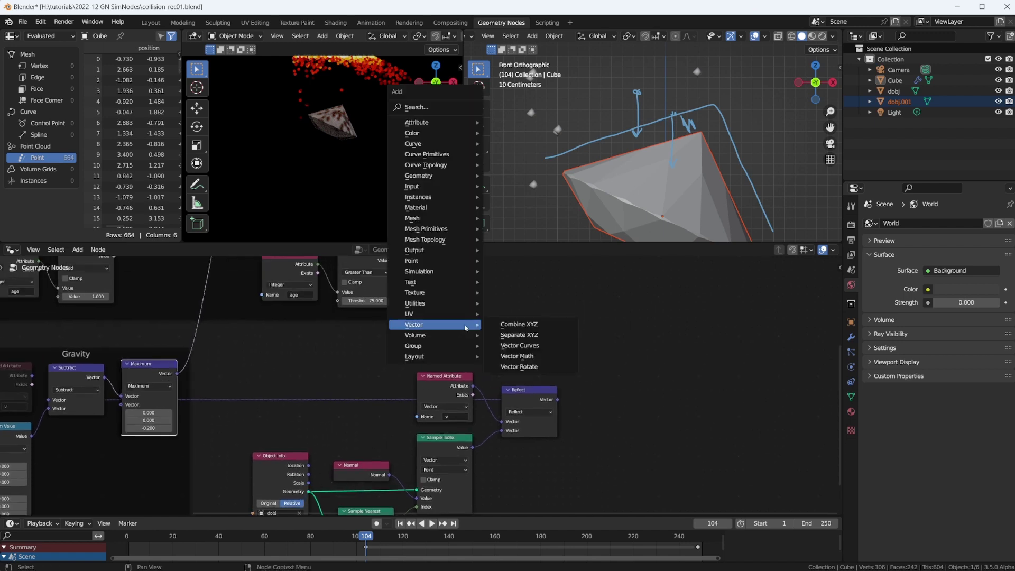
pyautogui.click(449, 107)
pyautogui.write('prox')
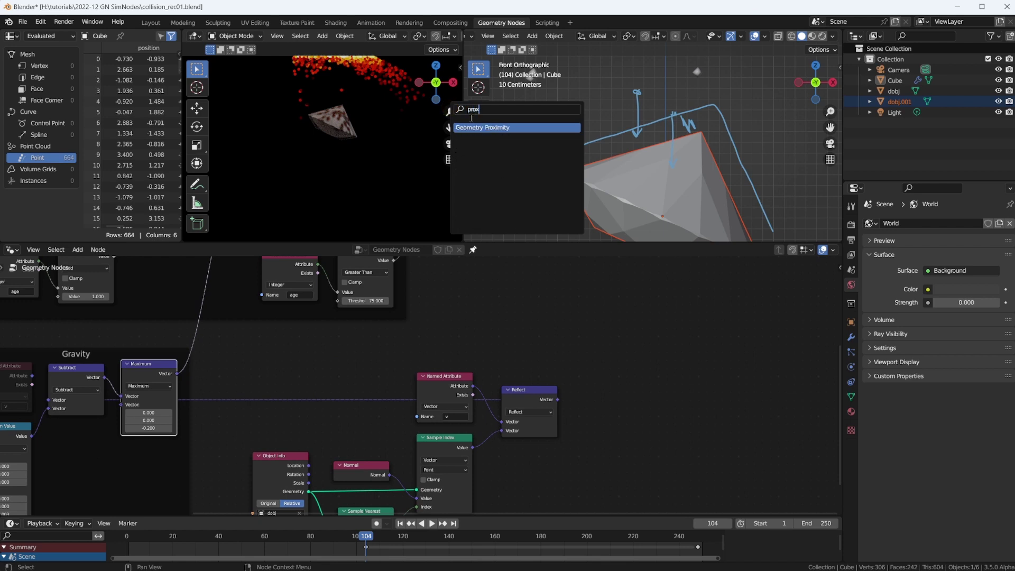
pyautogui.press('Return')
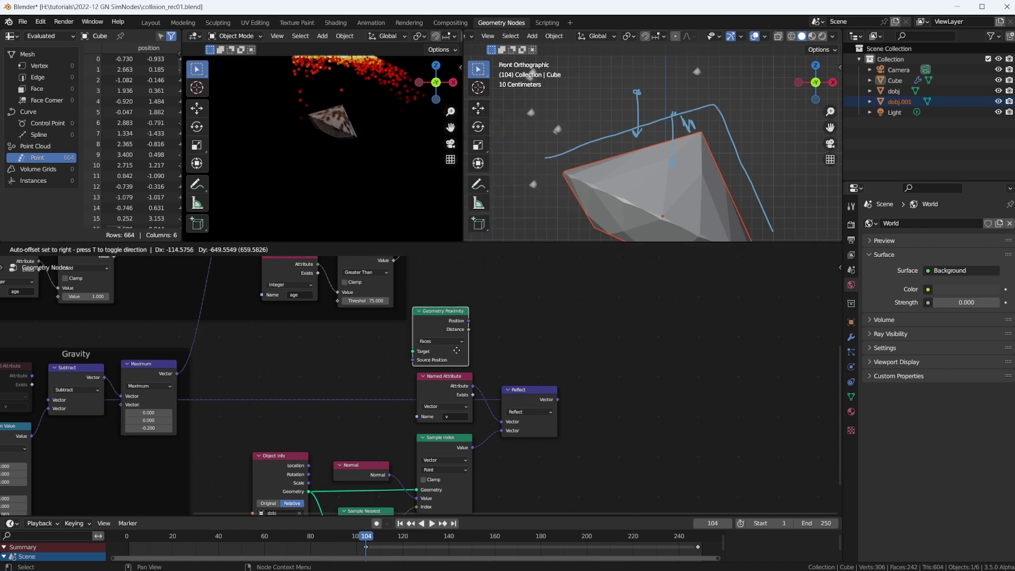
pyautogui.click(469, 317)
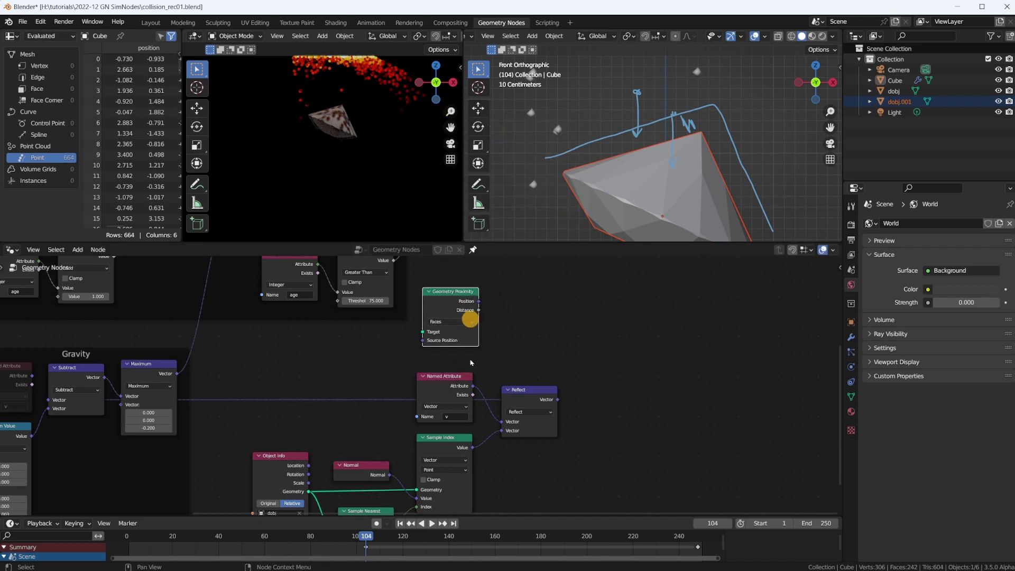
pyautogui.moveTo(422, 331); pyautogui.dragTo(310, 491)
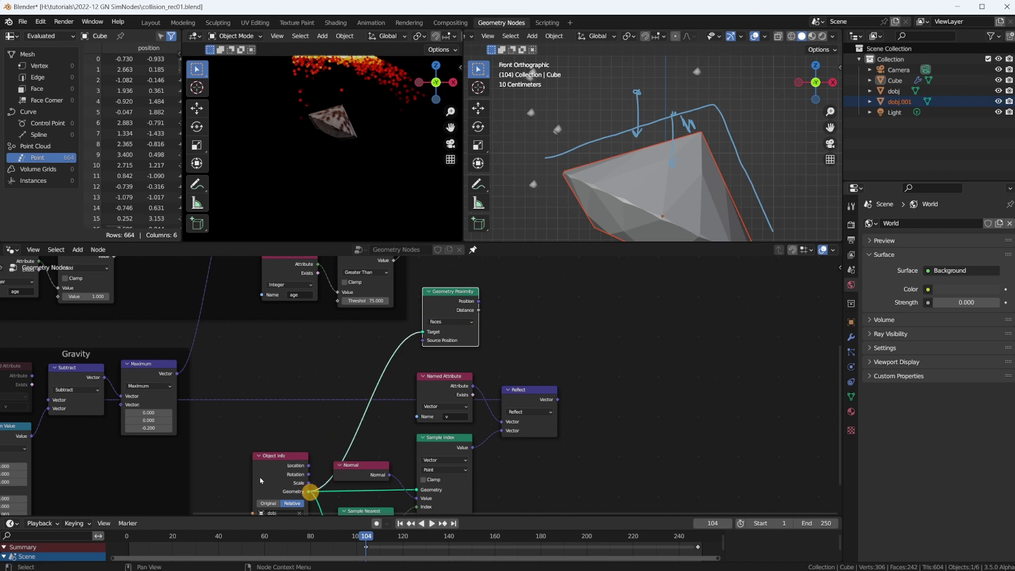
pyautogui.keyDown('shift'); pyautogui.scroll(-2, 310, 492); pyautogui.keyUp('shift')
pyautogui.keyDown('shift'); pyautogui.scroll(4, 468, 298); pyautogui.keyUp('shift')
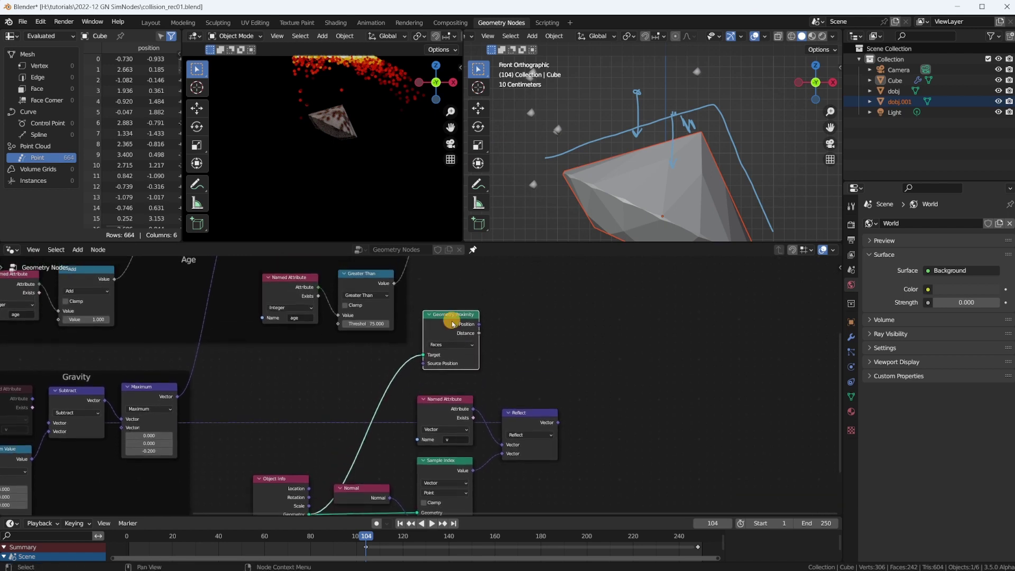
pyautogui.moveTo(450, 320); pyautogui.dragTo(446, 334)
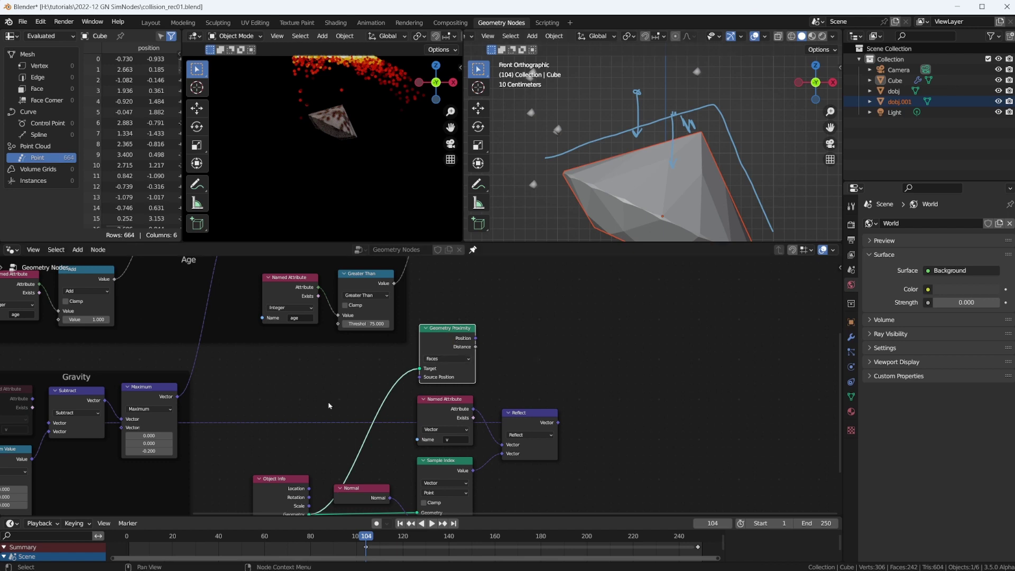
pyautogui.moveTo(334, 499); pyautogui.dragTo(418, 512)
# Compare the proximity Distance with a Less Than node whose B is 0.2.
pyautogui.moveTo(476, 346); pyautogui.dragTo(552, 346)
pyautogui.write('less')
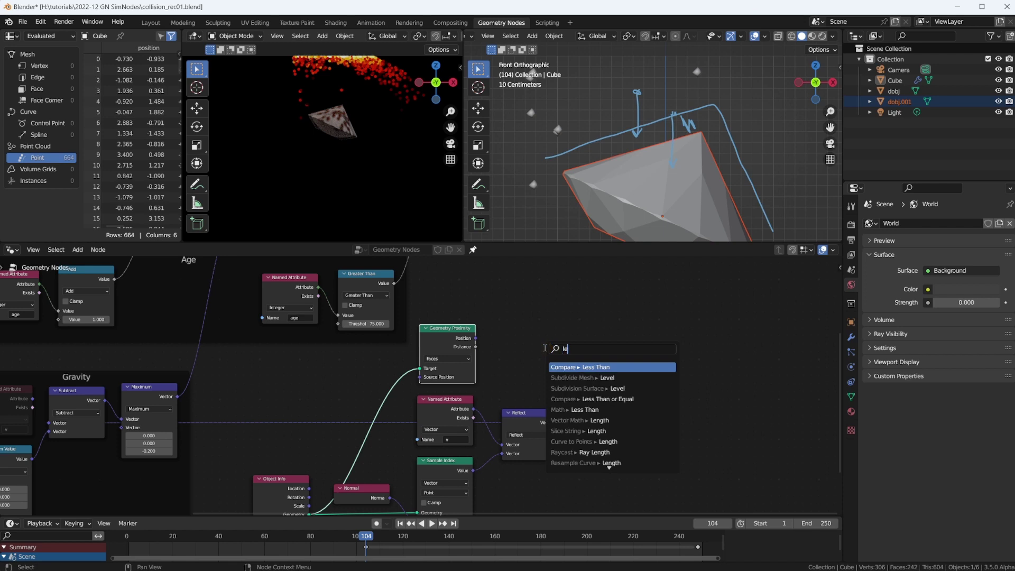
pyautogui.click(584, 367)
pyautogui.click(530, 370)
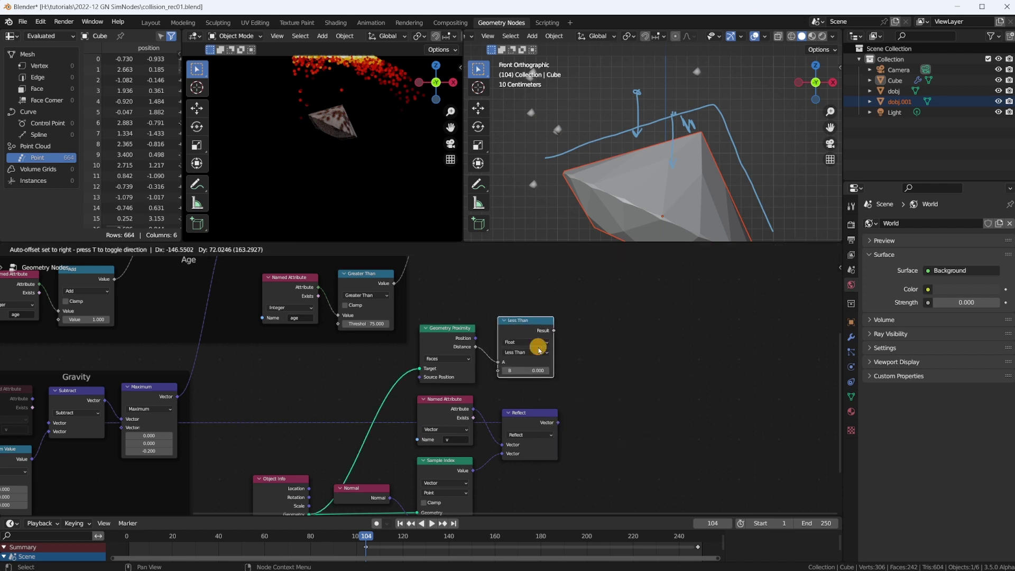
pyautogui.click(533, 372)
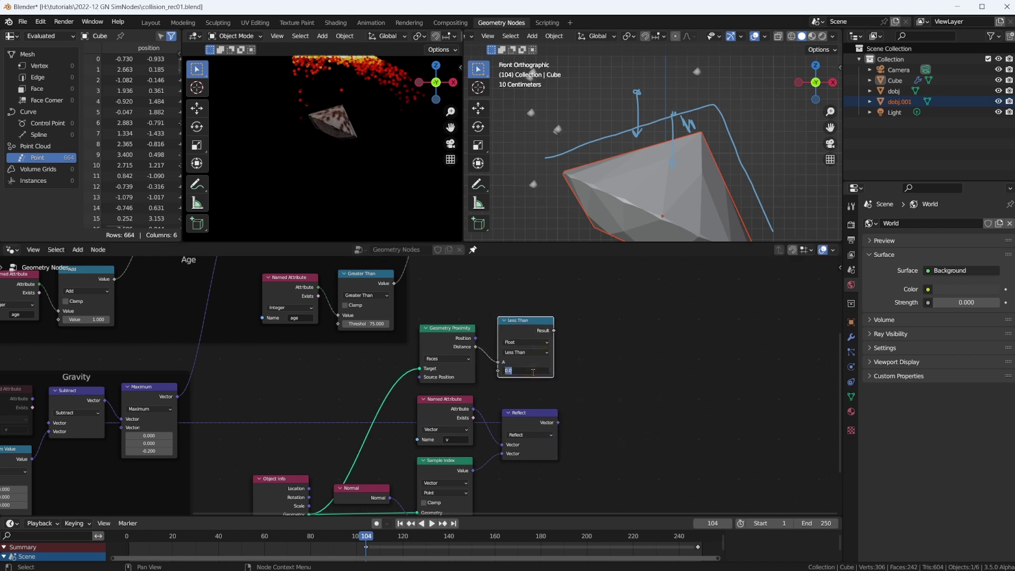
pyautogui.write('.2')
pyautogui.press('Return')
pyautogui.moveTo(554, 332); pyautogui.dragTo(638, 316)
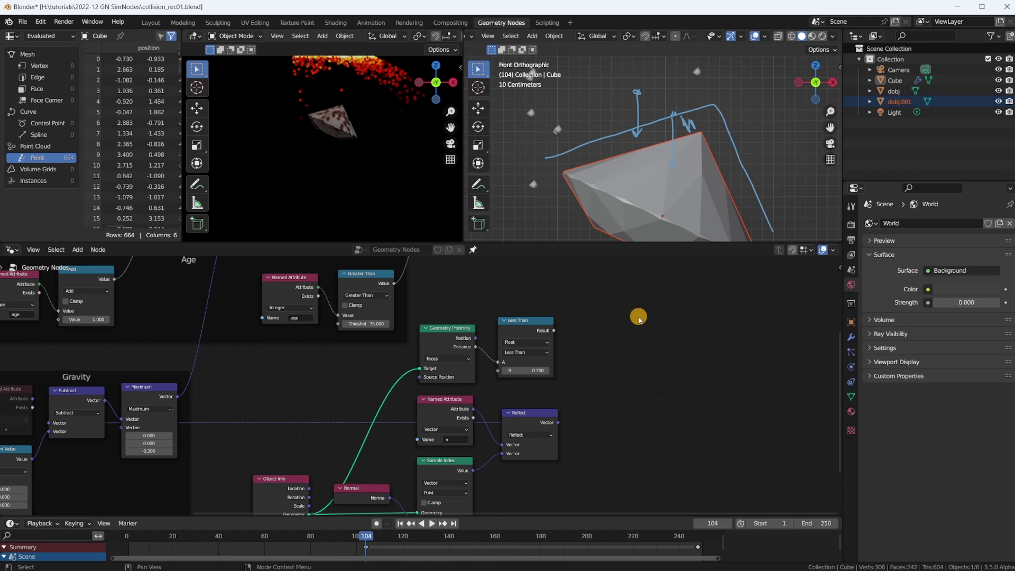
# Add a Switch node set to Vector, driven by the Less Than result.
pyautogui.hotkey('shift', 'a')
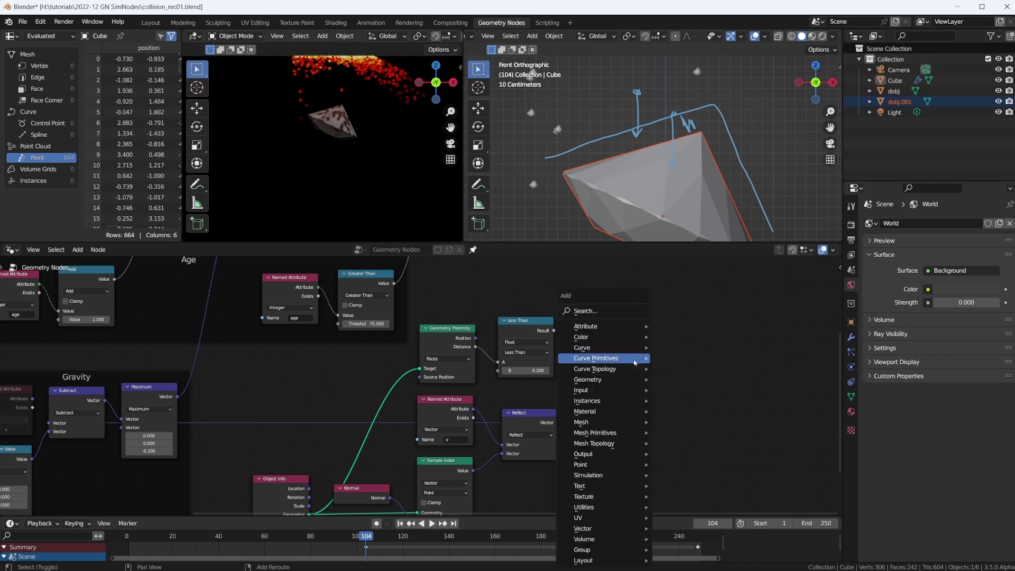
pyautogui.click(608, 313)
pyautogui.write('sw')
pyautogui.click(714, 332)
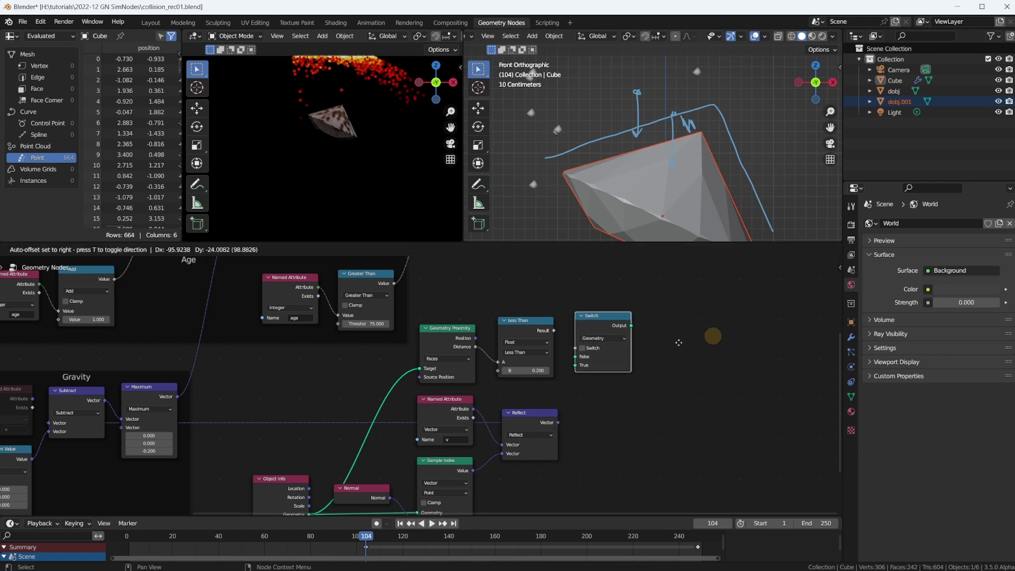
pyautogui.click(716, 363)
pyautogui.moveTo(553, 330); pyautogui.dragTo(610, 368)
pyautogui.moveTo(657, 335); pyautogui.dragTo(649, 347)
pyautogui.click(630, 365)
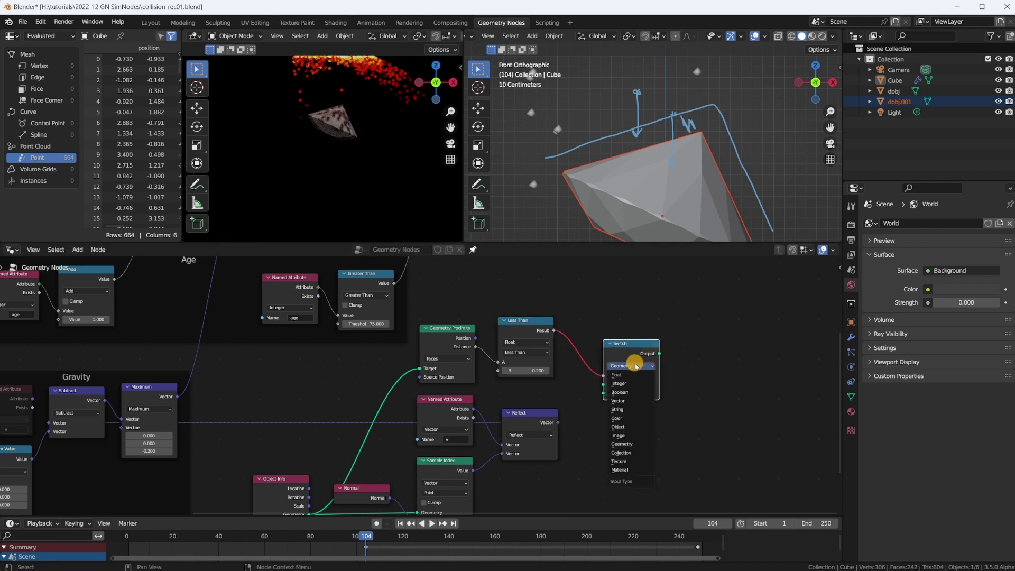
pyautogui.click(632, 396)
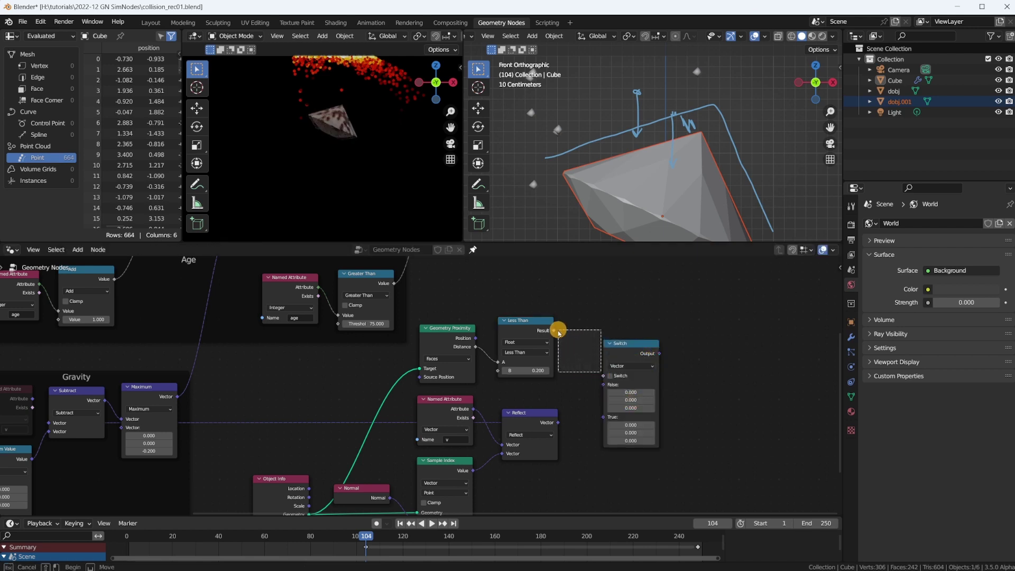
pyautogui.moveTo(553, 331); pyautogui.dragTo(604, 377)
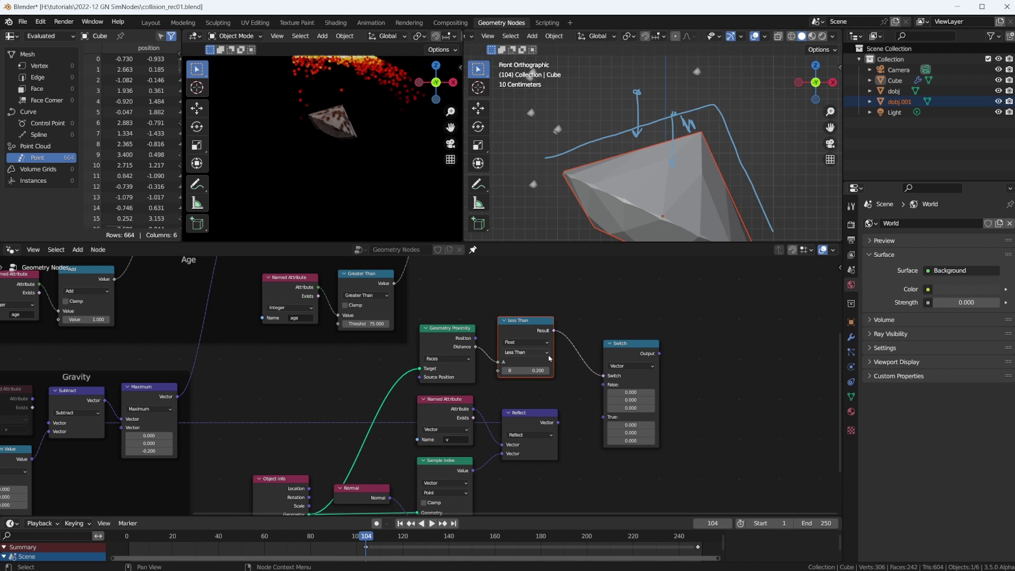
# Wire Reflect into the Switch's True, attribute v into False, and its output into the Gravity Subtract.
pyautogui.moveTo(558, 422); pyautogui.dragTo(604, 417)
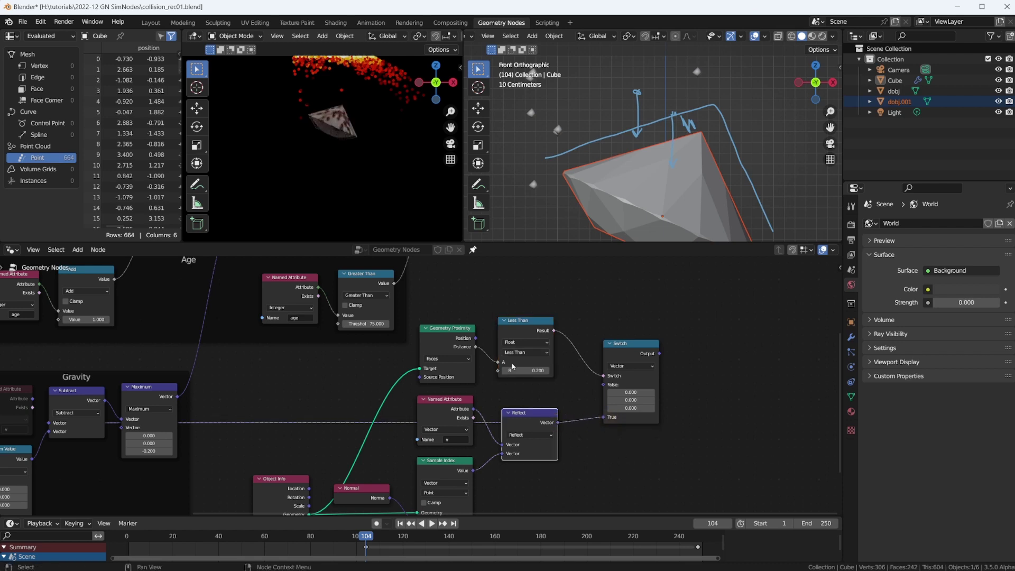
pyautogui.keyDown('shift'); pyautogui.scroll(-3, 606, 408); pyautogui.keyUp('shift')
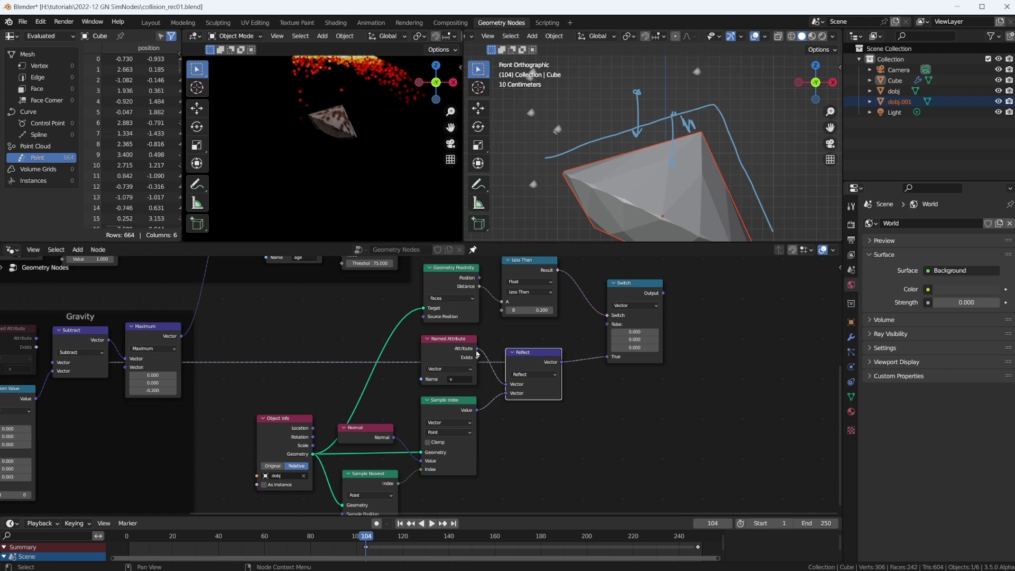
pyautogui.moveTo(478, 349); pyautogui.dragTo(606, 324)
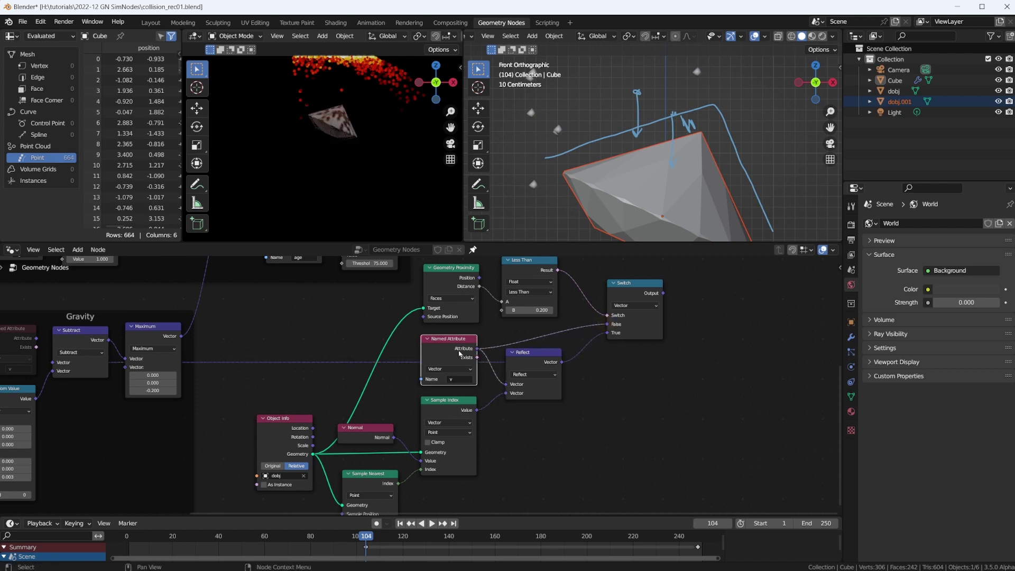
pyautogui.click(544, 369)
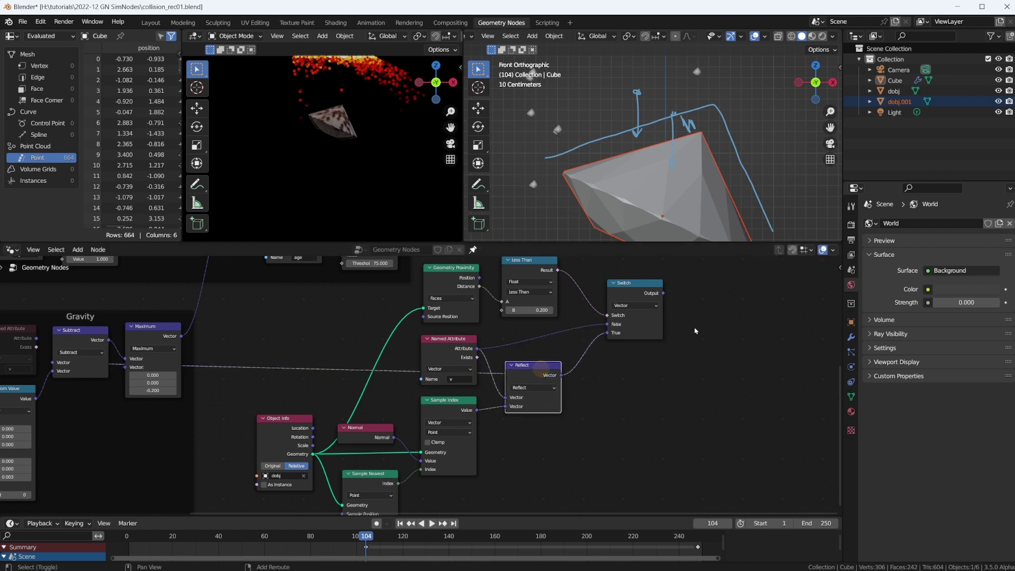
pyautogui.keyDown('shift'); pyautogui.scroll(4, 682, 409); pyautogui.keyUp('shift')
pyautogui.moveTo(650, 369); pyautogui.dragTo(45, 439)
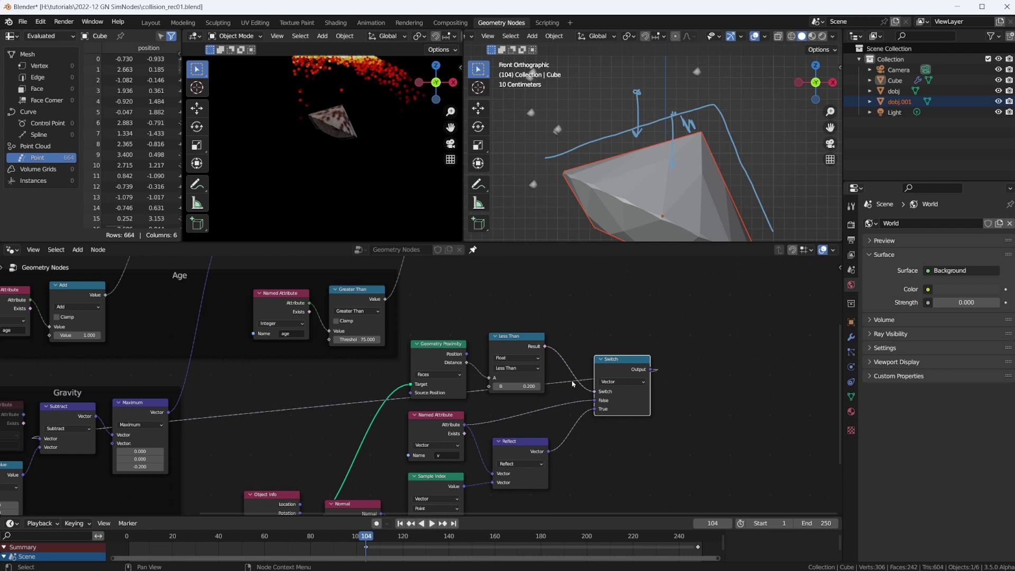
# Rewind to the first frame and play the simulation to watch particles bounce off the diamond.
pyautogui.hotkey('shift', 'Left')
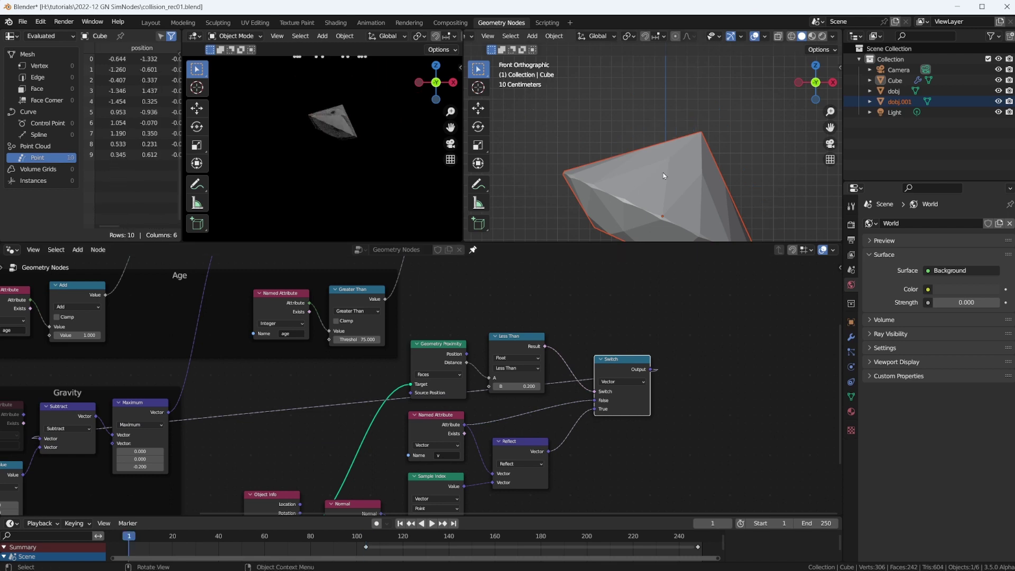
pyautogui.scroll(-8, 669, 175)
pyautogui.press('space')
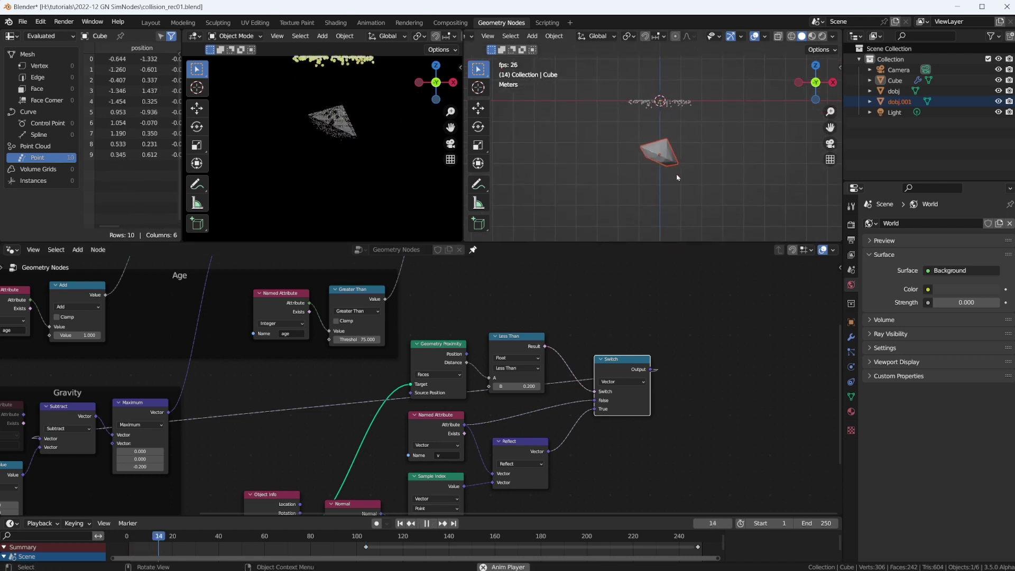
pyautogui.scroll(7, 679, 181)
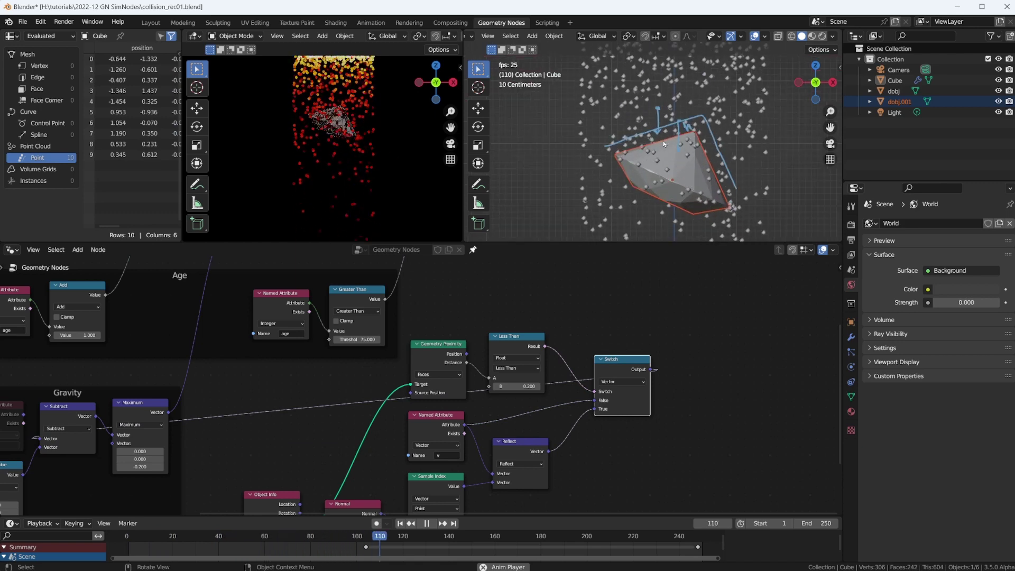
pyautogui.scroll(2, 703, 149)
pyautogui.press('space')
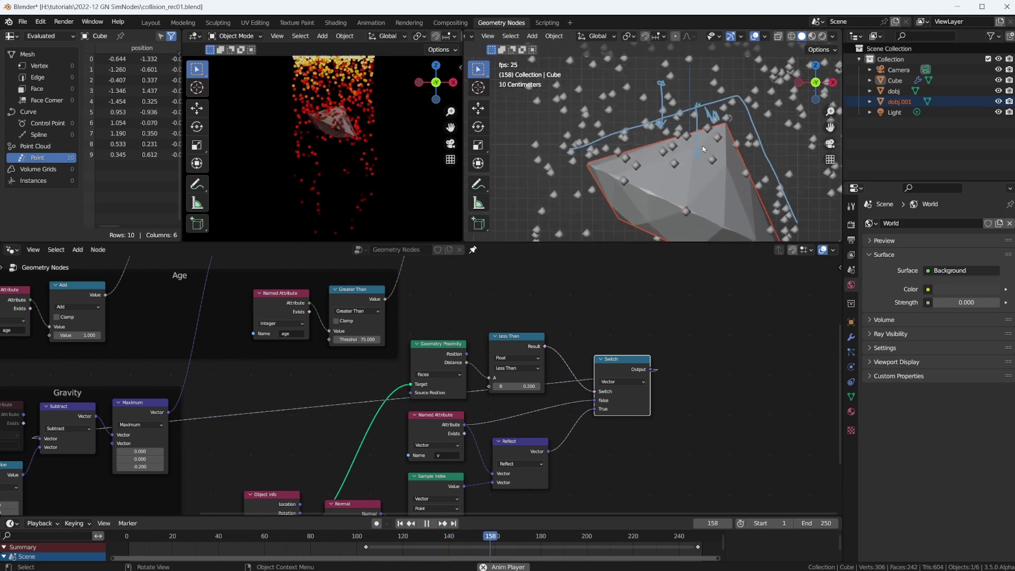
# Pan around the diamond while pausing and resuming playback, stopping at frame 79.
pyautogui.keyDown('shift'); pyautogui.moveTo(712, 194); pyautogui.dragTo(697, 154, button='middle'); pyautogui.keyUp('shift')
pyautogui.press('space')
pyautogui.scroll(-3, 697, 154)
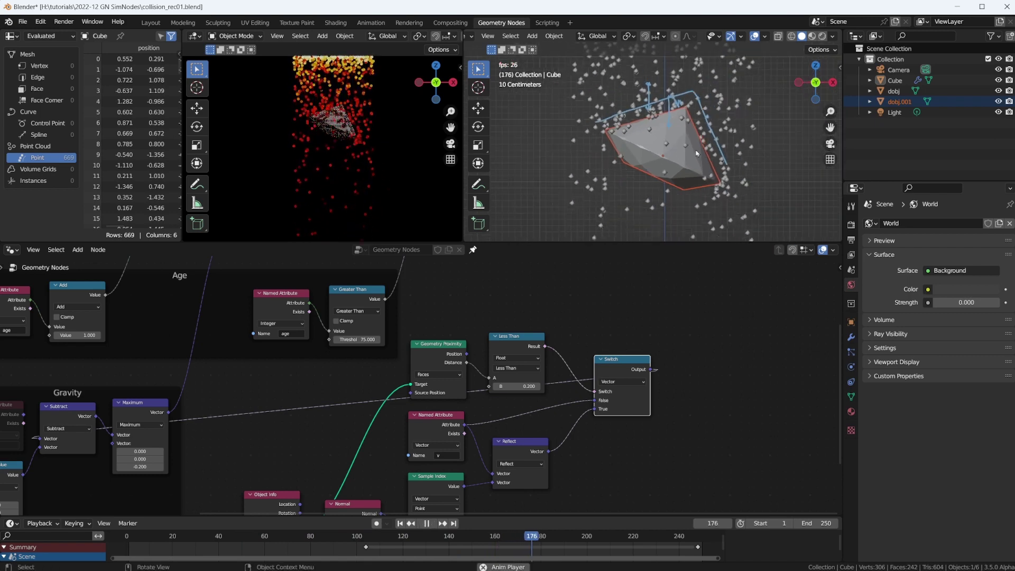
pyautogui.press('space')
pyautogui.keyDown('shift'); pyautogui.moveTo(693, 157); pyautogui.dragTo(695, 185, button='middle'); pyautogui.keyUp('shift')
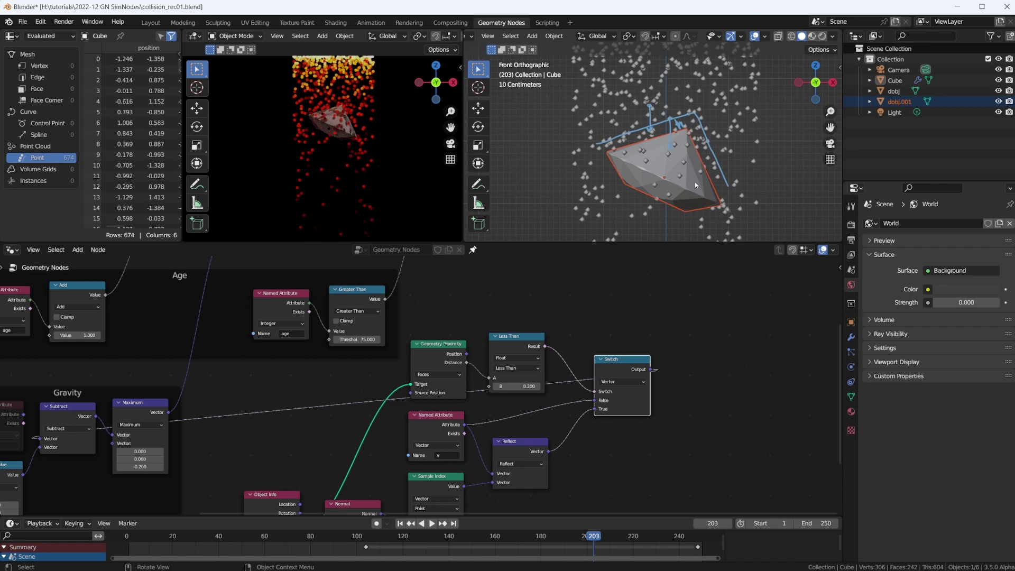
pyautogui.press('space')
pyautogui.press('space')
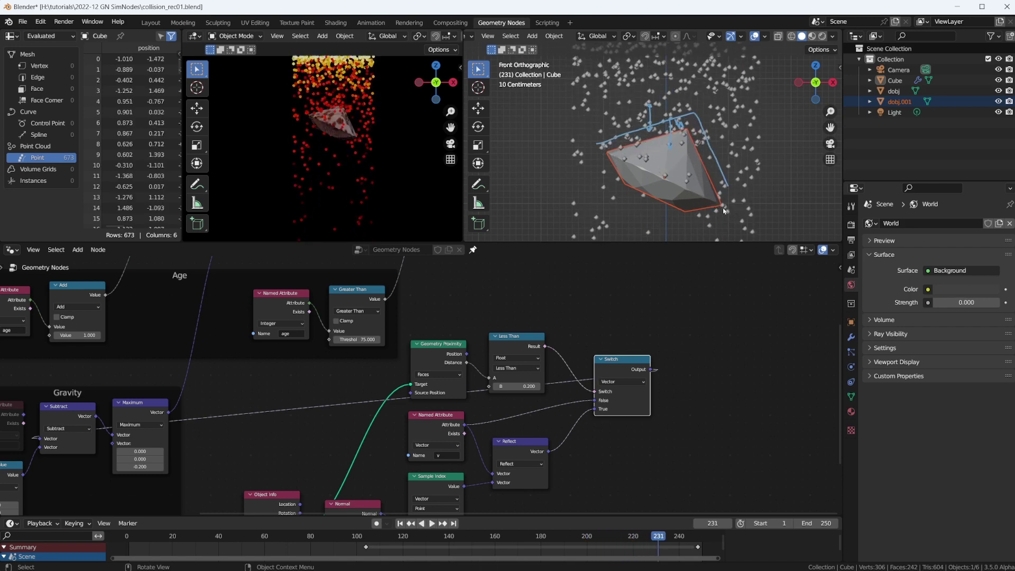
pyautogui.press('space')
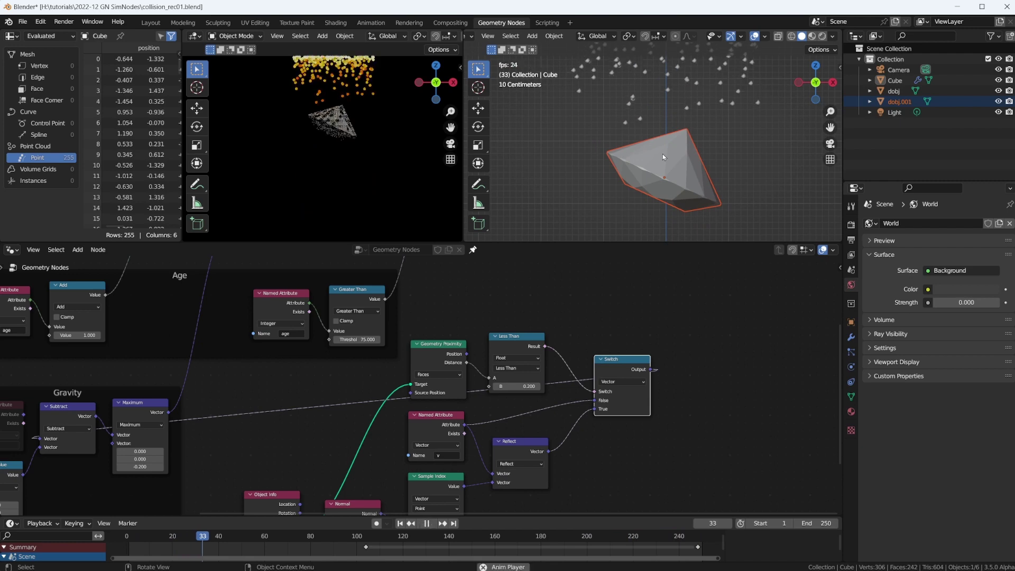
pyautogui.press('space')
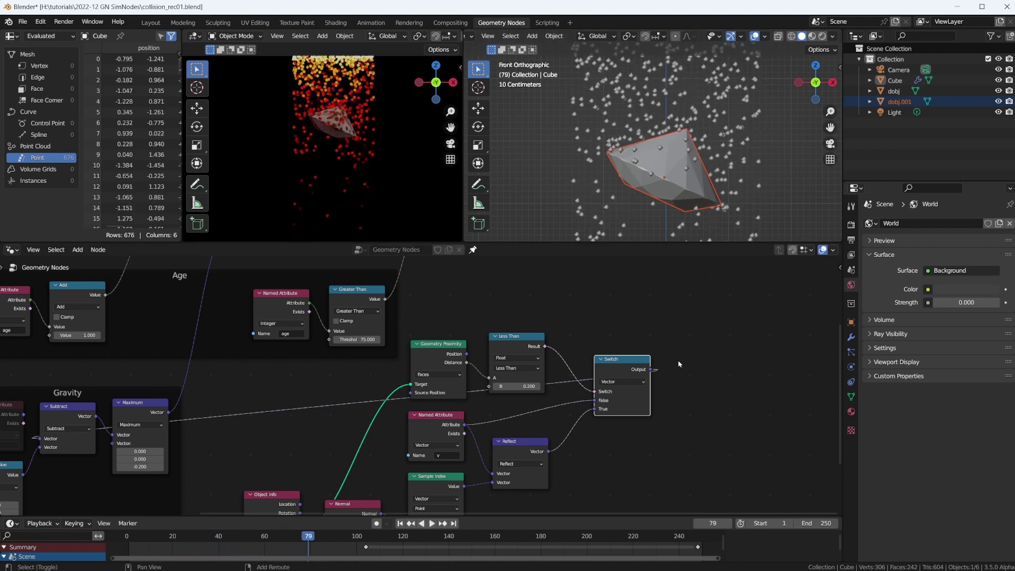
# Sketch annotation arrows above the diamond showing incoming, normal and reflected directions.
pyautogui.moveTo(678, 364); pyautogui.dragTo(681, 305, button='middle')
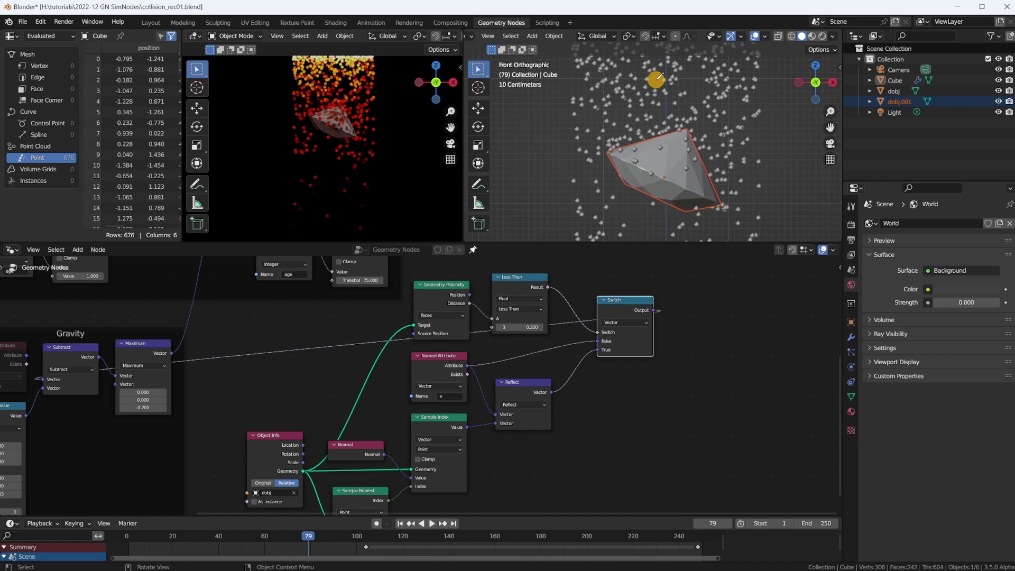
pyautogui.moveTo(656, 79)
pyautogui.mouseDown()
pyautogui.moveTo(651, 120)
pyautogui.moveTo(661, 110)
pyautogui.moveTo(639, 137)
pyautogui.moveTo(628, 105)
pyautogui.moveTo(624, 130)
pyautogui.mouseUp()
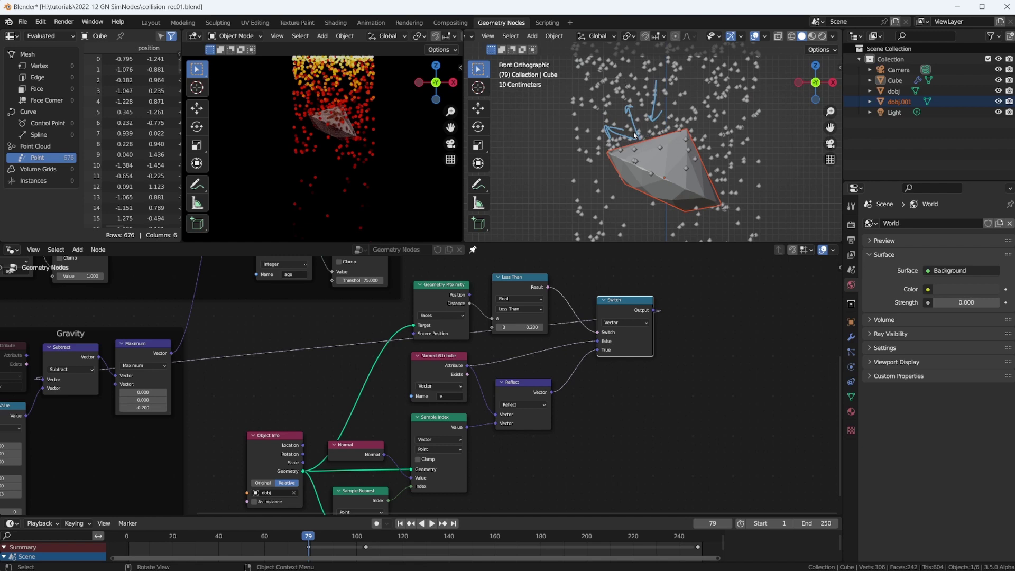
pyautogui.scroll(2, 655, 116)
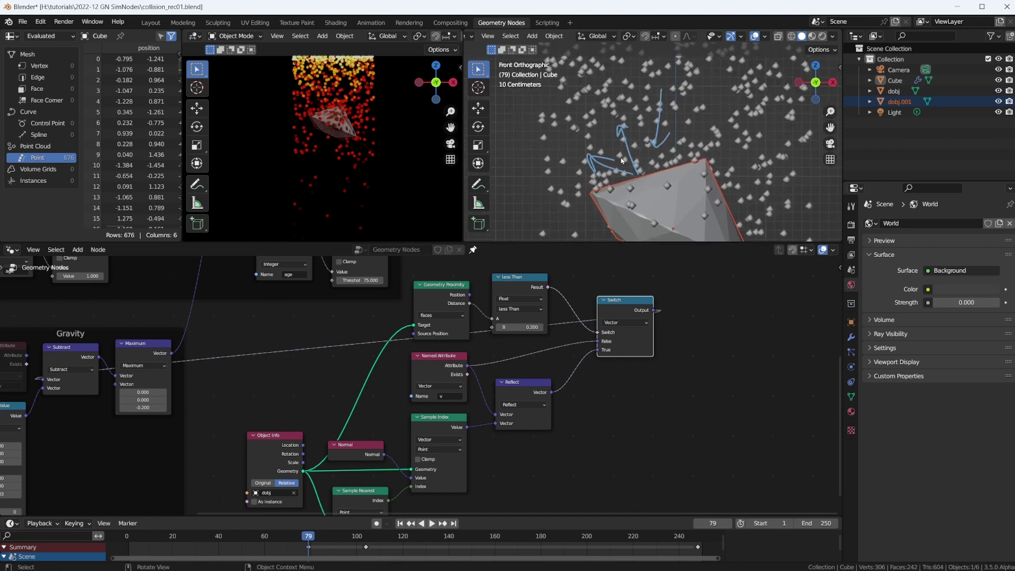
pyautogui.moveTo(666, 190)
pyautogui.keyDown('shift'); pyautogui.mouseDown(button='middle')
pyautogui.moveTo(652, 144)
pyautogui.moveTo(645, 158)
pyautogui.moveTo(638, 149)
pyautogui.mouseUp(button='middle'); pyautogui.keyUp('shift')
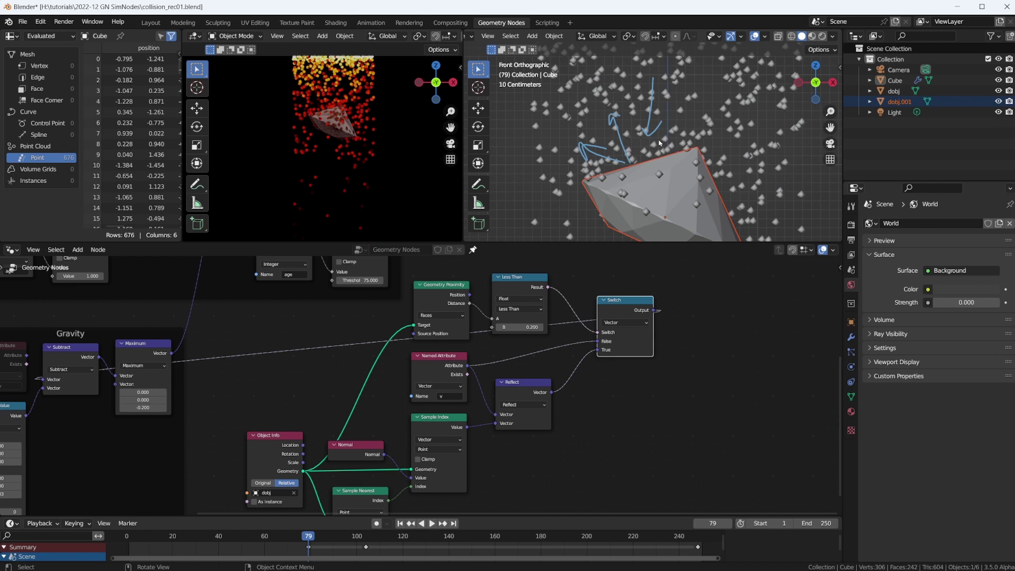
# Draw a downward annotation arrow below the diamond's underside.
pyautogui.scroll(-3, 660, 109)
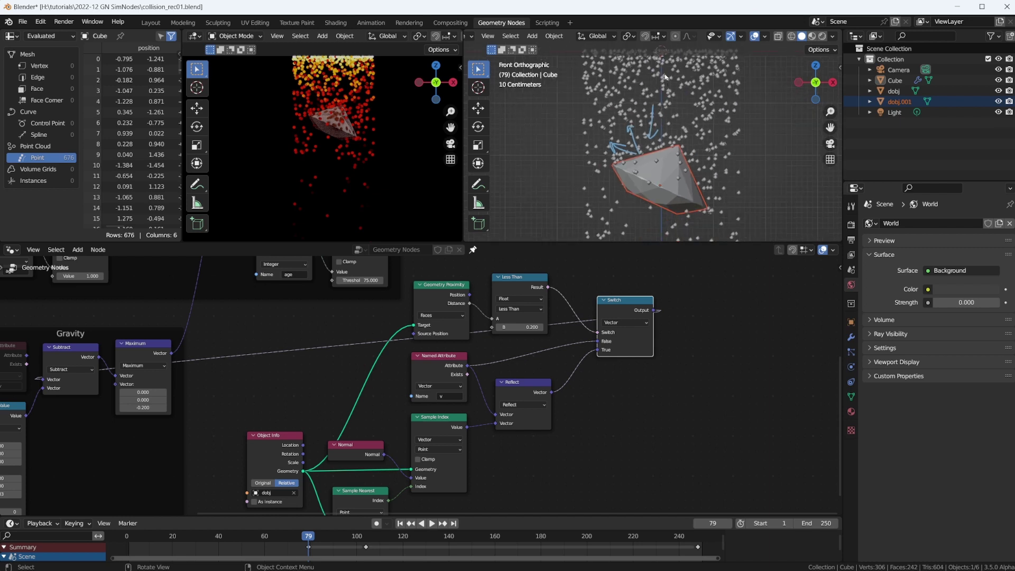
pyautogui.scroll(5, 657, 154)
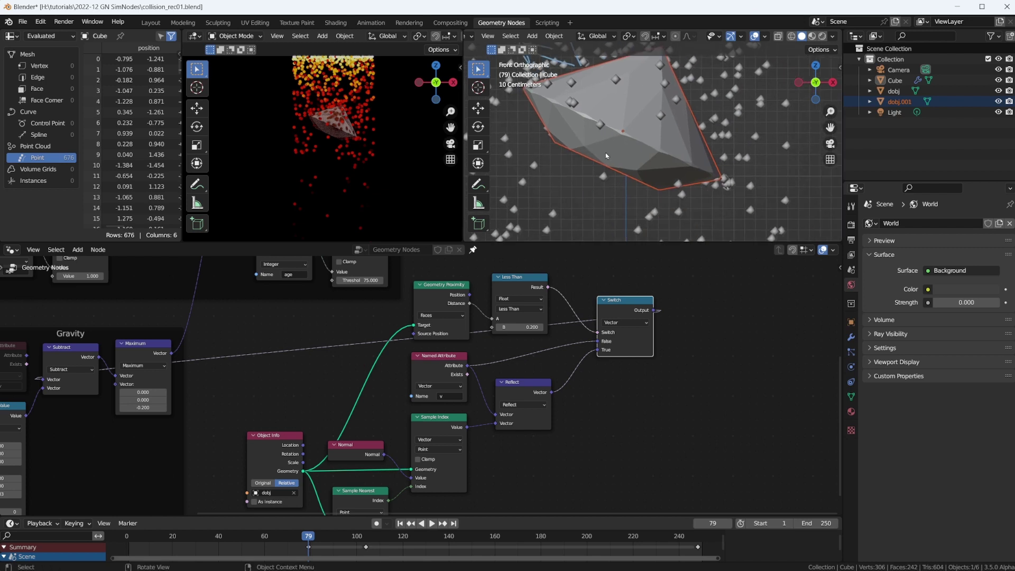
pyautogui.scroll(-3, 673, 208)
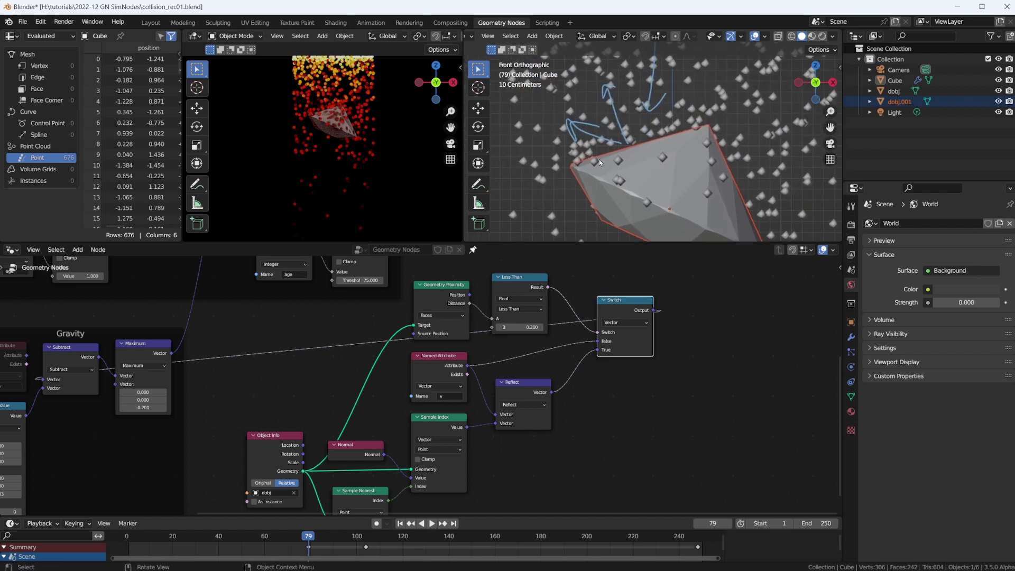
pyautogui.scroll(-1, 655, 95)
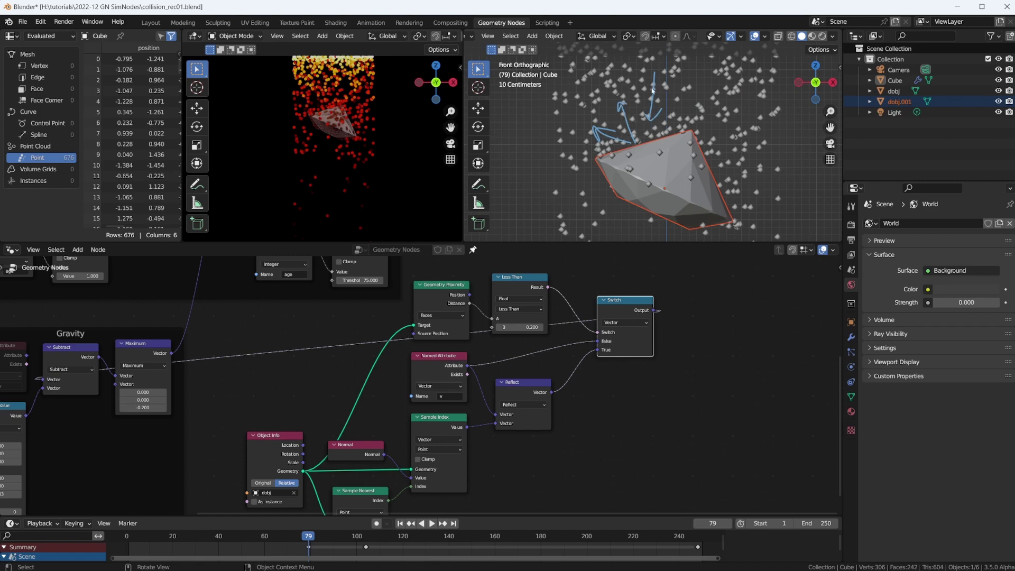
pyautogui.keyDown('shift'); pyautogui.moveTo(659, 119); pyautogui.dragTo(669, 93, button='middle'); pyautogui.keyUp('shift')
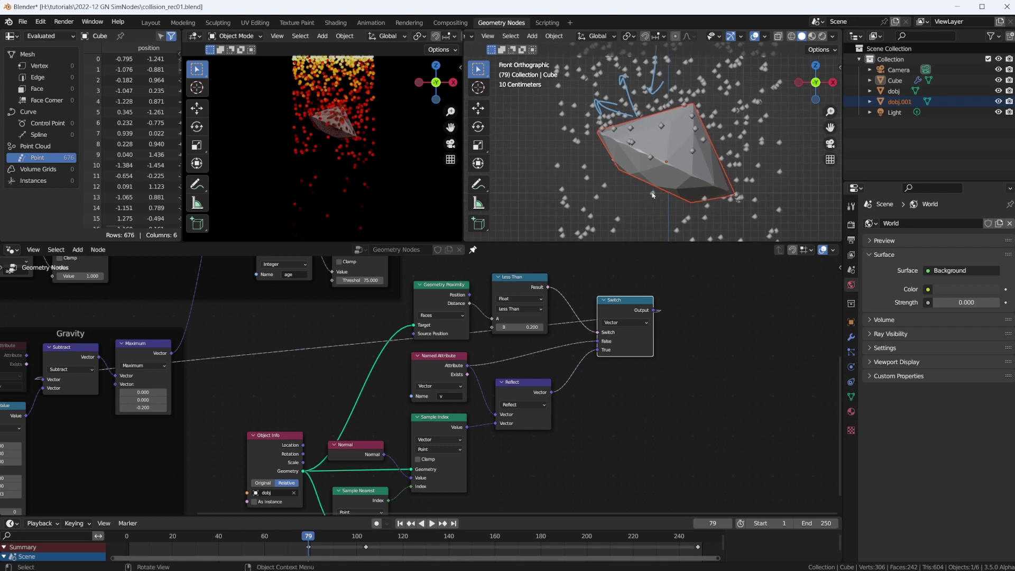
pyautogui.moveTo(656, 189); pyautogui.dragTo(639, 223)
pyautogui.keyDown('shift'); pyautogui.moveTo(687, 128); pyautogui.dragTo(668, 163, button='middle'); pyautogui.keyUp('shift')
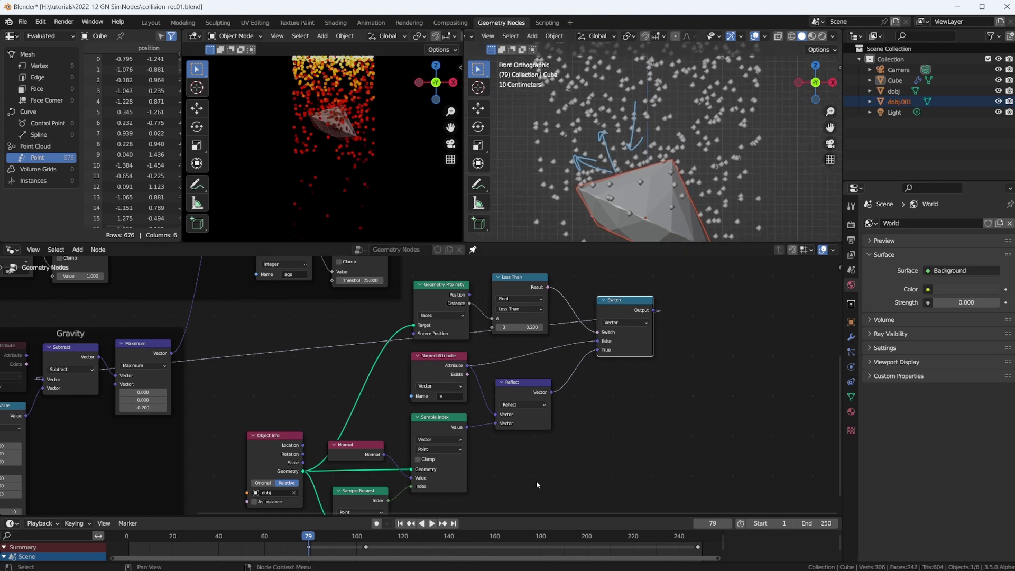
pyautogui.moveTo(537, 485); pyautogui.dragTo(531, 424, button='middle')
# Add a Vector Math node set to Dot Product and position it below the Reflect node.
pyautogui.hotkey('shift', 'a')
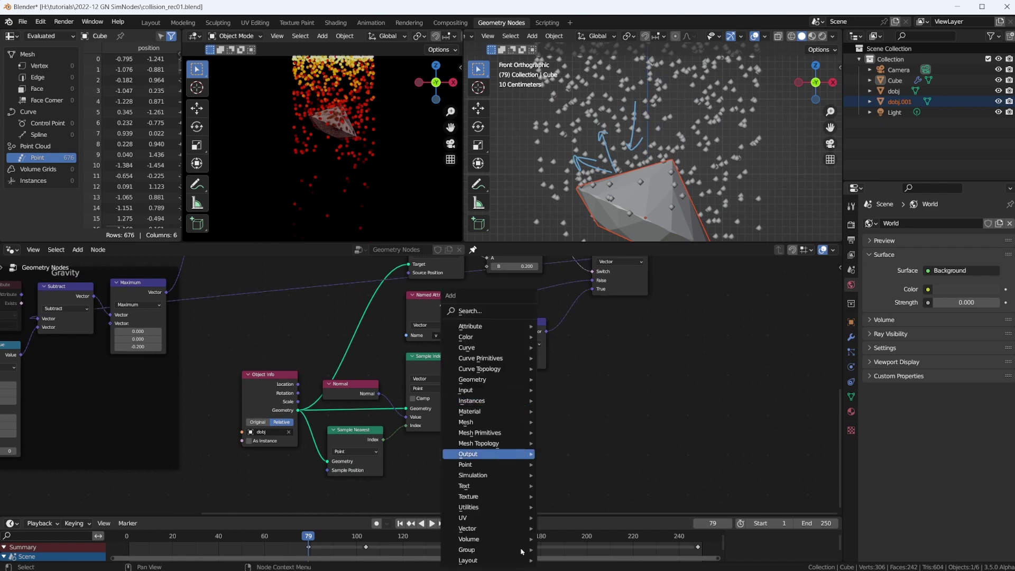
pyautogui.moveTo(508, 528)
pyautogui.click(593, 513)
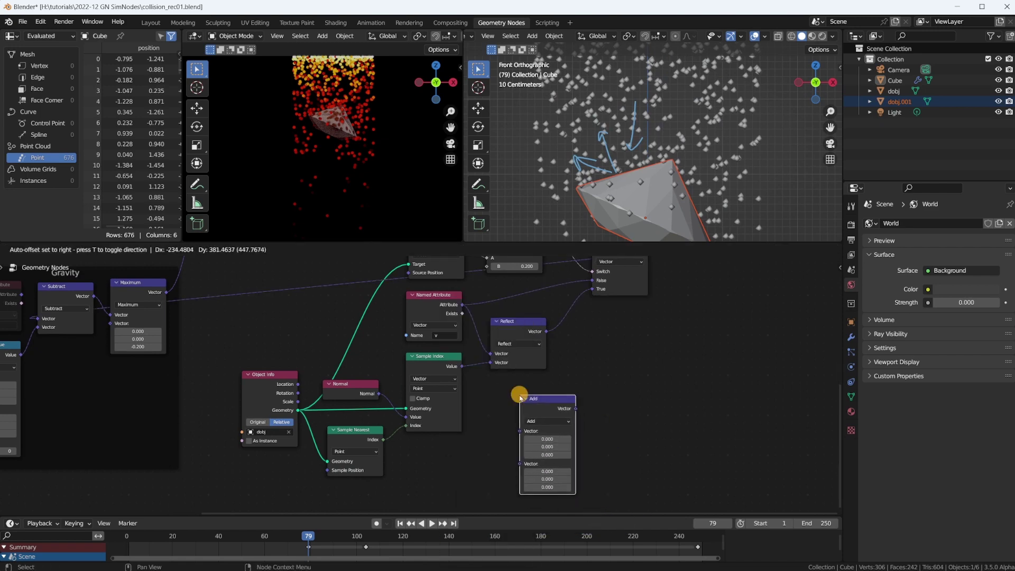
pyautogui.click(519, 397)
pyautogui.click(546, 421)
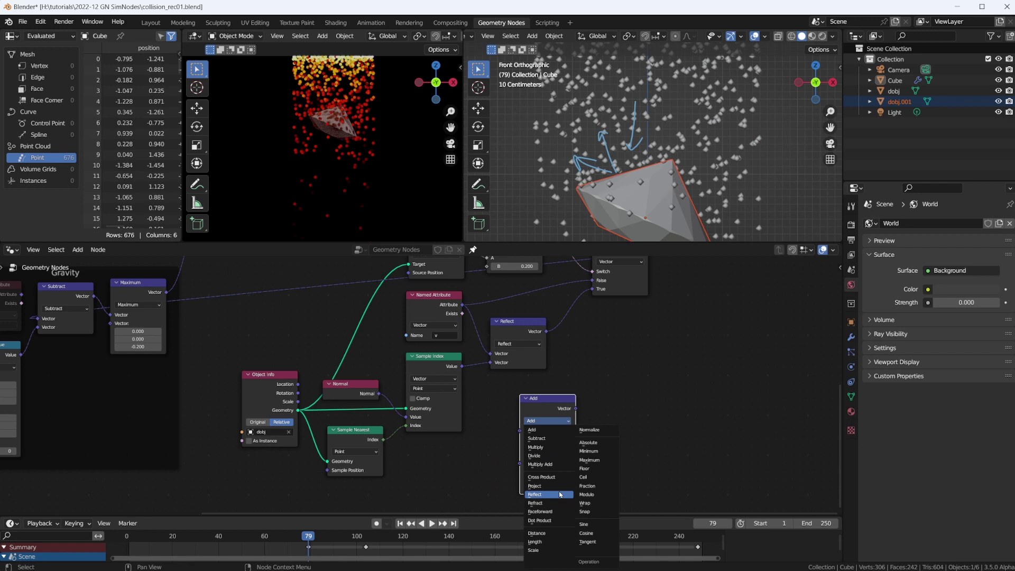
pyautogui.click(540, 520)
pyautogui.moveTo(543, 406); pyautogui.dragTo(606, 413)
pyautogui.moveTo(555, 410); pyautogui.dragTo(555, 409)
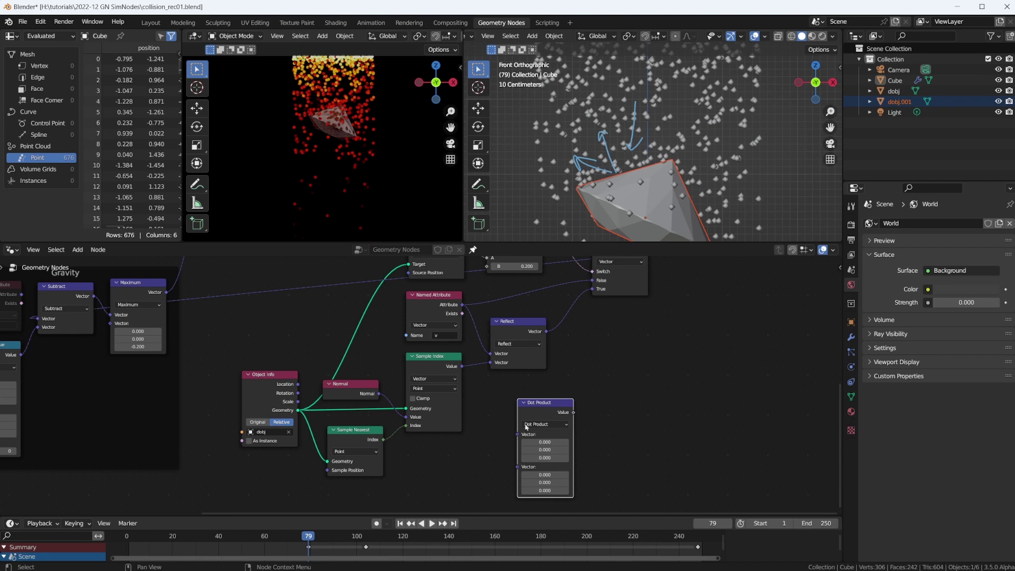
pyautogui.moveTo(554, 405); pyautogui.dragTo(575, 403)
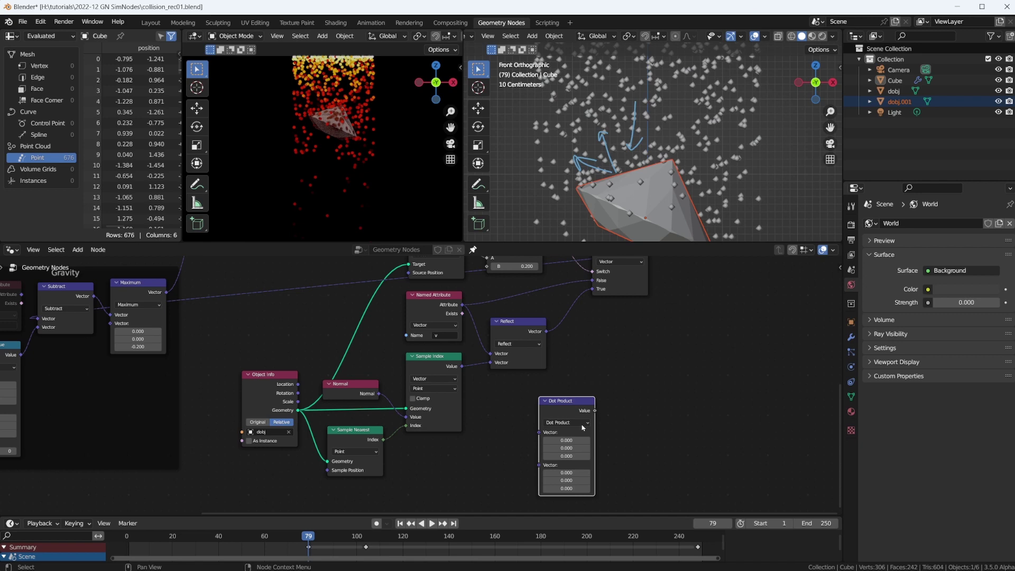
pyautogui.moveTo(588, 417)
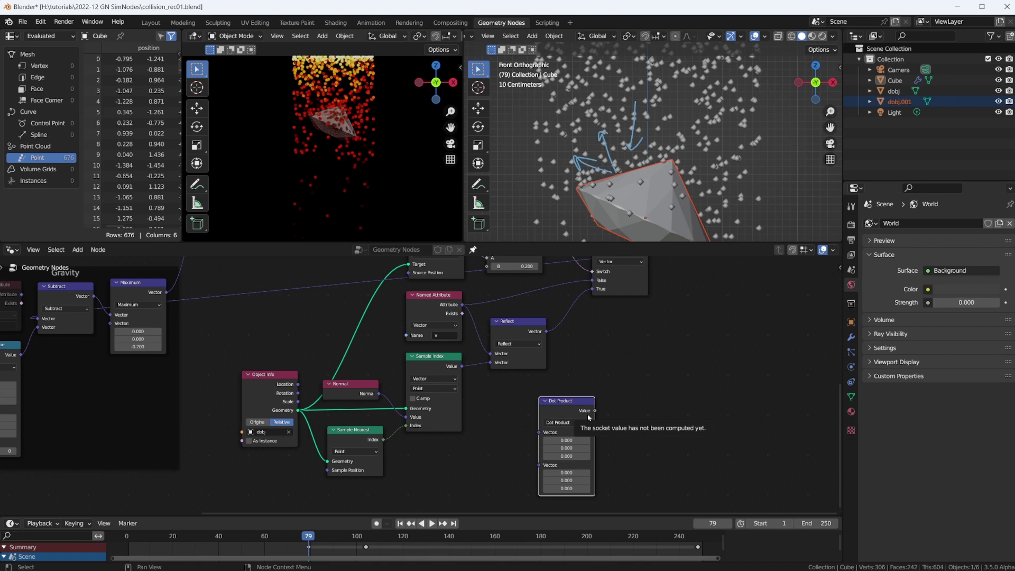
pyautogui.moveTo(582, 407); pyautogui.dragTo(646, 407)
# Link a new Less Than node to Dot Product, feeding Dot Product the sampled normal and attribute v.
pyautogui.write('less')
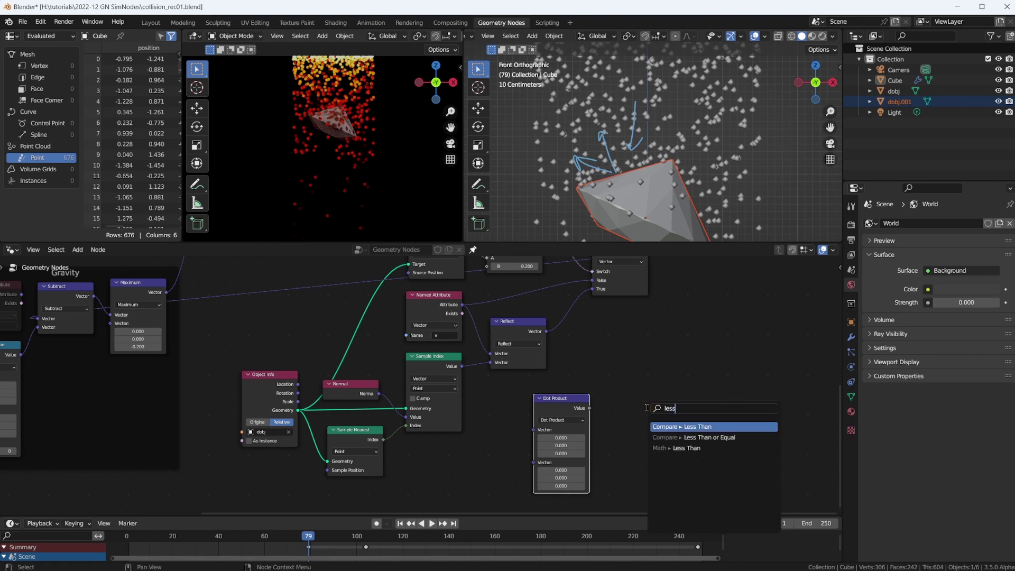
pyautogui.click(697, 426)
pyautogui.click(666, 427)
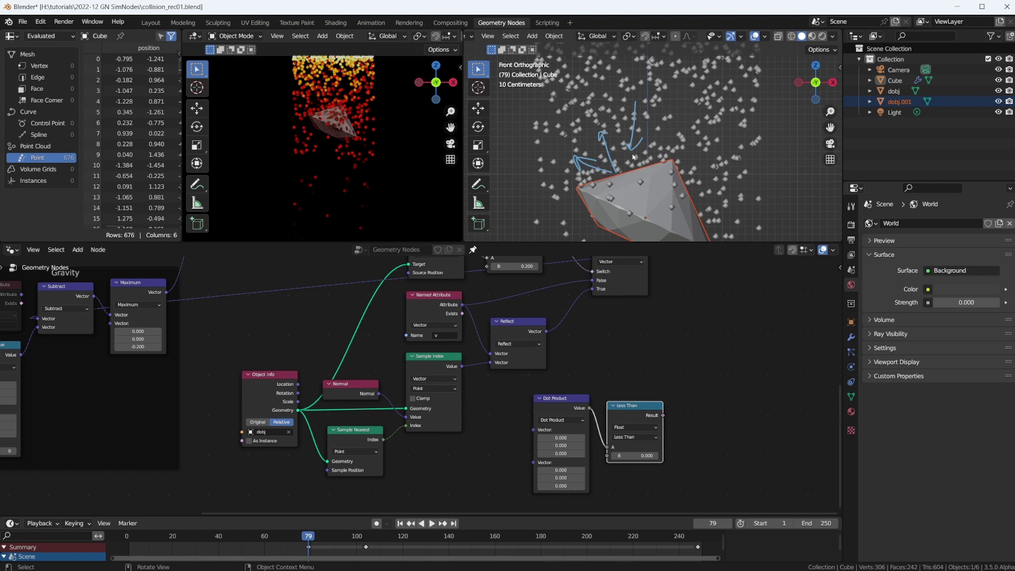
pyautogui.moveTo(534, 430); pyautogui.dragTo(465, 370)
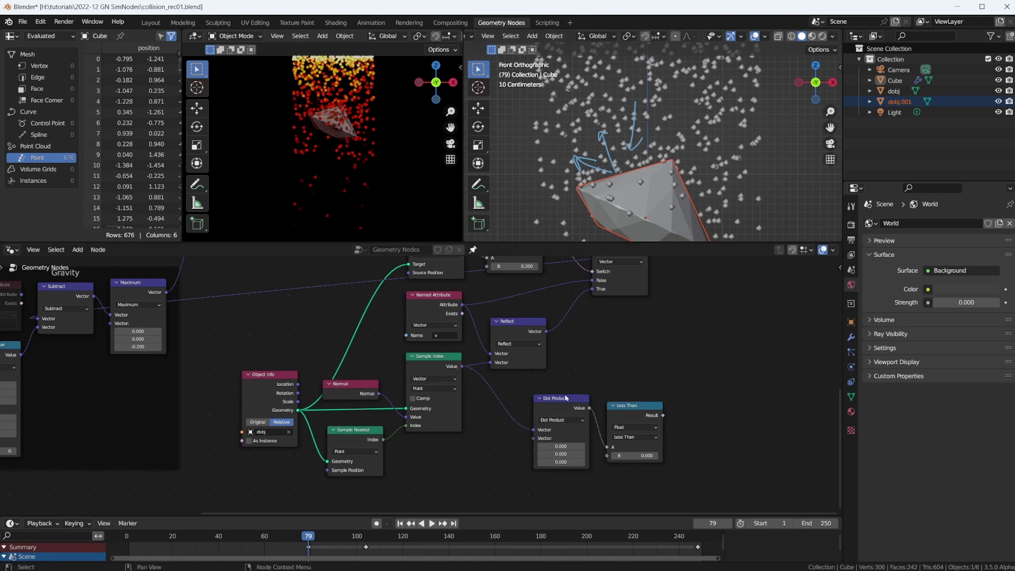
pyautogui.moveTo(567, 397); pyautogui.dragTo(553, 392)
pyautogui.moveTo(534, 432); pyautogui.dragTo(464, 296)
pyautogui.moveTo(581, 396); pyautogui.dragTo(637, 399)
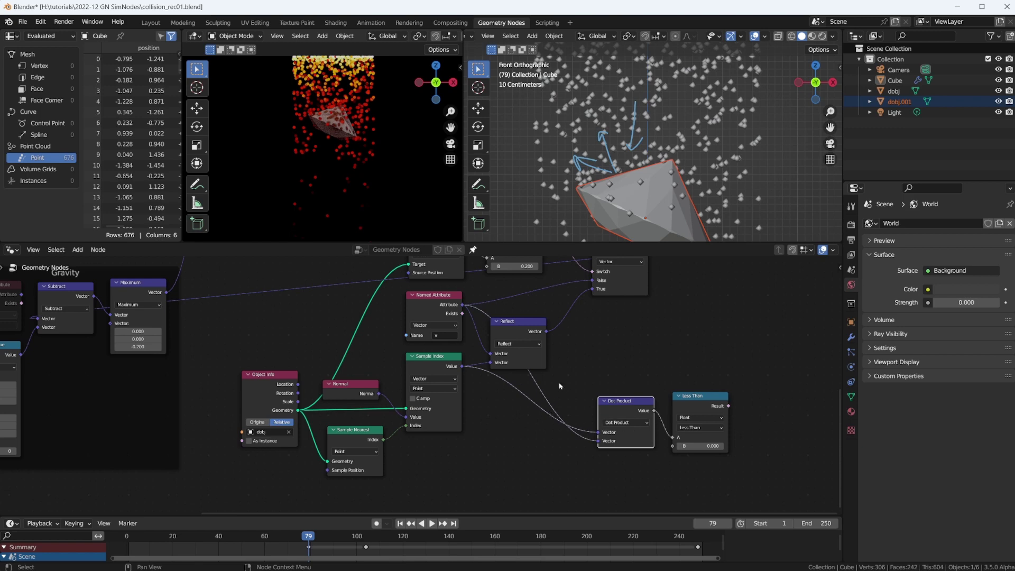
# Add a collapsed Normalize node that normalizes attribute v before the Dot Product.
pyautogui.hotkey('shift', 'a')
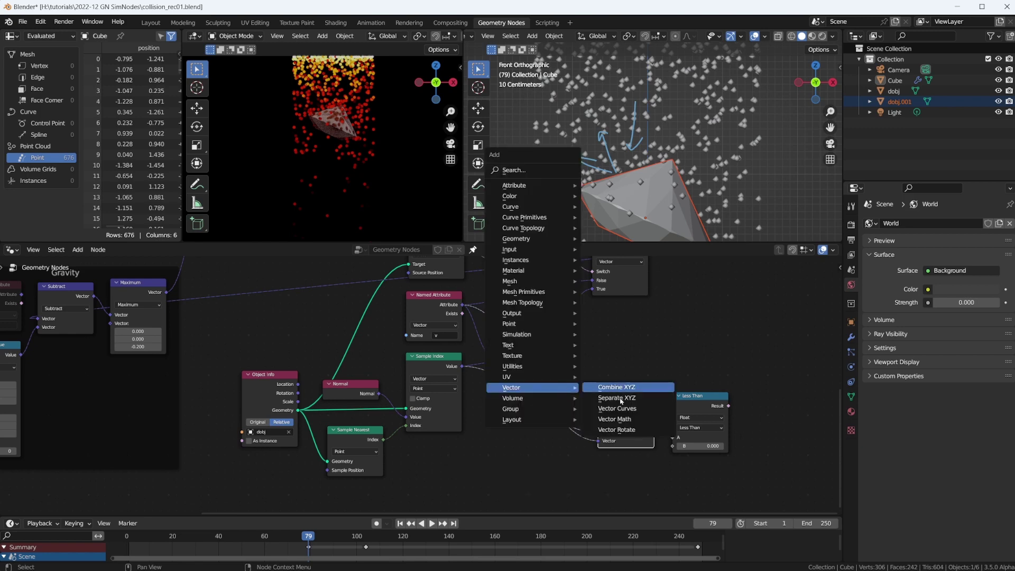
pyautogui.click(607, 415)
pyautogui.click(500, 434)
pyautogui.click(519, 458)
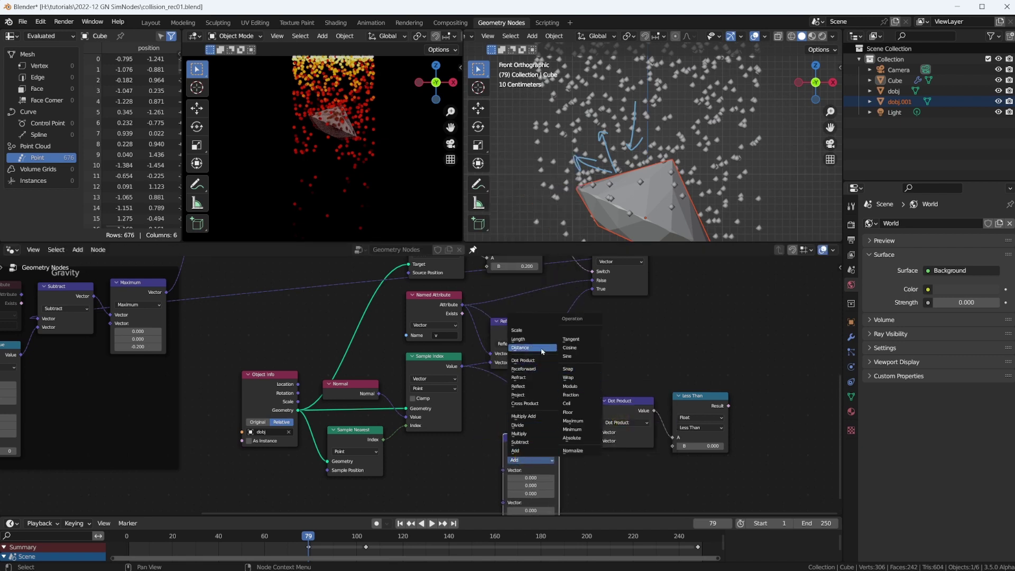
pyautogui.click(576, 450)
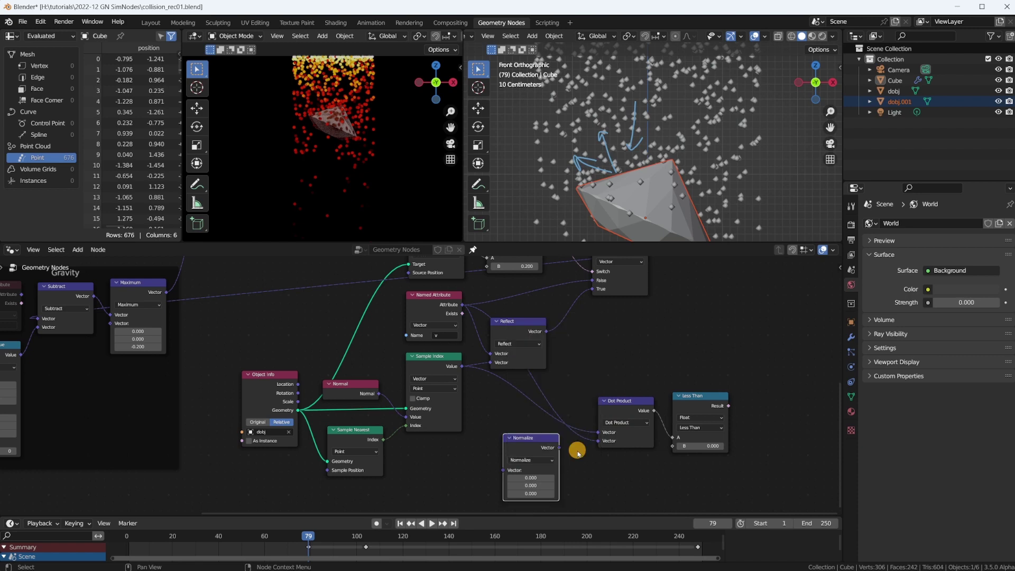
pyautogui.moveTo(504, 470); pyautogui.dragTo(462, 305)
pyautogui.moveTo(558, 448); pyautogui.dragTo(598, 432)
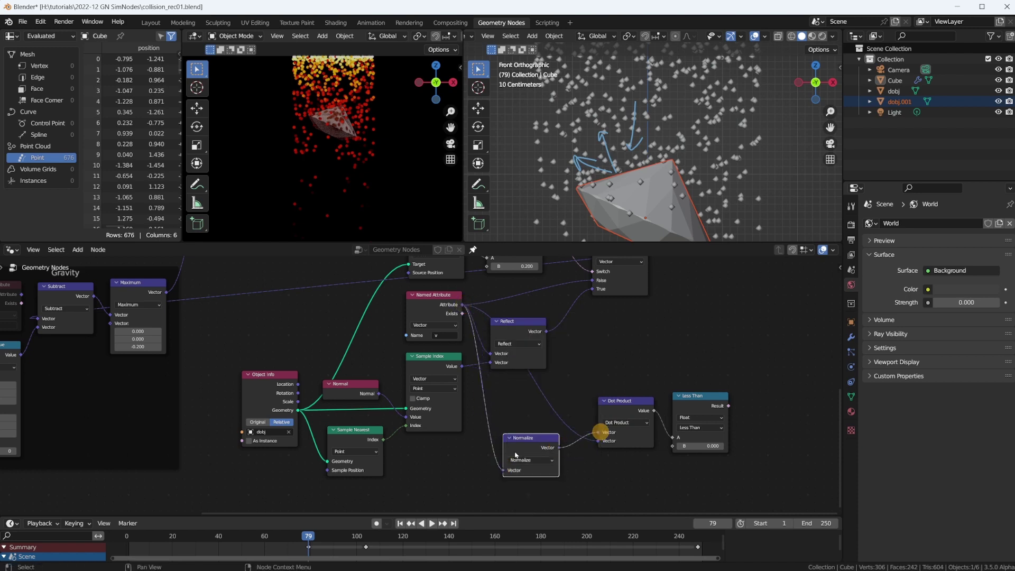
pyautogui.press('h')
pyautogui.moveTo(523, 435); pyautogui.dragTo(523, 416)
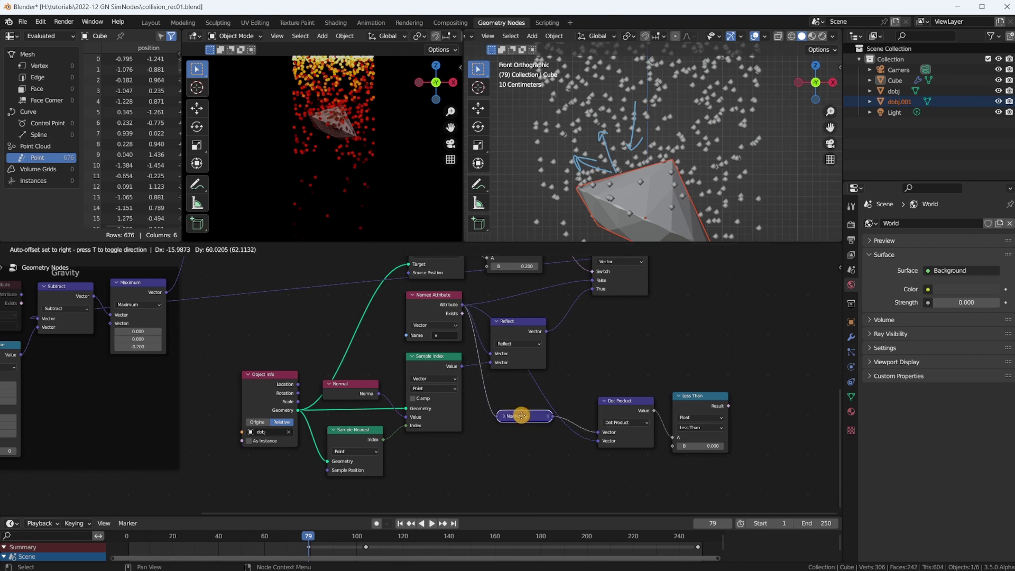
# Duplicate the Normalize node to normalize the Dot Product's other vector input.
pyautogui.hotkey('shift', 'd')
pyautogui.click(491, 469)
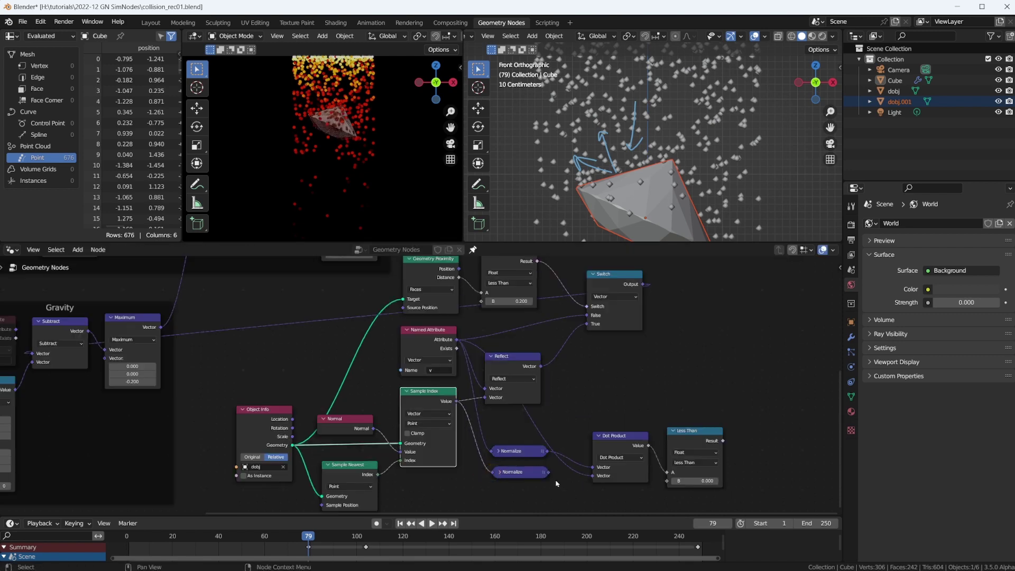
pyautogui.moveTo(549, 472); pyautogui.dragTo(593, 475)
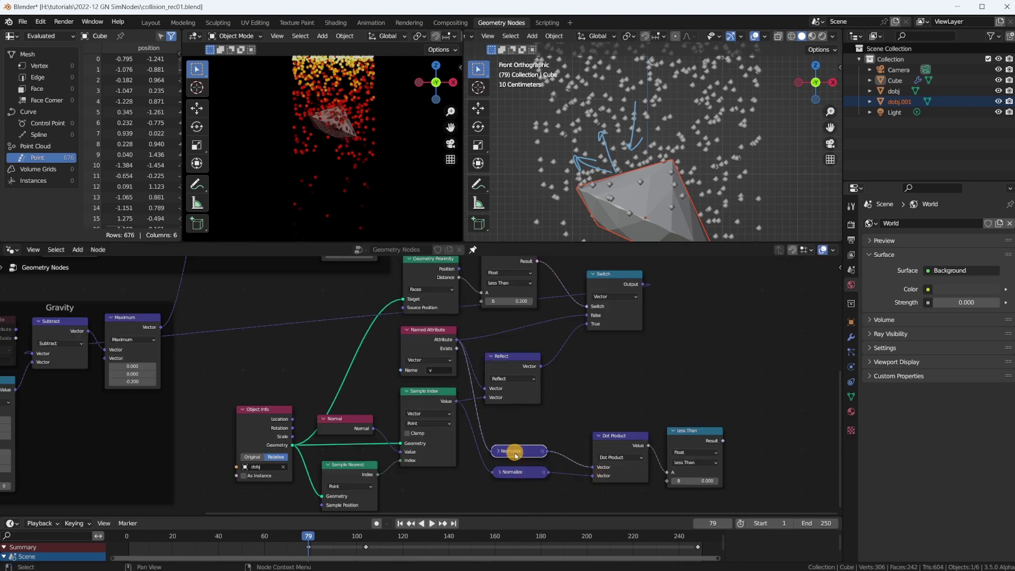
pyautogui.moveTo(513, 451); pyautogui.dragTo(516, 457)
# Shift Dot Product and Less Than left and move the Switch node further right.
pyautogui.moveTo(622, 435); pyautogui.dragTo(595, 430)
pyautogui.moveTo(692, 434); pyautogui.dragTo(662, 427)
pyautogui.moveTo(691, 365); pyautogui.dragTo(679, 390, button='middle')
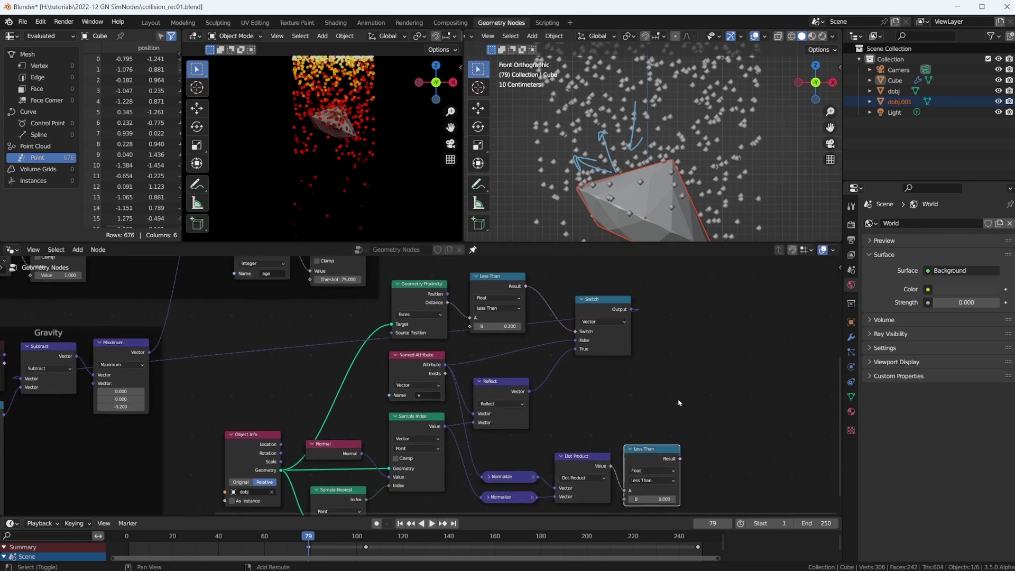
pyautogui.moveTo(608, 305); pyautogui.dragTo(671, 305)
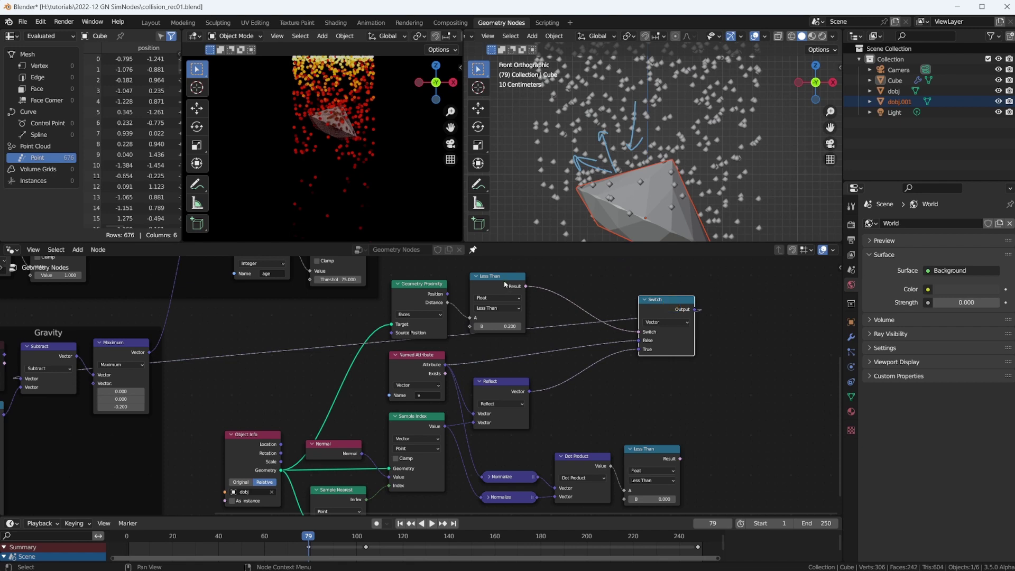
# Add a Boolean Math And node combining both Less Than results to drive the Switch.
pyautogui.hotkey('shift', 'a')
pyautogui.moveTo(713, 380)
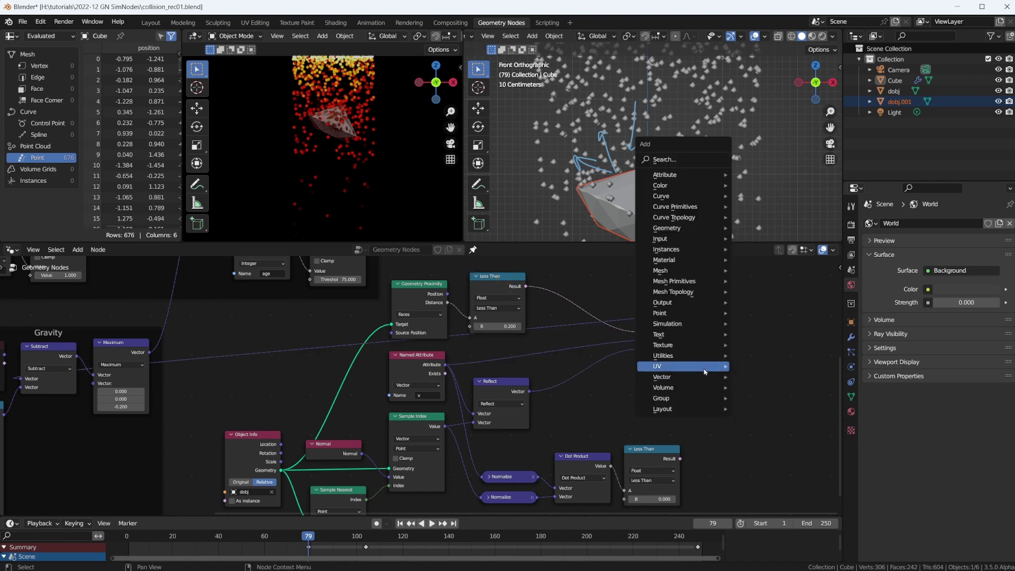
pyautogui.click(691, 354)
pyautogui.click(767, 376)
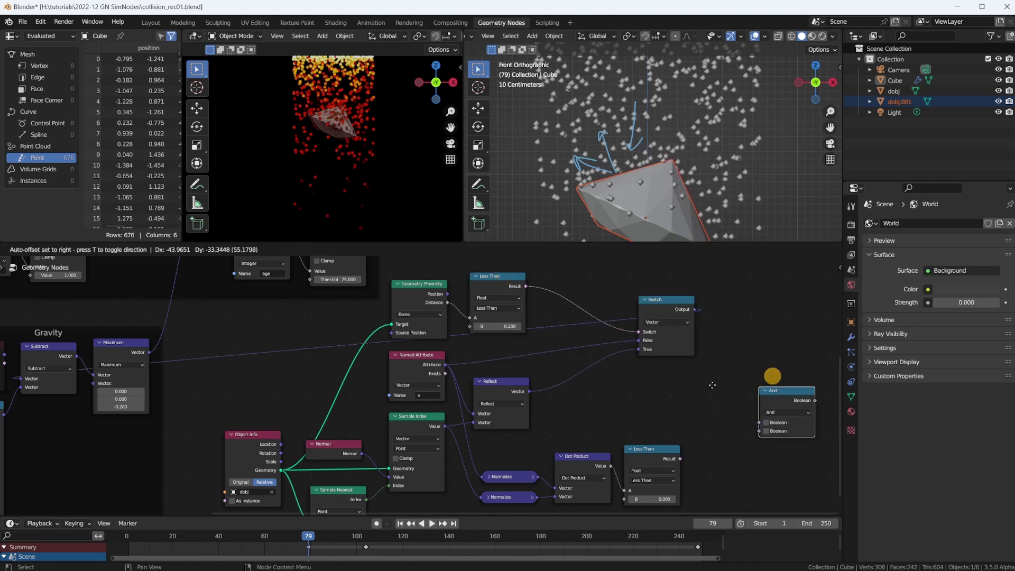
pyautogui.click(721, 382)
pyautogui.click(524, 287)
pyautogui.moveTo(525, 286); pyautogui.dragTo(720, 415)
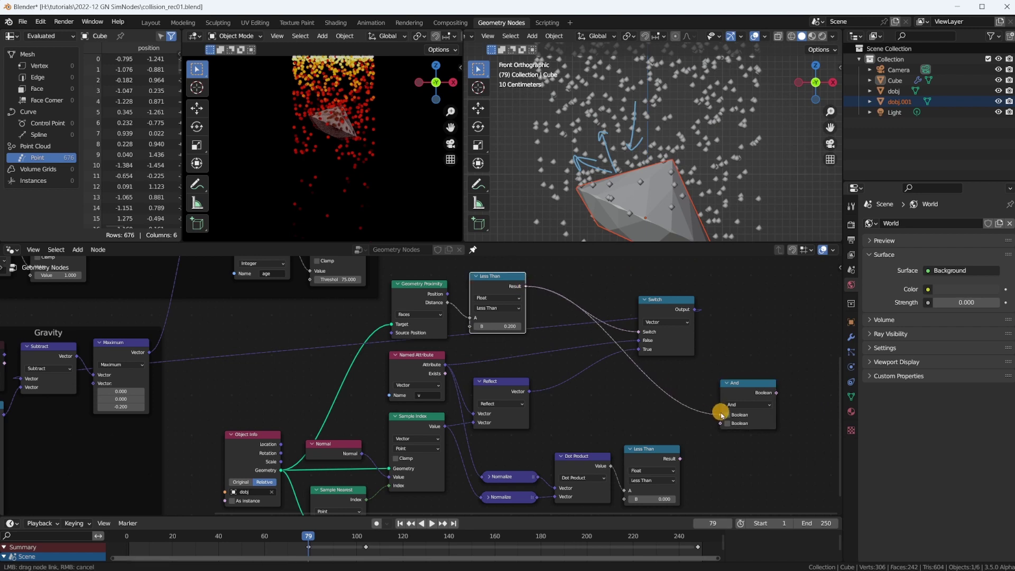
pyautogui.moveTo(680, 459); pyautogui.dragTo(720, 423)
pyautogui.moveTo(776, 393); pyautogui.dragTo(732, 331)
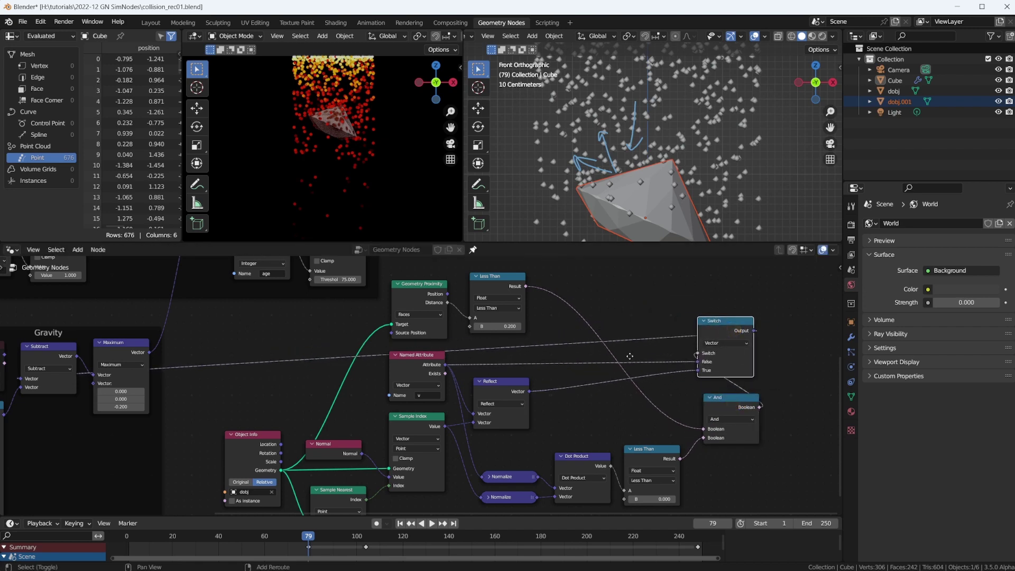
# Rewind to frame 1, save the blend file, and start the simulation.
pyautogui.keyDown('shift'); pyautogui.scroll(-1, 734, 343); pyautogui.keyUp('shift')
pyautogui.scroll(-4, 710, 165)
pyautogui.hotkey('shift', 'Left')
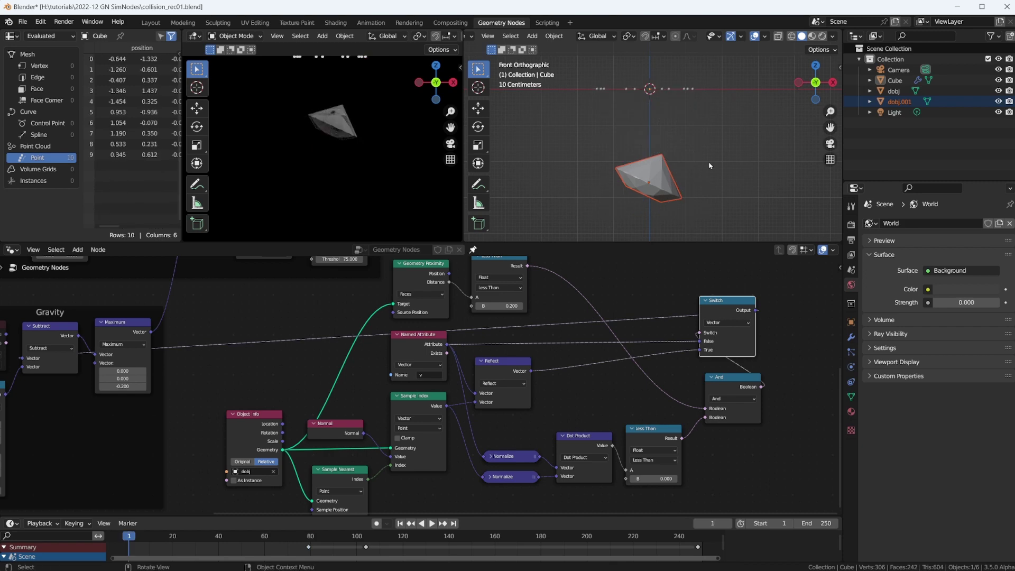
pyautogui.hotkey('ctrl', 's')
pyautogui.press('space')
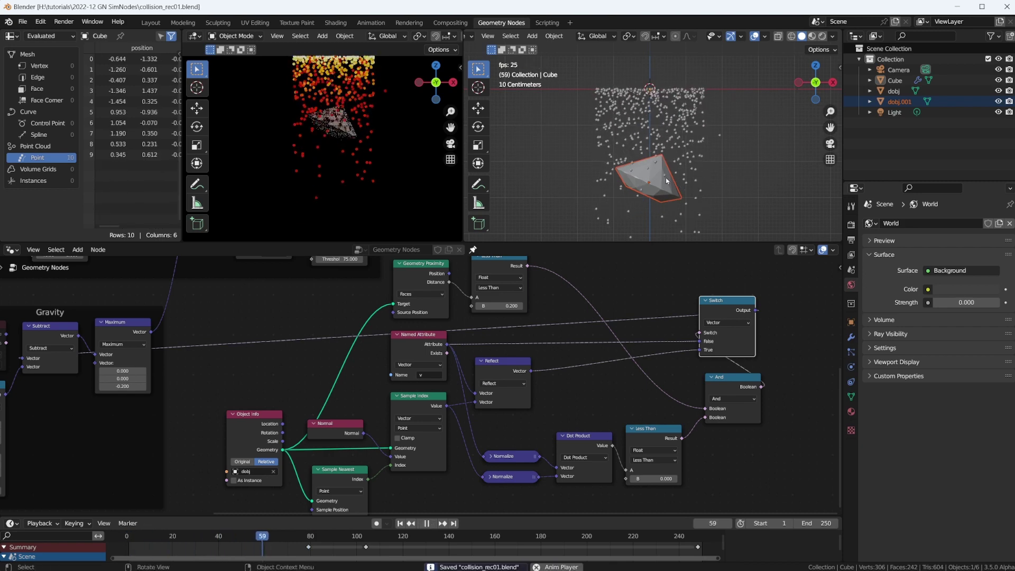
# Watch the simulation in top view, then stop playback and select the Gravity Maximum node.
pyautogui.scroll(5, 657, 177)
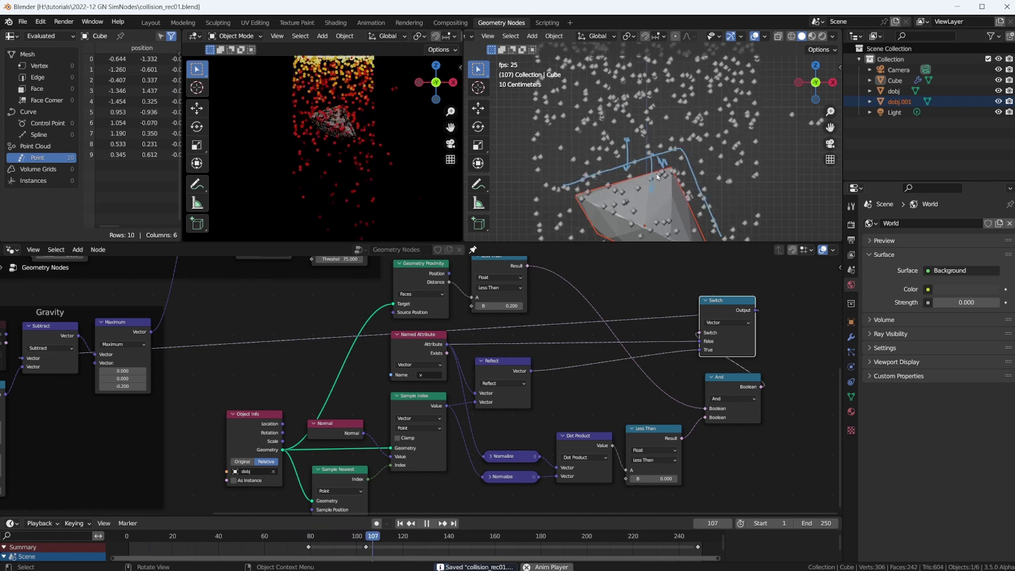
pyautogui.scroll(-5, 693, 183)
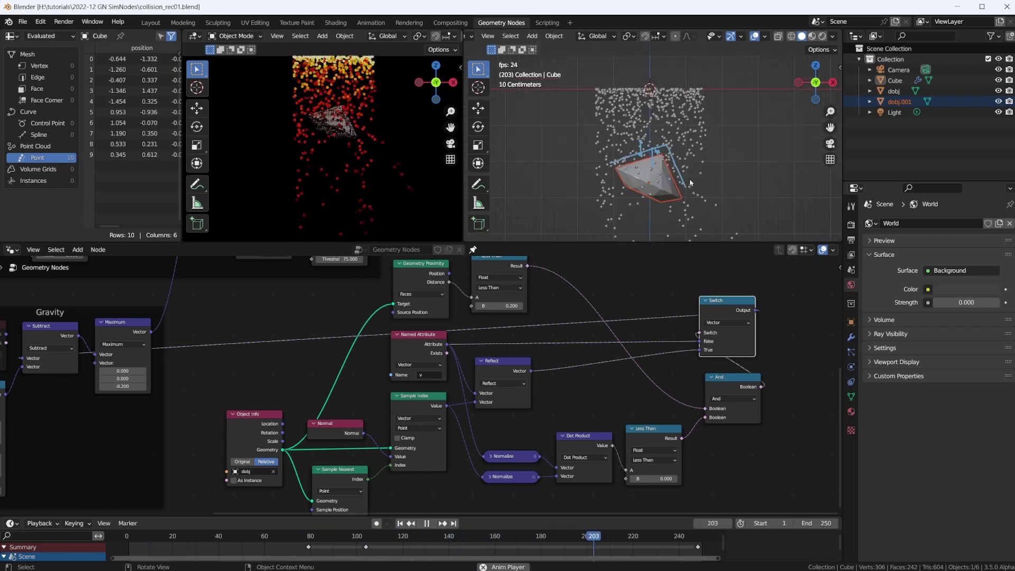
pyautogui.scroll(1, 623, 168)
pyautogui.scroll(2, 624, 168)
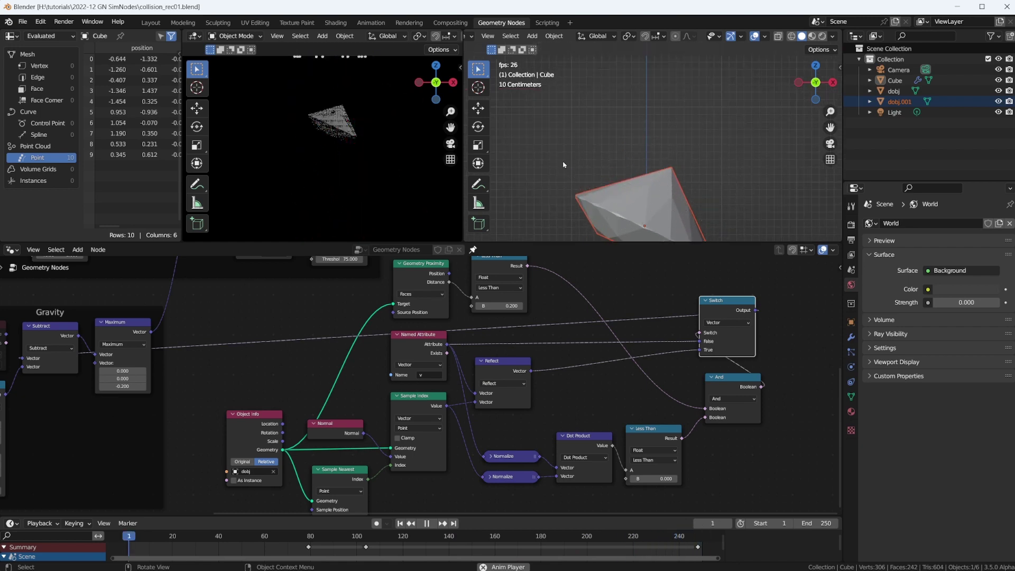
pyautogui.scroll(-3, 627, 168)
pyautogui.press('KP_7')
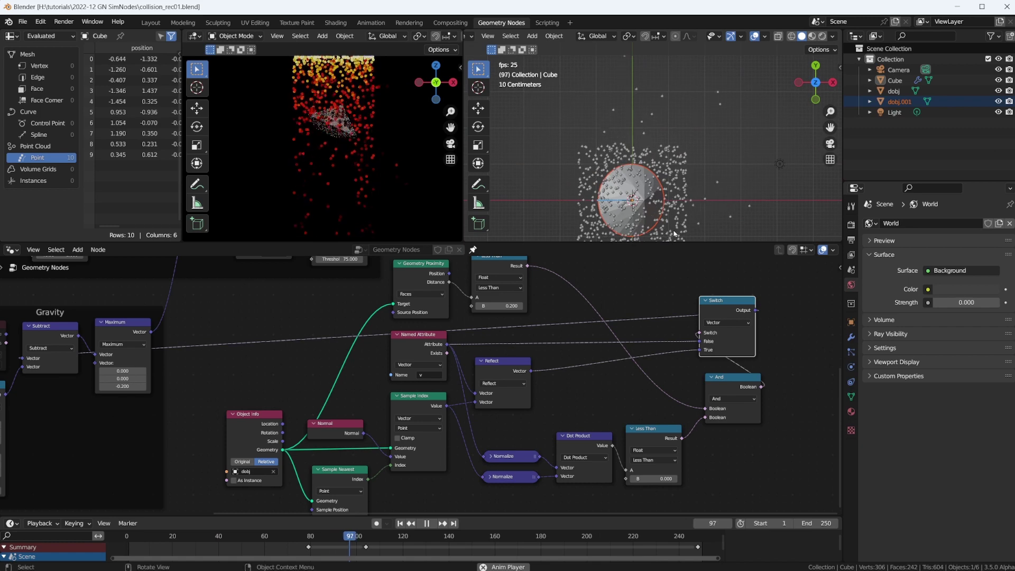
pyautogui.scroll(-3, 687, 172)
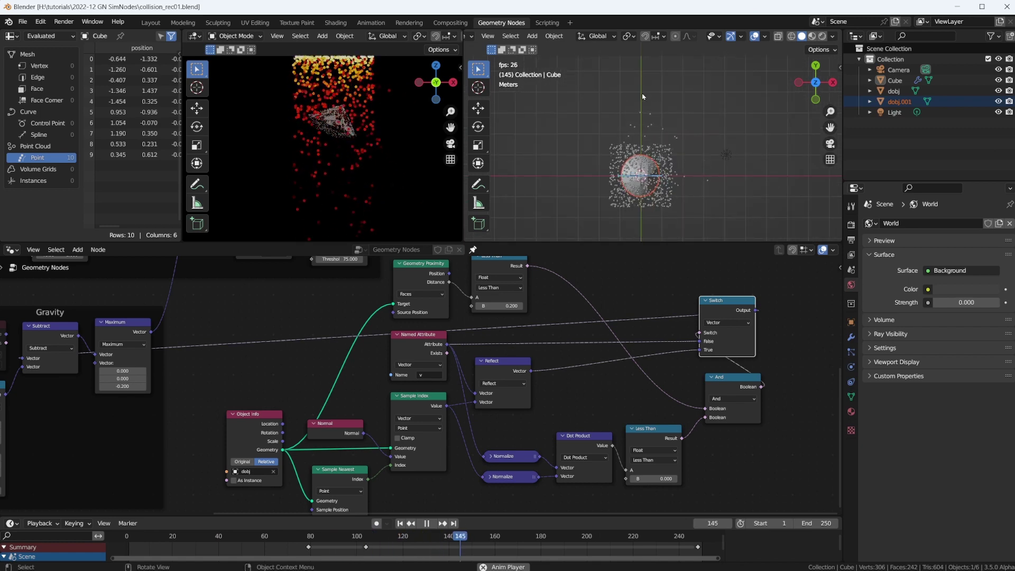
pyautogui.scroll(4, 642, 169)
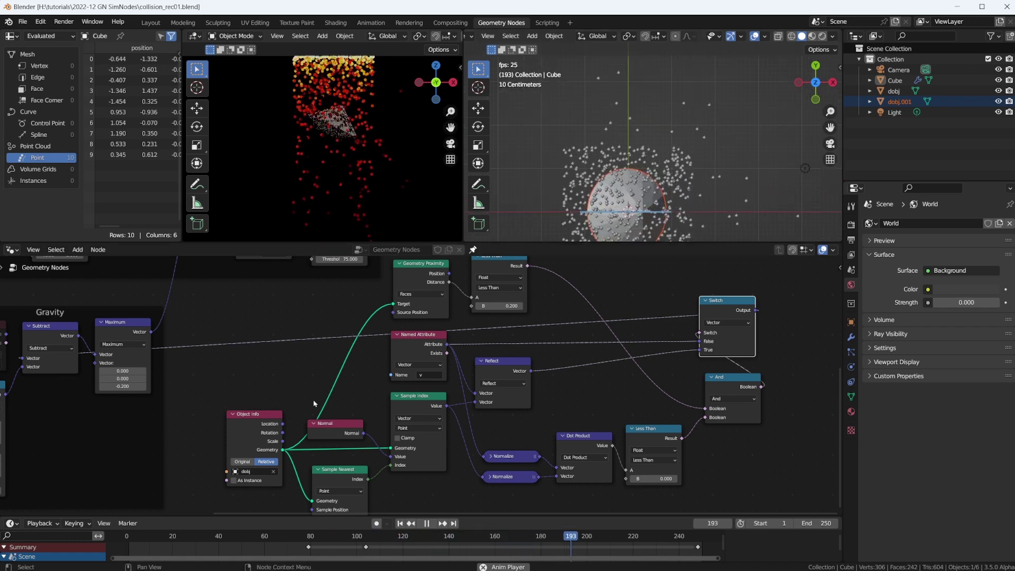
pyautogui.scroll(-3, 260, 363)
pyautogui.moveTo(261, 362); pyautogui.dragTo(373, 350, button='middle')
pyautogui.scroll(3, 422, 346)
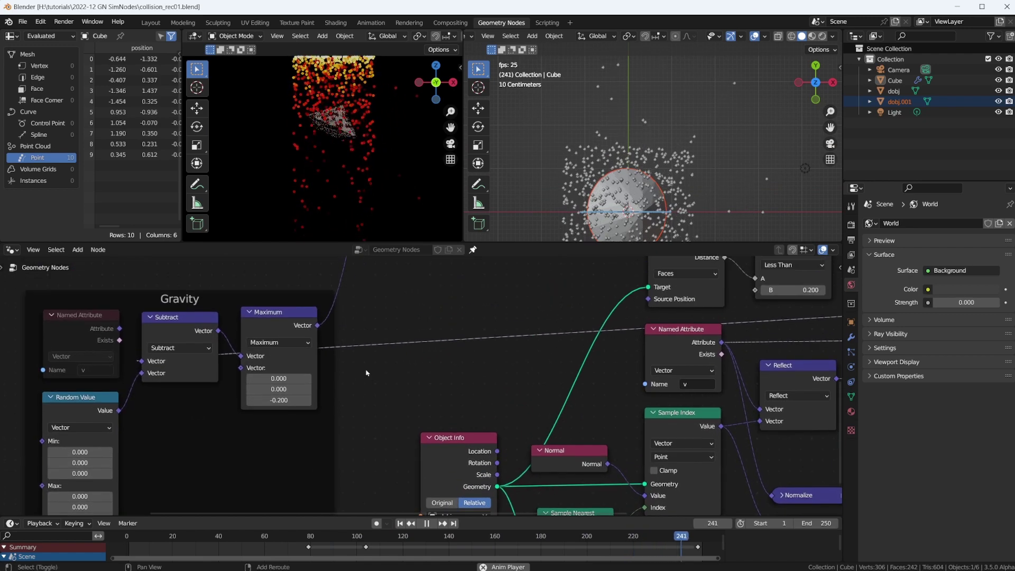
pyautogui.press('space')
pyautogui.click(271, 315)
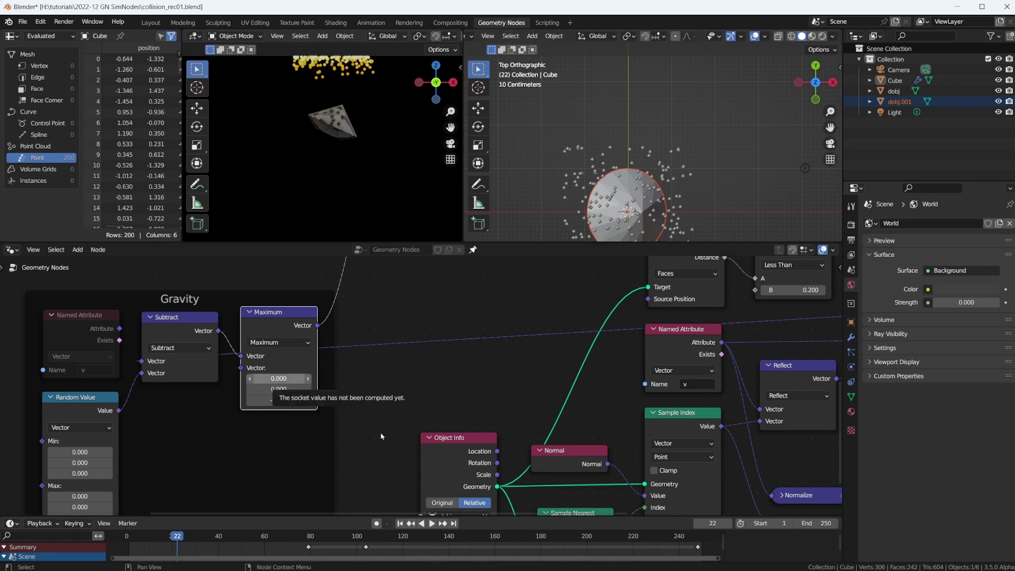
# Set the Maximum node's X and Y to -9999999.
pyautogui.moveTo(278, 379); pyautogui.dragTo(279, 389)
pyautogui.write('-99')
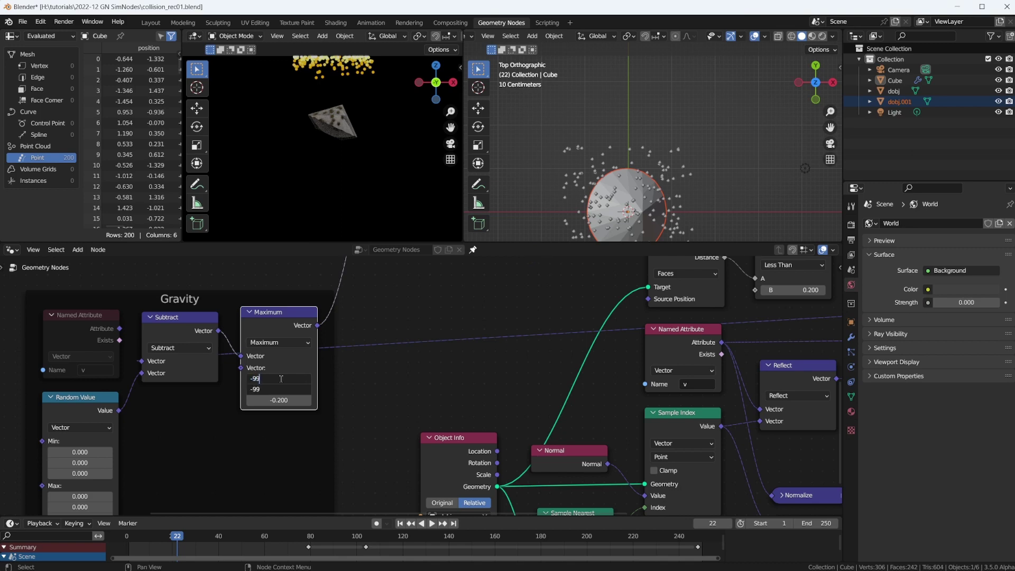
pyautogui.write('999999')
pyautogui.press('Return')
# Rewind to the first frame and replay the simulation.
pyautogui.scroll(-3, 329, 303)
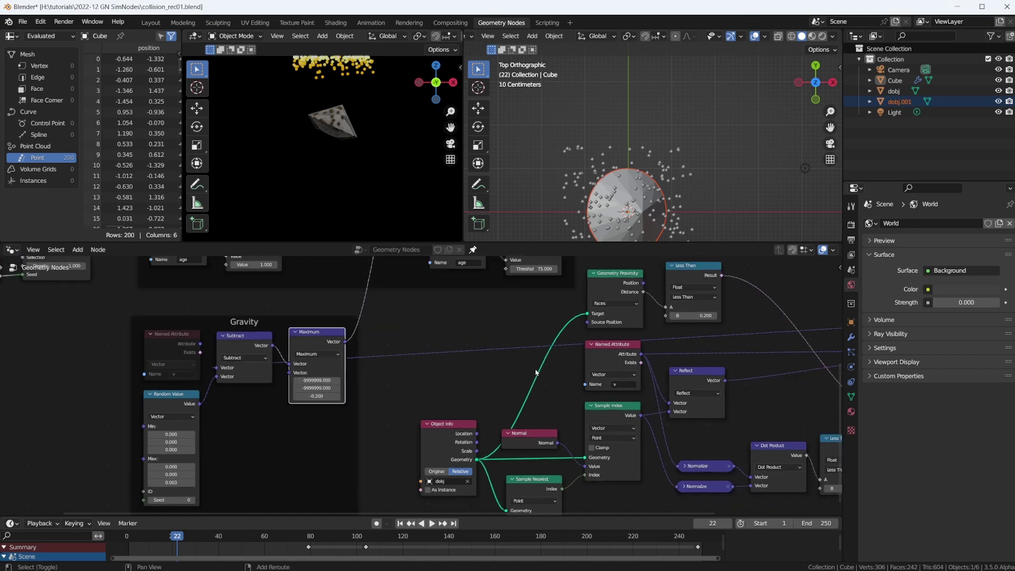
pyautogui.scroll(-1, 530, 354)
pyautogui.hotkey('shift', 'Left')
pyautogui.press('space')
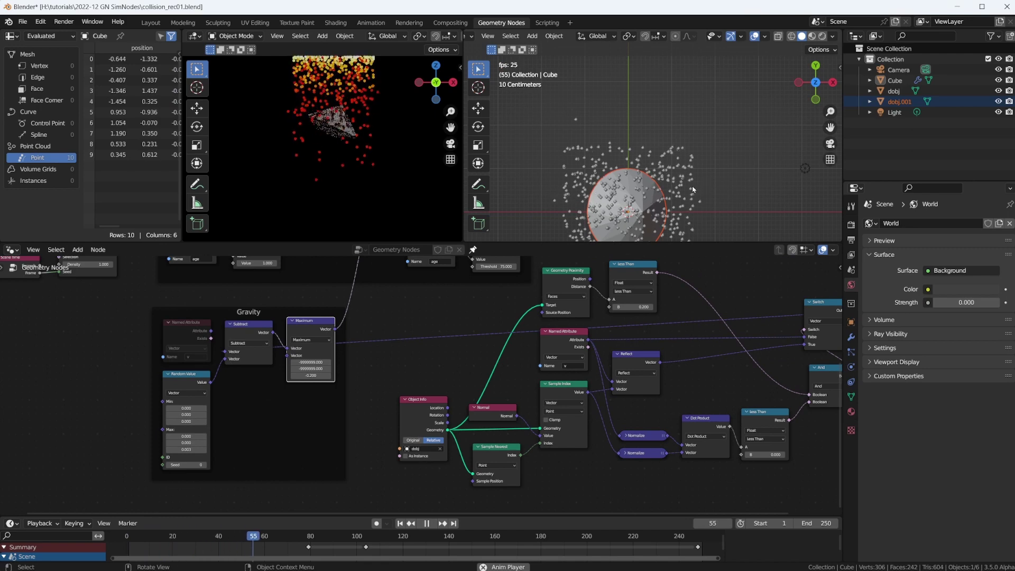
pyautogui.moveTo(682, 197); pyautogui.dragTo(679, 163, button='middle')
pyautogui.scroll(-4, 679, 163)
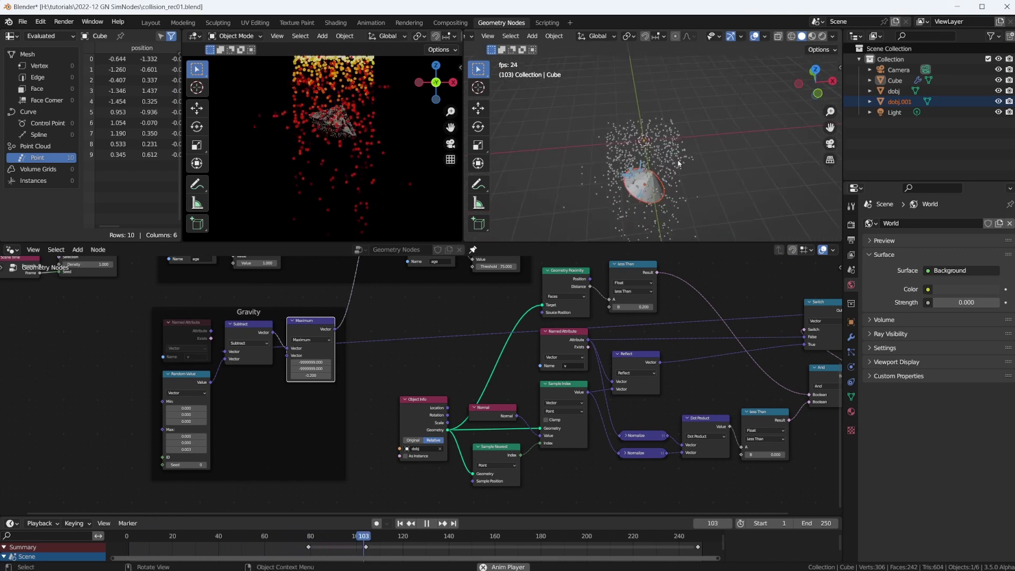
pyautogui.scroll(3, 679, 163)
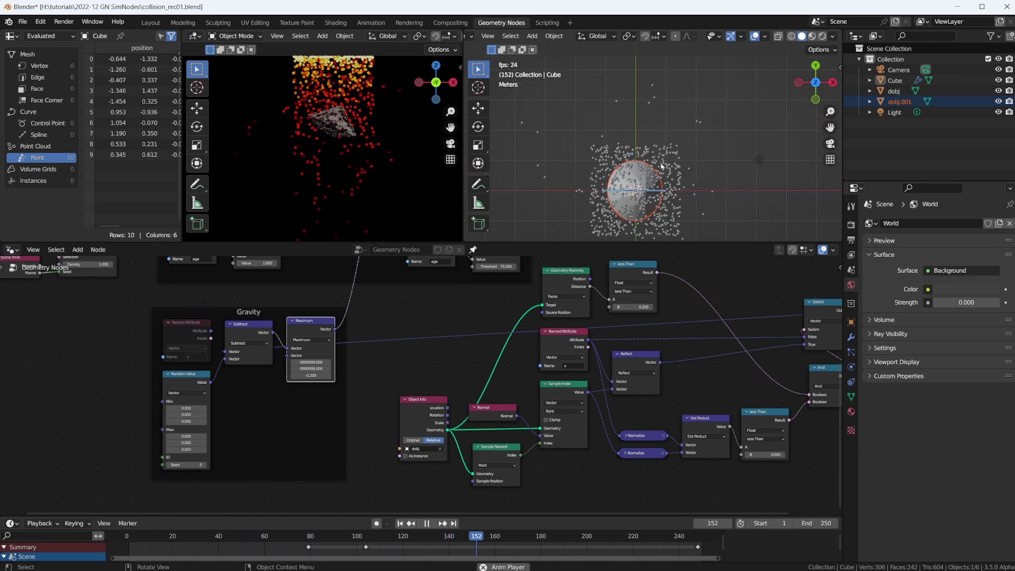
pyautogui.press('KP_7')
pyautogui.press('KP_1')
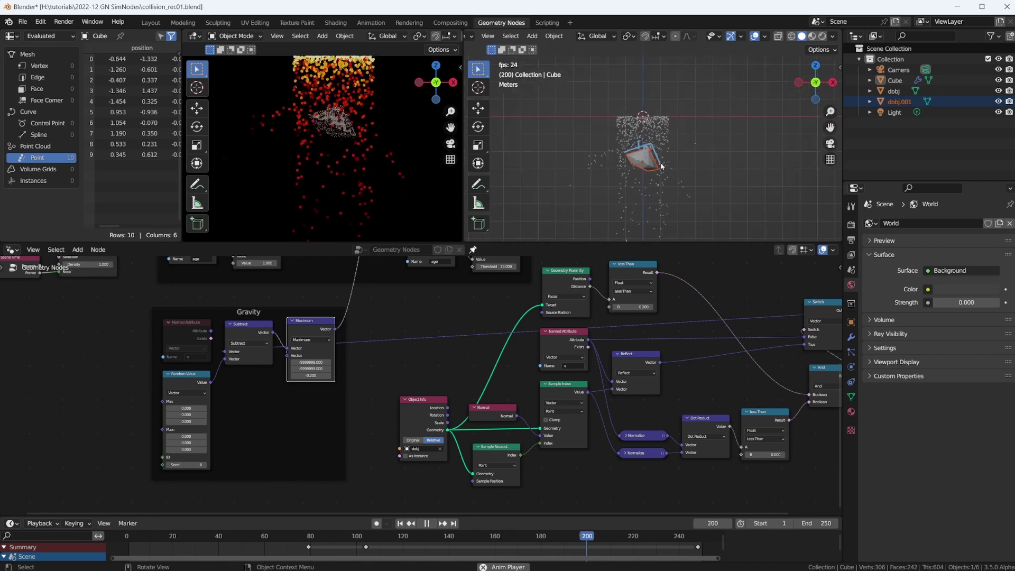
pyautogui.scroll(5, 653, 149)
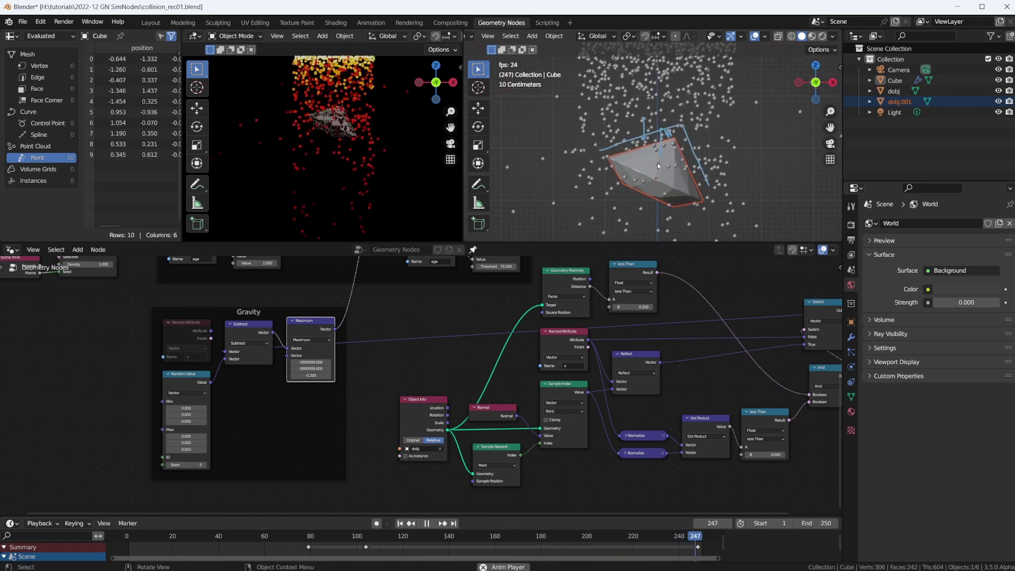
pyautogui.press('space')
pyautogui.press('space')
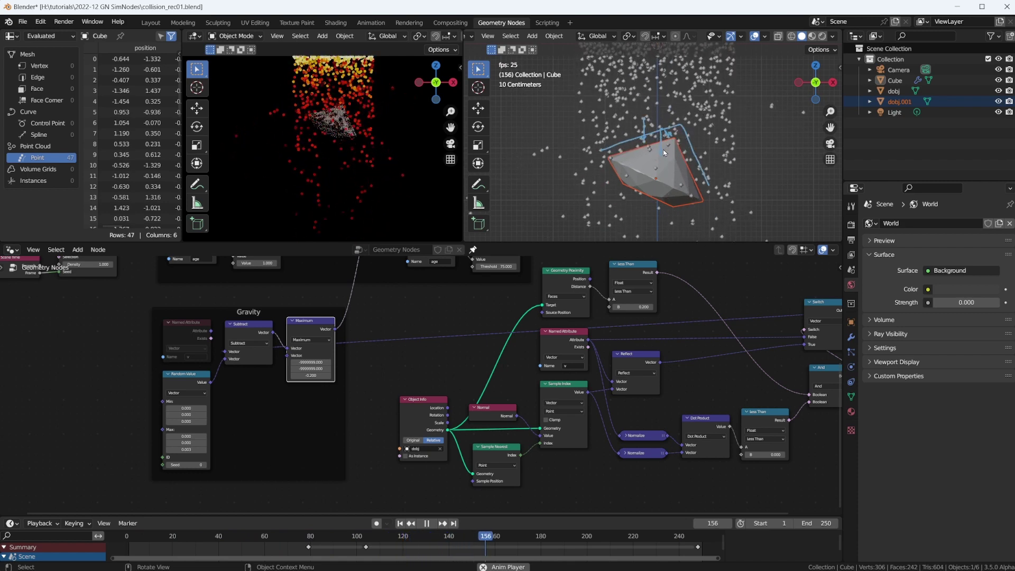
pyautogui.press('space')
pyautogui.moveTo(645, 362); pyautogui.dragTo(547, 354, button='middle')
pyautogui.moveTo(745, 355); pyautogui.dragTo(638, 351, button='middle')
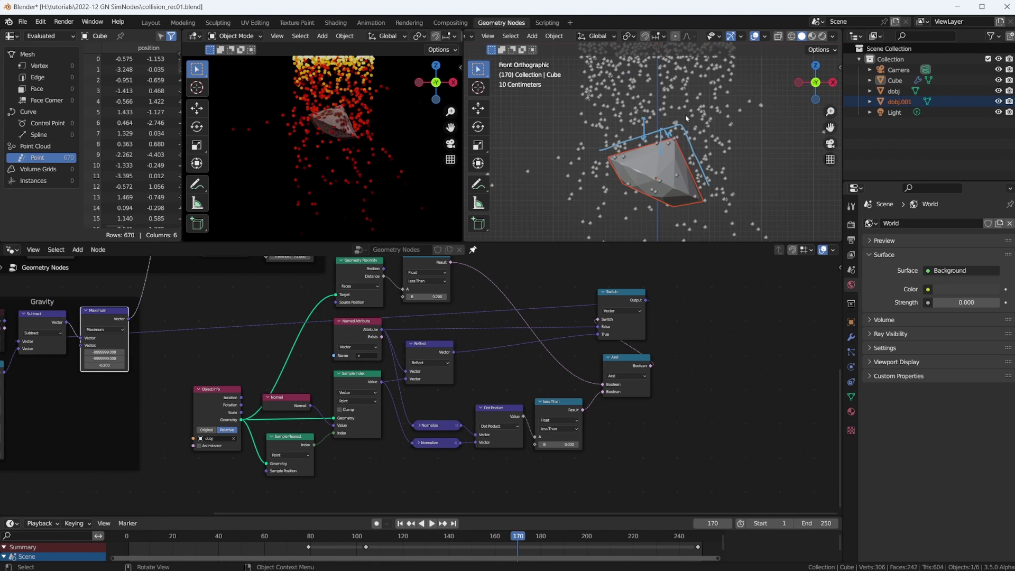
pyautogui.press('space')
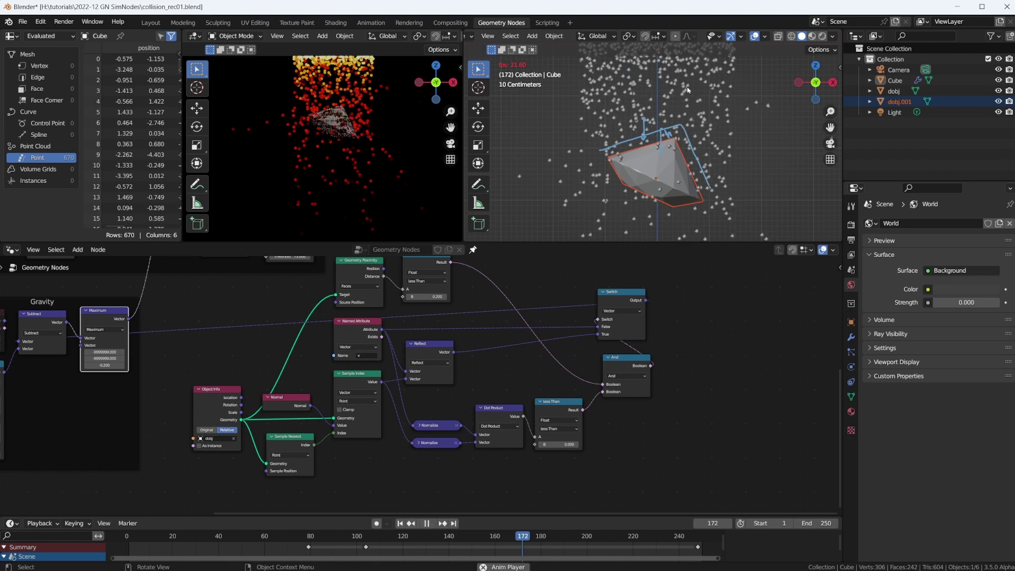
pyautogui.scroll(4, 642, 122)
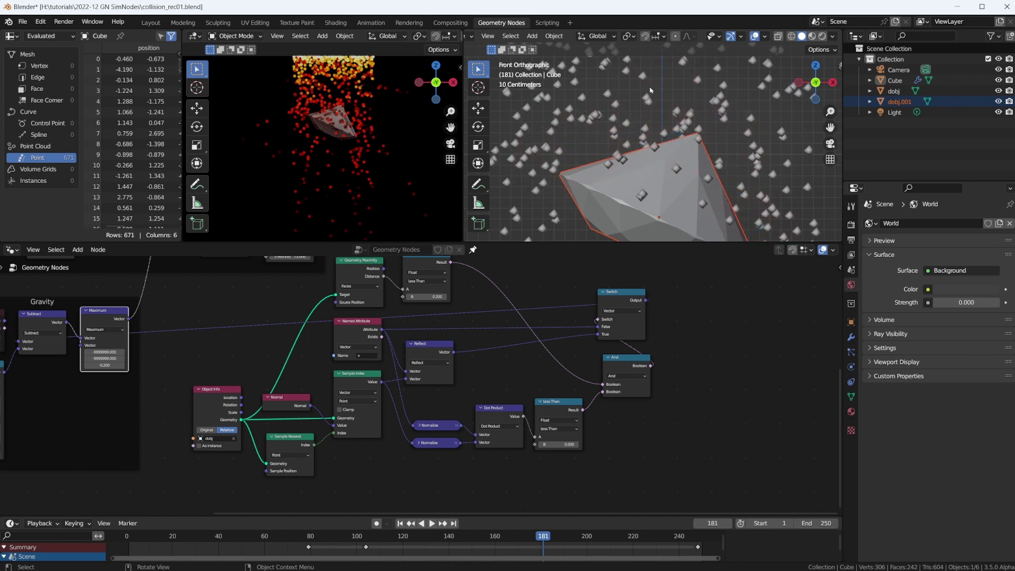
# Insert a Vector Math Scale node with factor 0.5 after the Reflect node.
pyautogui.scroll(4, 547, 413)
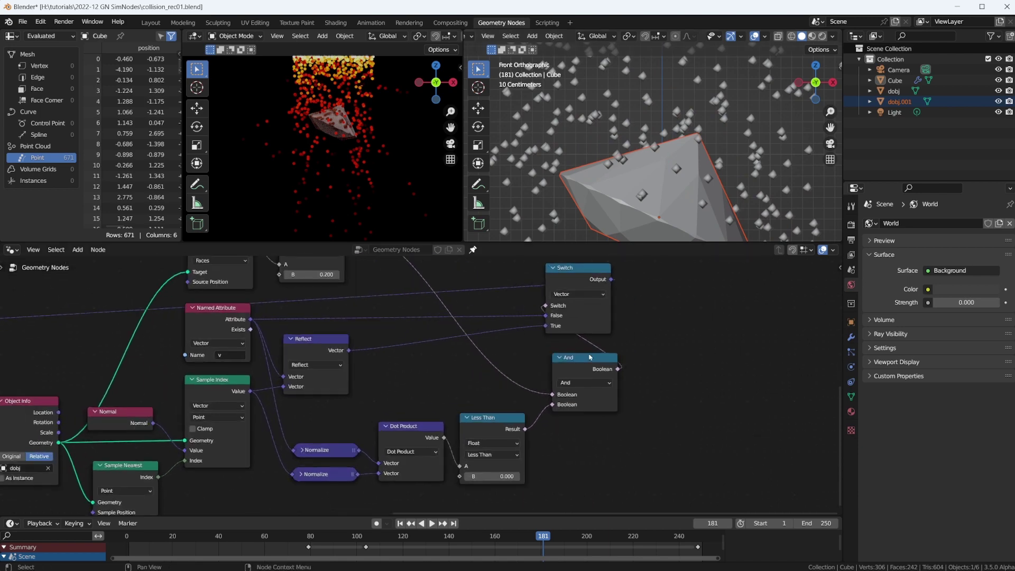
pyautogui.moveTo(588, 358)
pyautogui.mouseDown()
pyautogui.moveTo(612, 357)
pyautogui.moveTo(584, 367)
pyautogui.mouseUp()
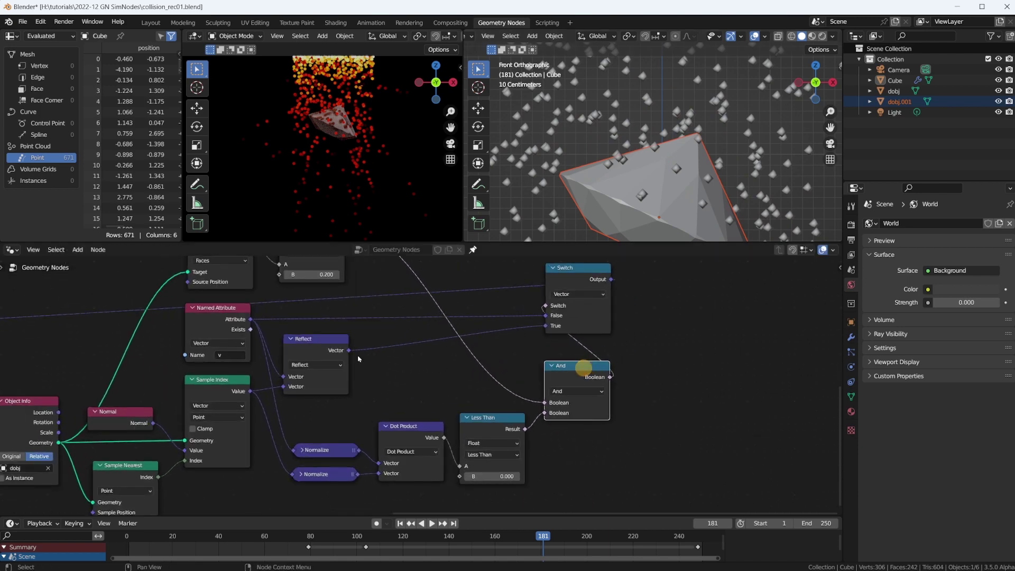
pyautogui.moveTo(331, 343); pyautogui.dragTo(335, 345)
pyautogui.hotkey('shift', 'a')
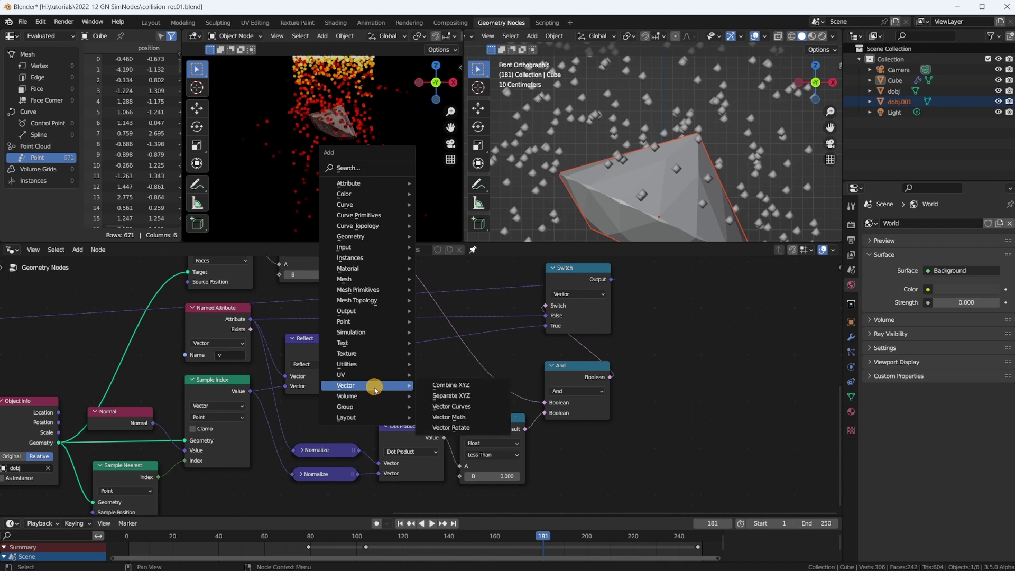
pyautogui.moveTo(370, 386)
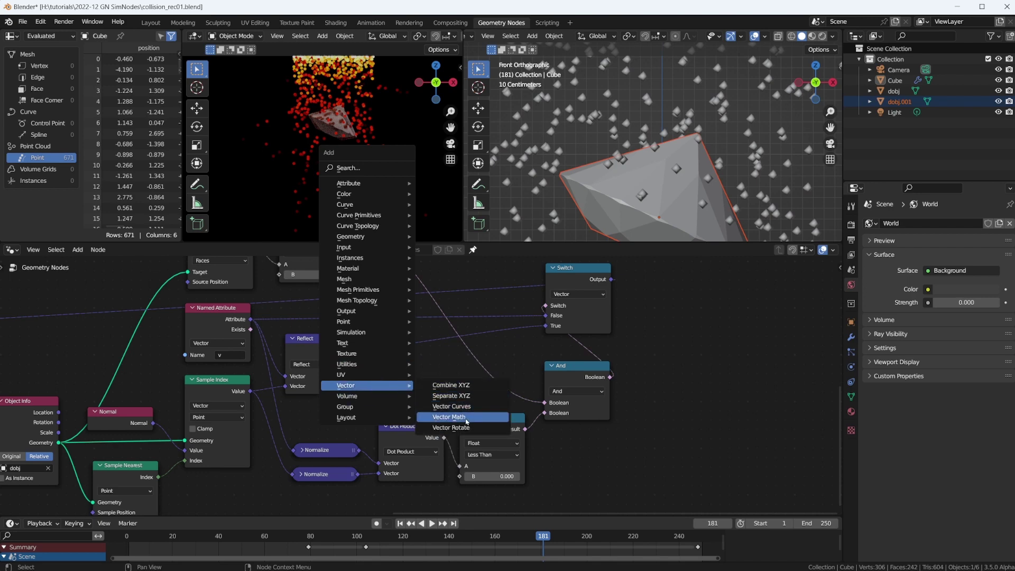
pyautogui.click(460, 415)
pyautogui.click(392, 324)
pyautogui.click(430, 360)
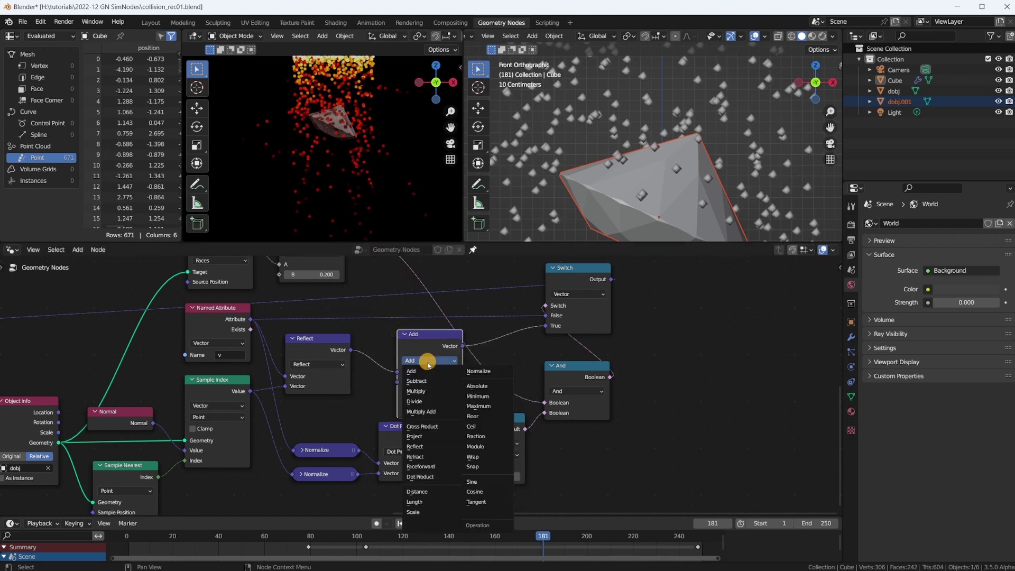
pyautogui.click(422, 507)
pyautogui.click(422, 511)
pyautogui.click(431, 382)
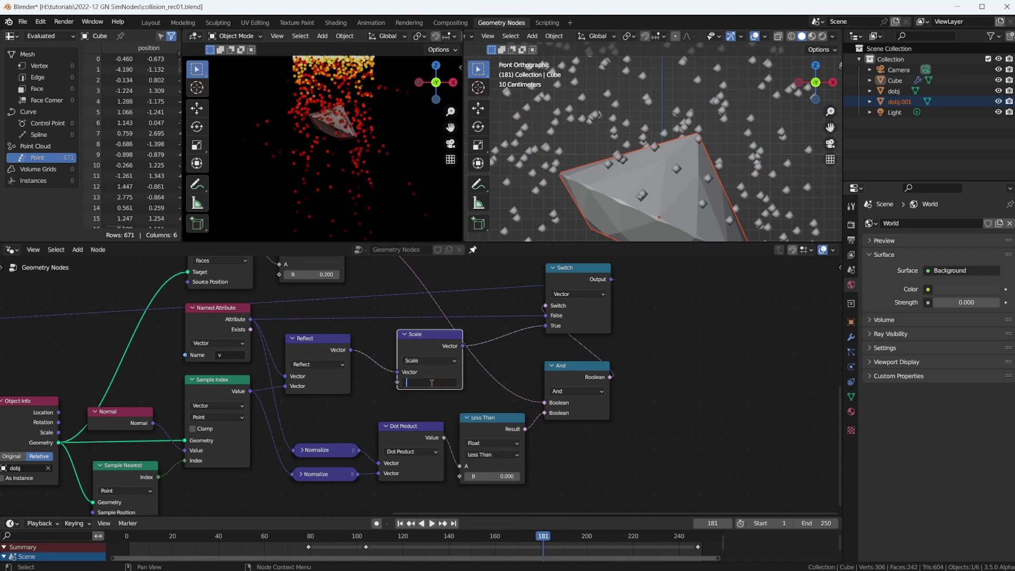
pyautogui.write('0.5')
pyautogui.press('Return')
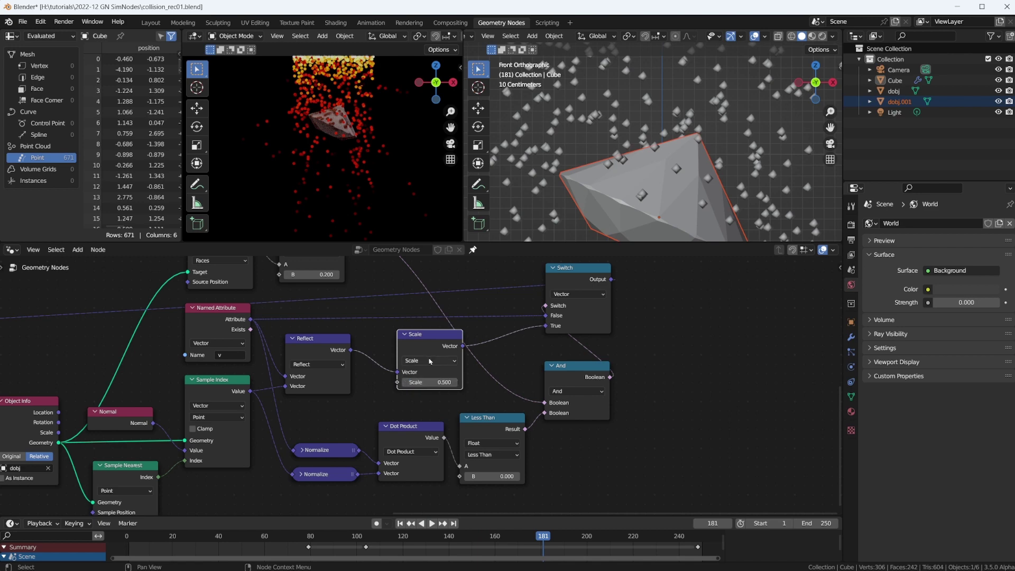
pyautogui.moveTo(421, 333); pyautogui.dragTo(425, 340)
# Rewind to the first frame and replay the simulation.
pyautogui.scroll(-4, 700, 147)
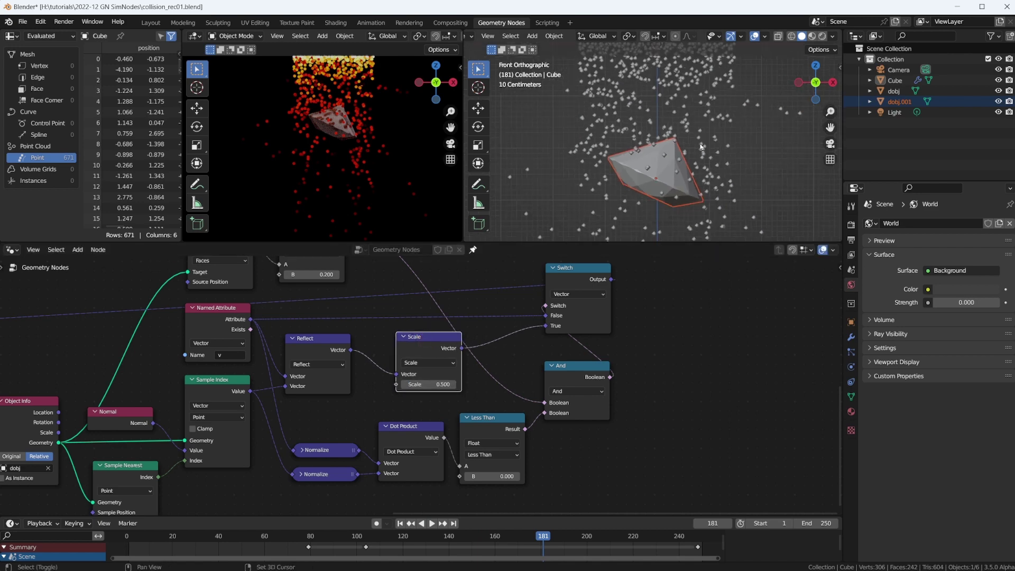
pyautogui.hotkey('shift', 'Left')
pyautogui.press('space')
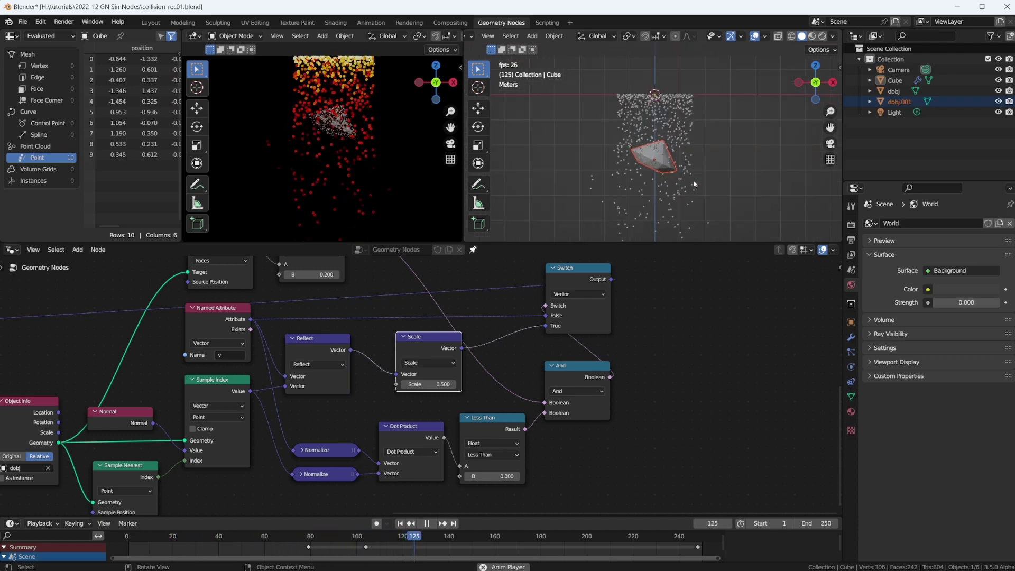
# Sketch a particle's incoming path over the diamond with an annotation stroke.
pyautogui.scroll(3, 694, 184)
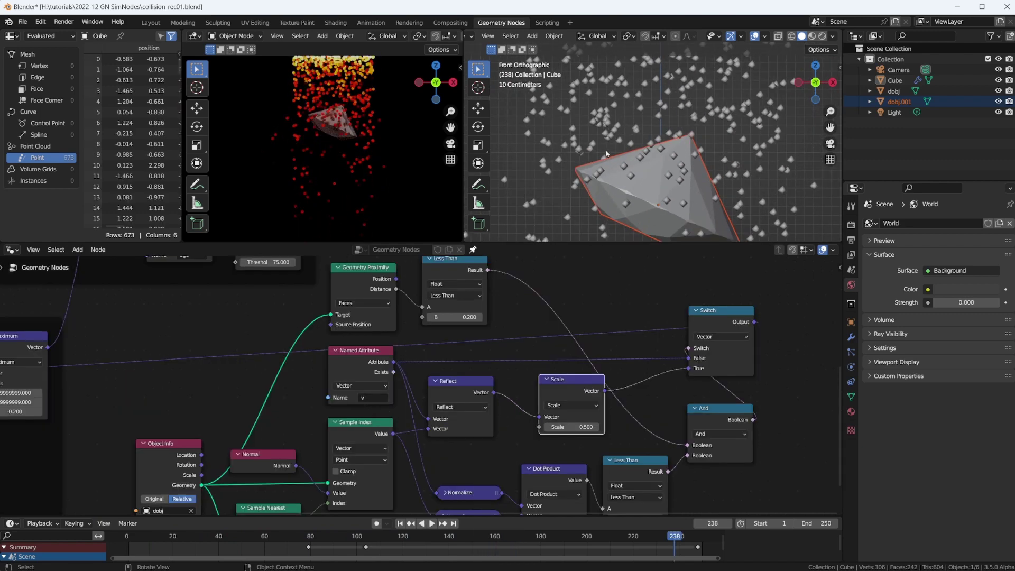
pyautogui.moveTo(571, 155)
pyautogui.mouseDown()
pyautogui.moveTo(706, 111)
pyautogui.moveTo(745, 192)
pyautogui.mouseUp()
pyautogui.scroll(4, 628, 131)
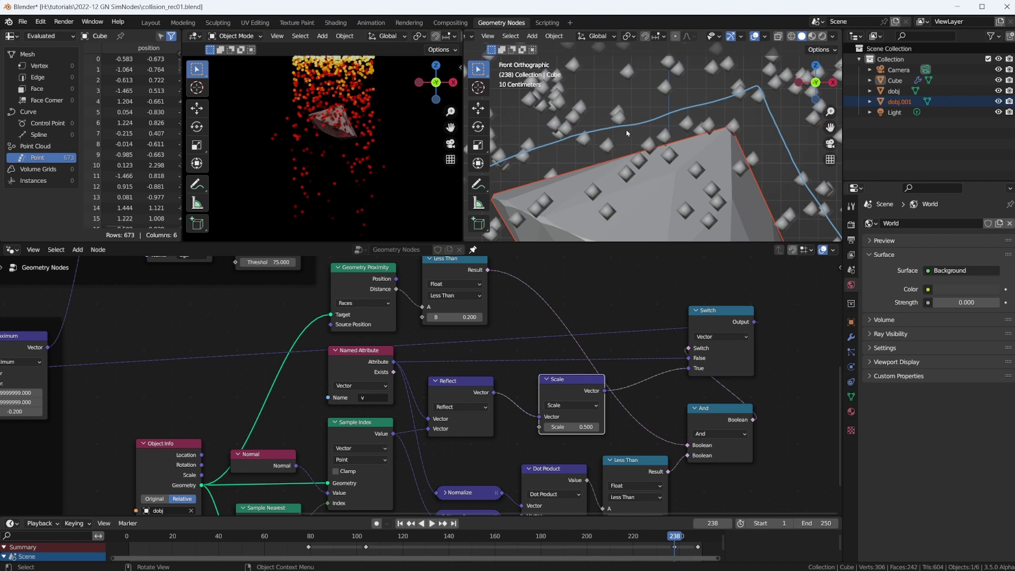
# Draw a second stroke showing the bounce direction off the diamond face, then recentre the diamond.
pyautogui.scroll(-4, 637, 103)
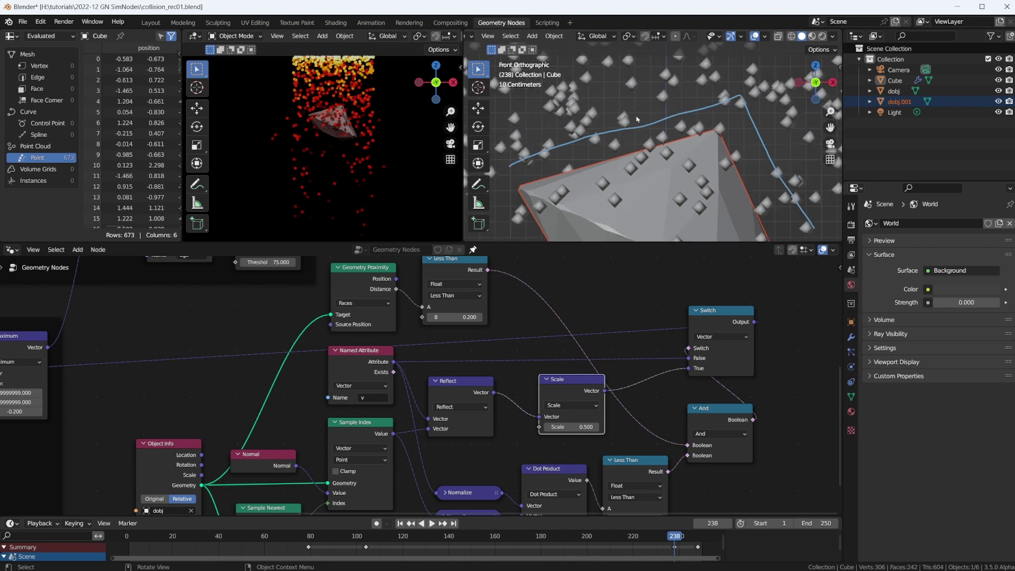
pyautogui.scroll(2, 625, 141)
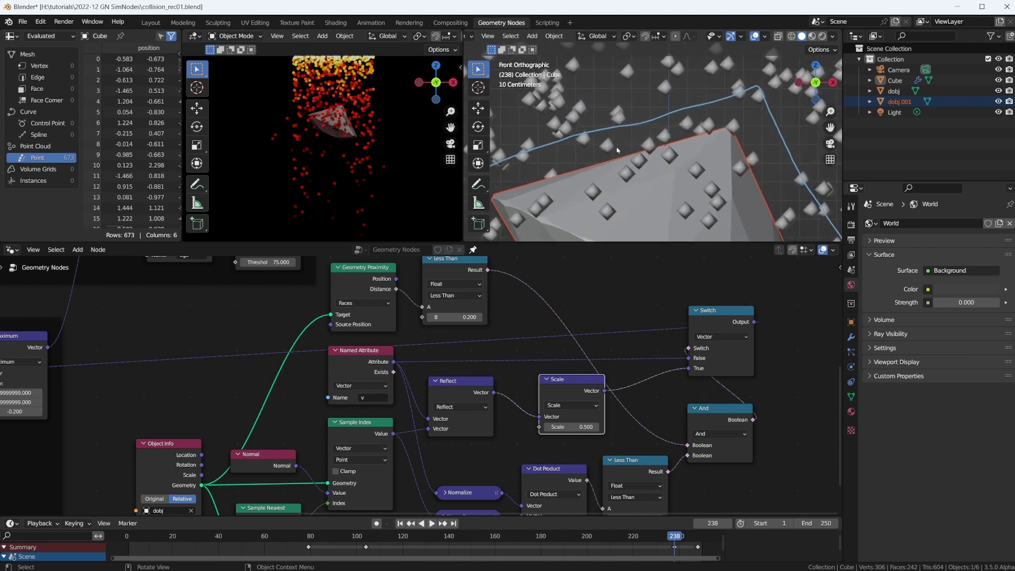
pyautogui.click(641, 104)
pyautogui.moveTo(641, 105); pyautogui.dragTo(635, 189)
pyautogui.scroll(-4, 640, 181)
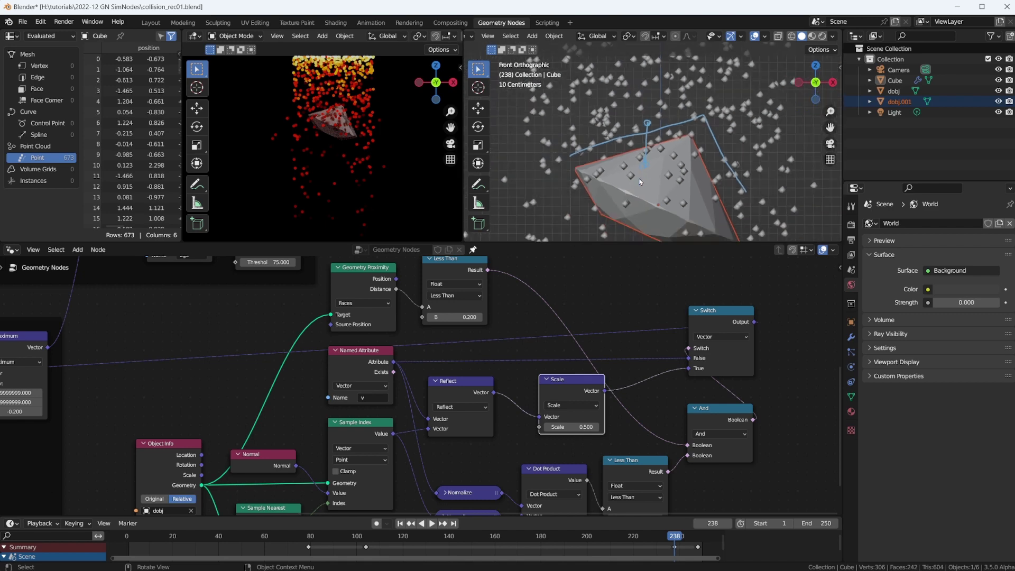
pyautogui.keyDown('shift'); pyautogui.moveTo(634, 122); pyautogui.dragTo(640, 168, button='middle'); pyautogui.keyUp('shift')
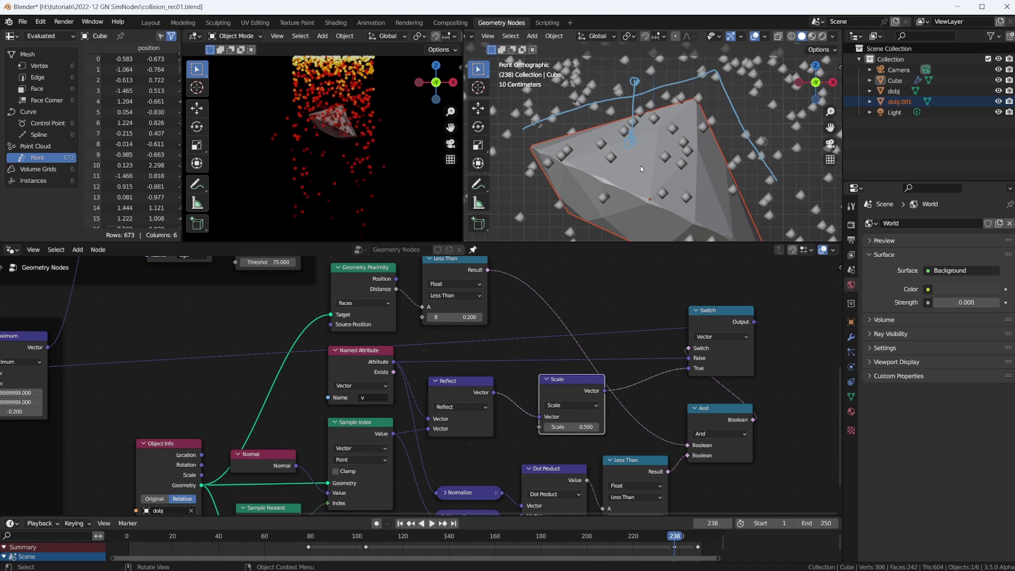
pyautogui.scroll(-4, 522, 401)
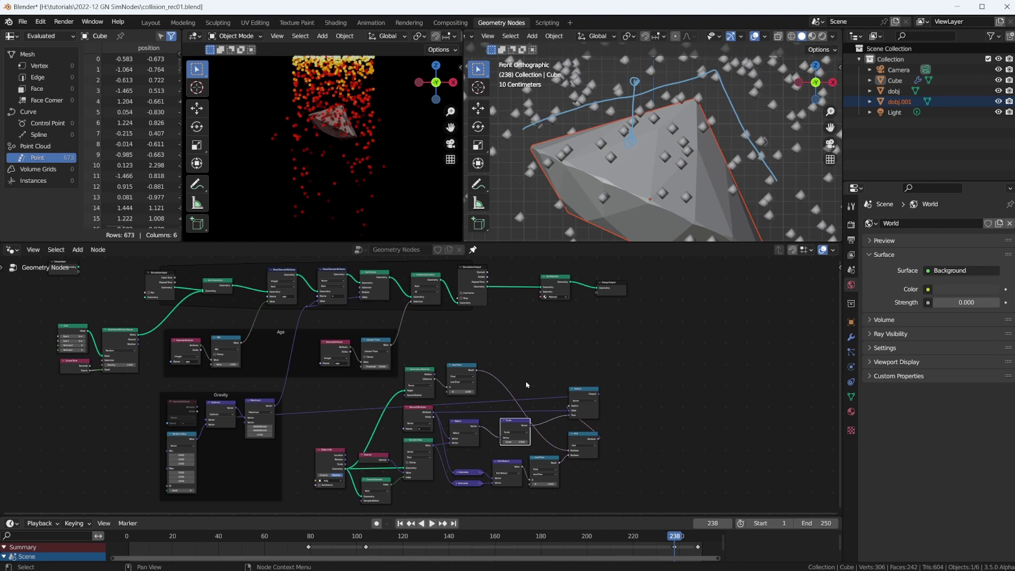
pyautogui.scroll(3, 527, 384)
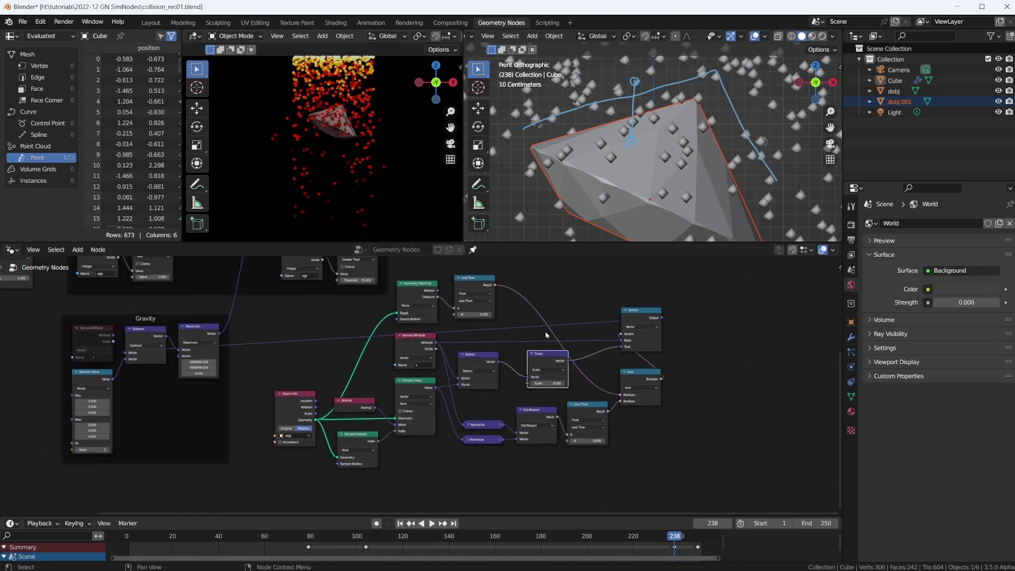
pyautogui.scroll(-1, 546, 335)
# Maximize the node editor and join all the collision nodes in a new frame.
pyautogui.hotkey('ctrl', 'space')
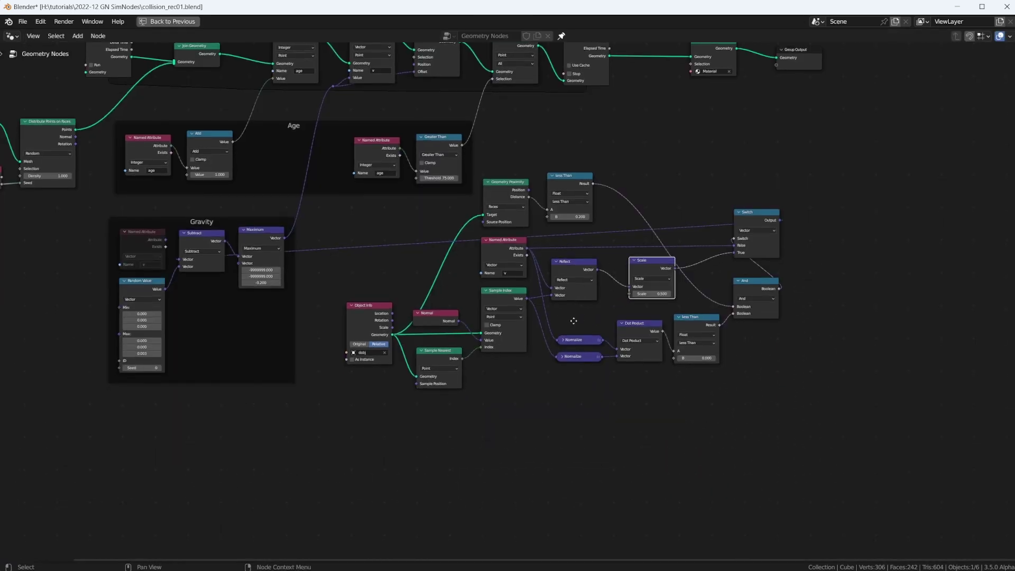
pyautogui.moveTo(553, 346); pyautogui.dragTo(575, 279, button='middle')
pyautogui.moveTo(405, 273); pyautogui.dragTo(920, 502)
pyautogui.rightClick(819, 303)
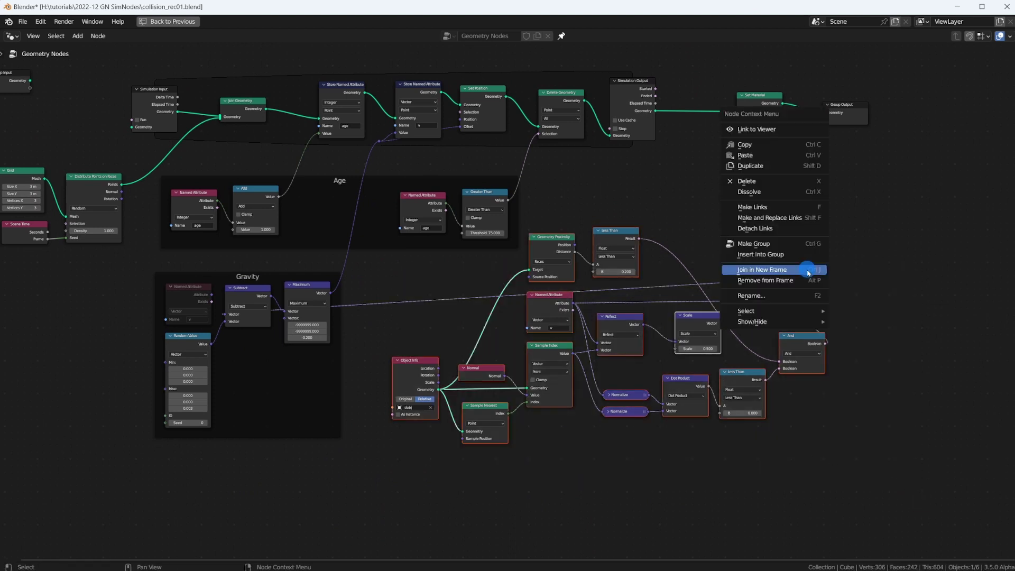
pyautogui.click(794, 274)
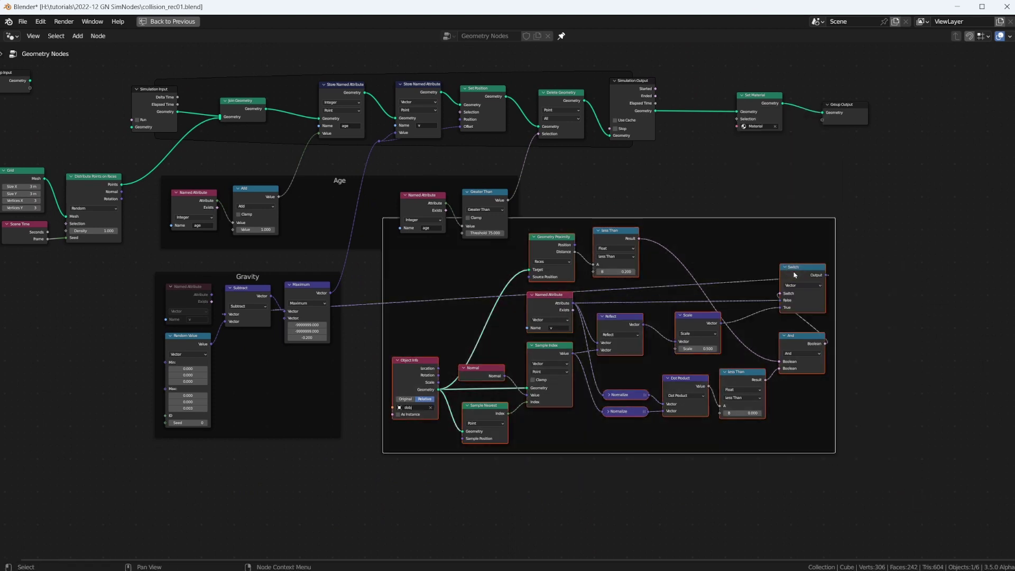
# Label the new frame 'Collision' in the sidebar.
pyautogui.press('n')
pyautogui.click(972, 79)
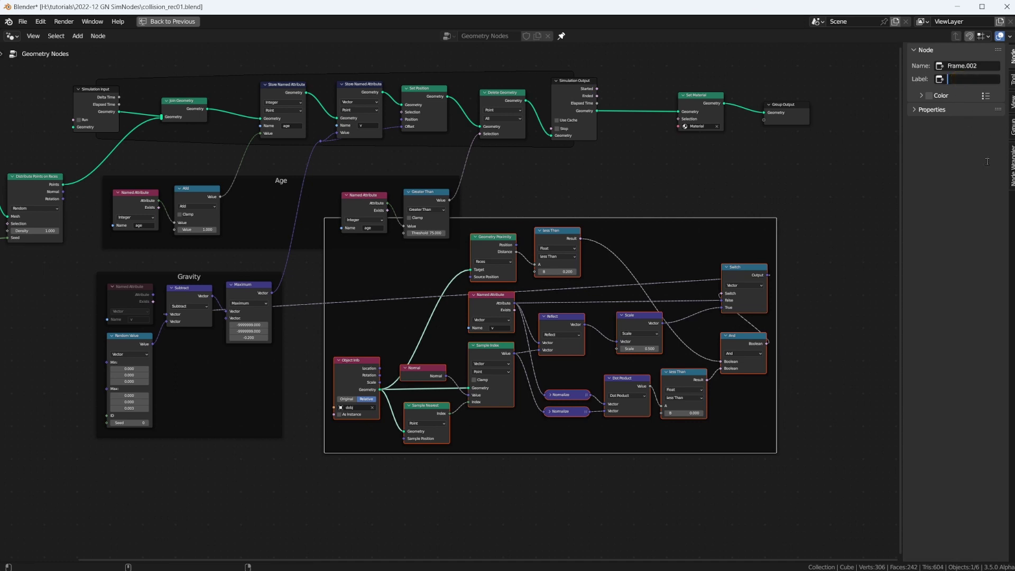
pyautogui.write('Collision')
pyautogui.press('Return')
# Move the Collision frame further down and left in the node tree.
pyautogui.press('g')
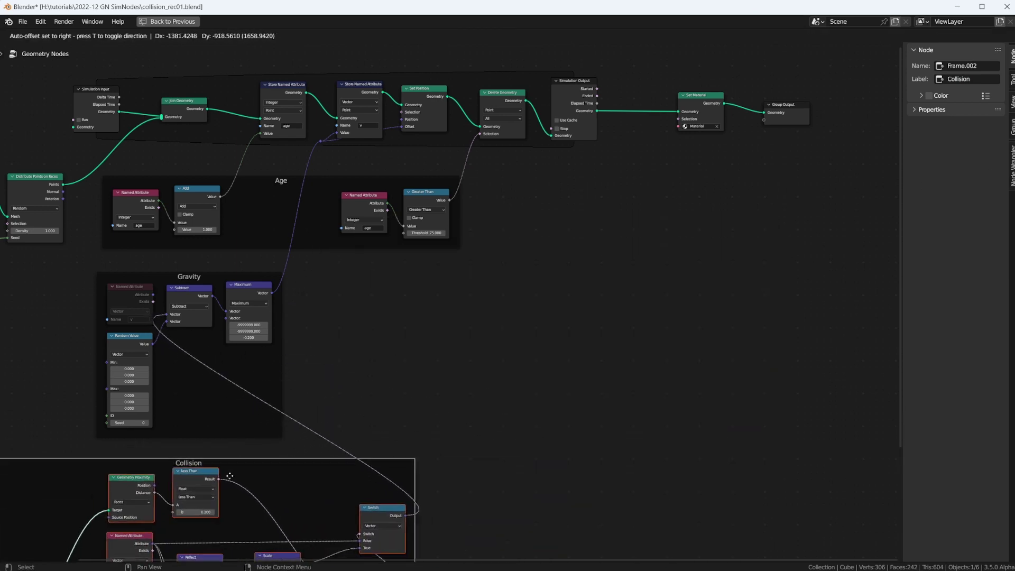
pyautogui.click(173, 495)
pyautogui.moveTo(392, 385); pyautogui.dragTo(629, 202, button='middle')
pyautogui.scroll(1, 554, 263)
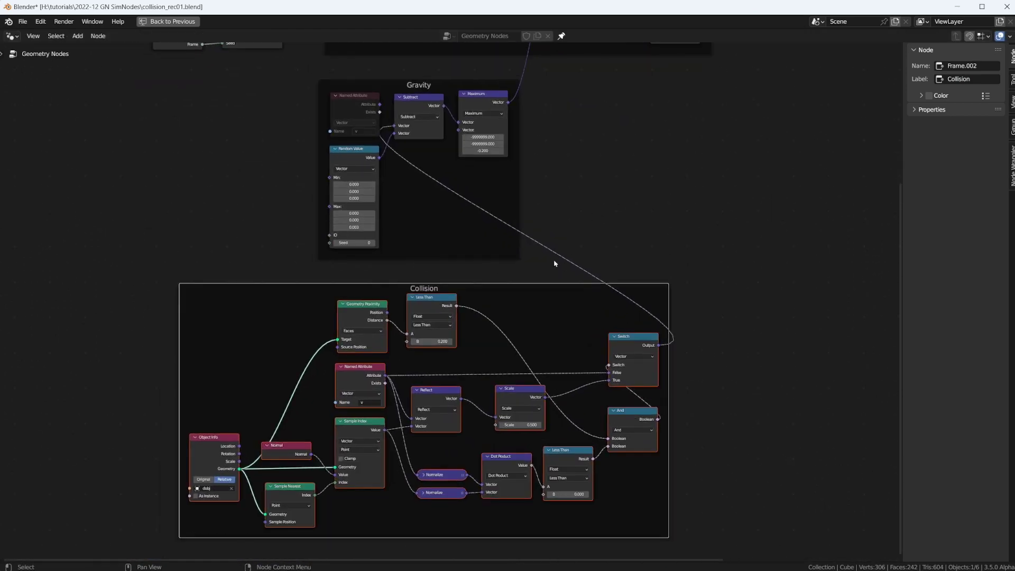
pyautogui.scroll(1, 554, 264)
pyautogui.moveTo(539, 254); pyautogui.dragTo(507, 326, button='middle')
# Delete the Gravity frame's unused Named Attribute node and move Random Value up.
pyautogui.click(271, 118)
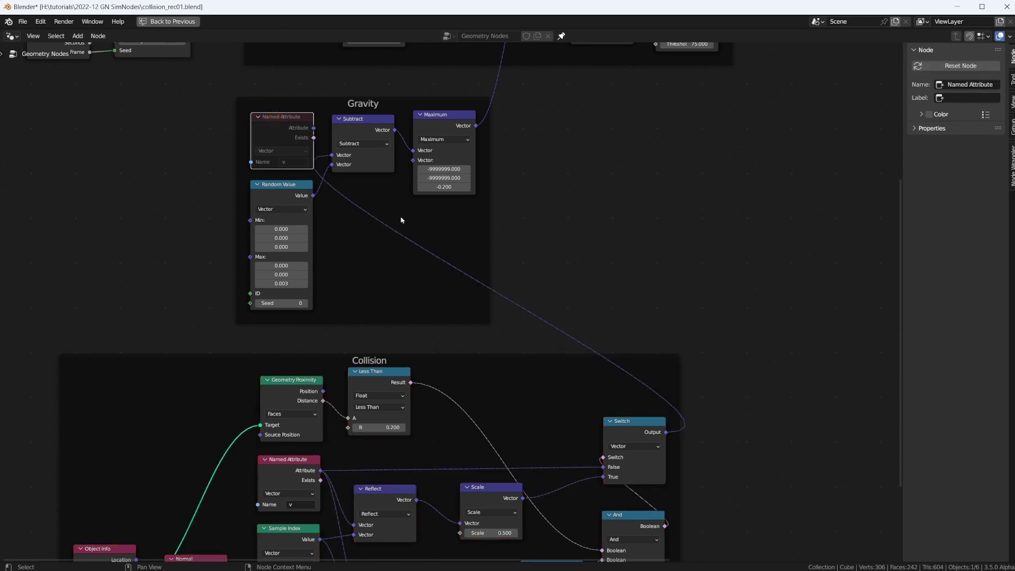
pyautogui.press('x')
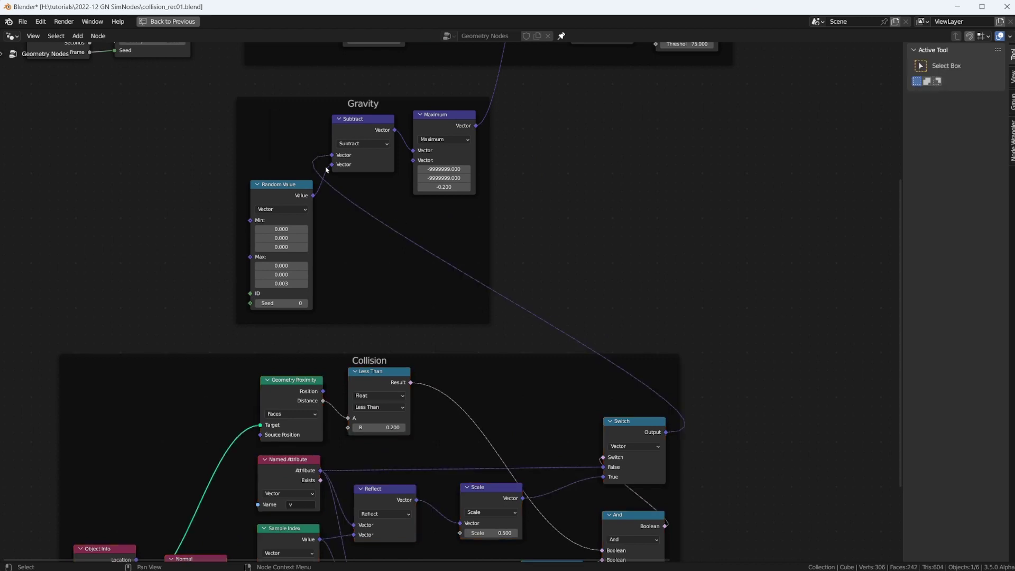
pyautogui.moveTo(281, 185); pyautogui.dragTo(275, 129)
pyautogui.moveTo(286, 503); pyautogui.dragTo(312, 398, button='middle')
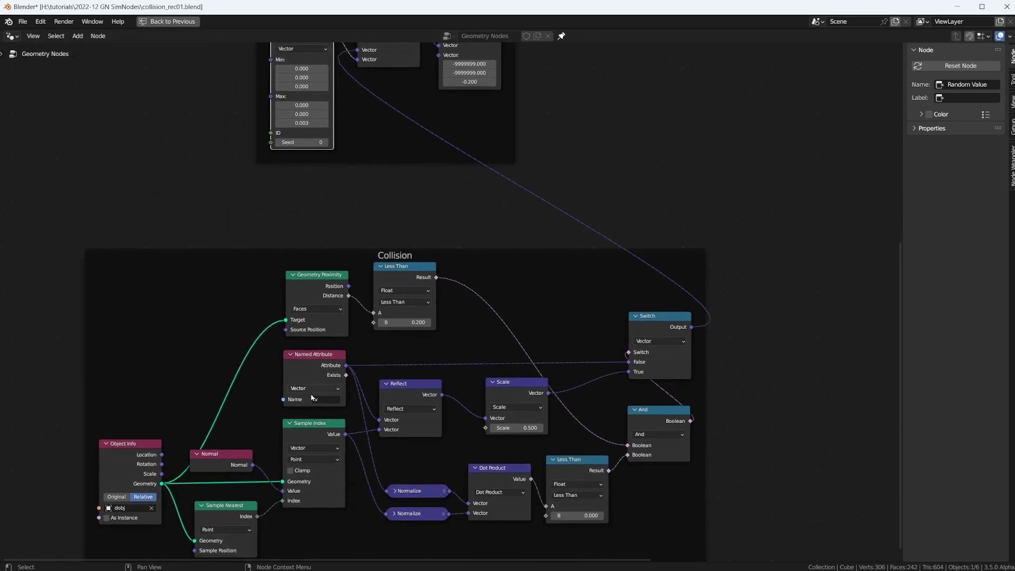
pyautogui.click(321, 355)
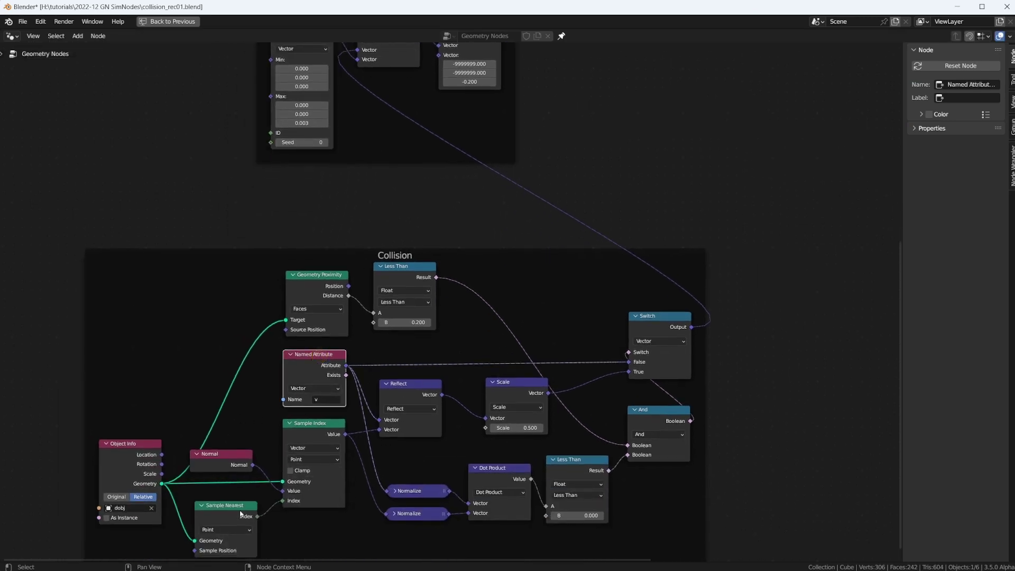
pyautogui.keyDown('shift'); pyautogui.scroll(10, 567, 391); pyautogui.keyUp('shift')
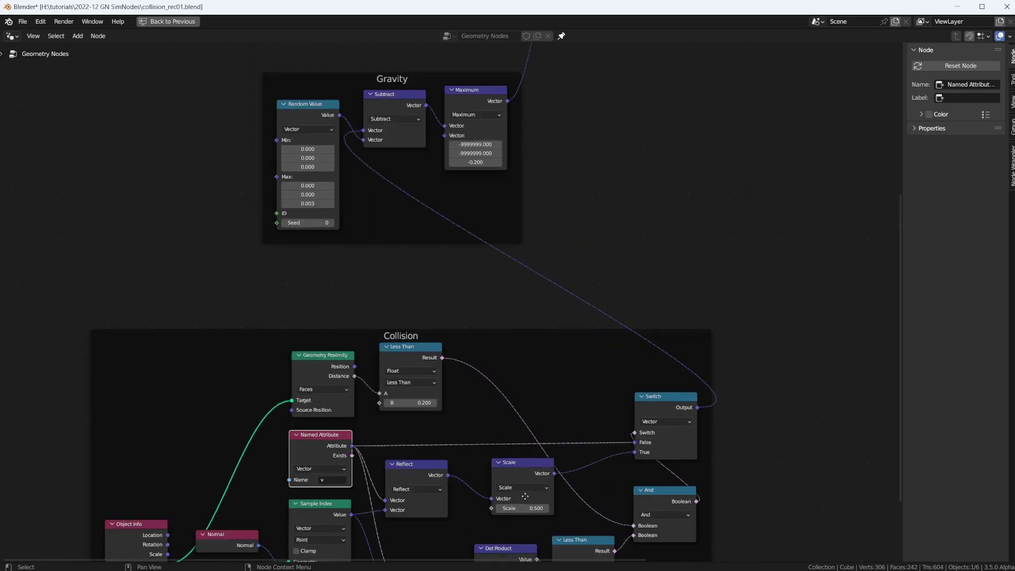
# Rearrange the frames, lowering Gravity and moving Collision up closer to it.
pyautogui.moveTo(430, 240)
pyautogui.mouseDown()
pyautogui.moveTo(430, 255)
pyautogui.moveTo(431, 246)
pyautogui.mouseUp()
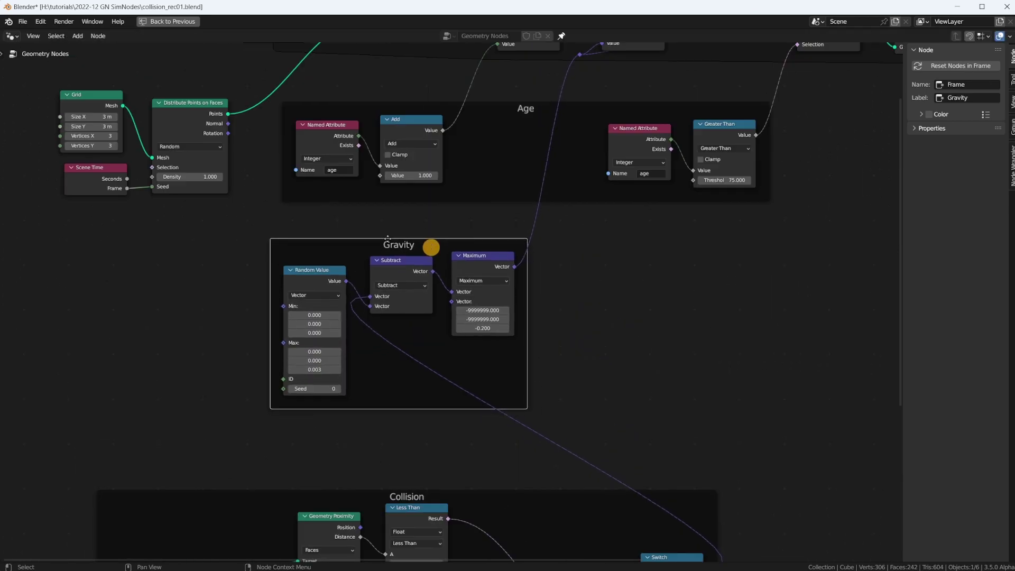
pyautogui.moveTo(488, 192); pyautogui.dragTo(403, 338, button='middle')
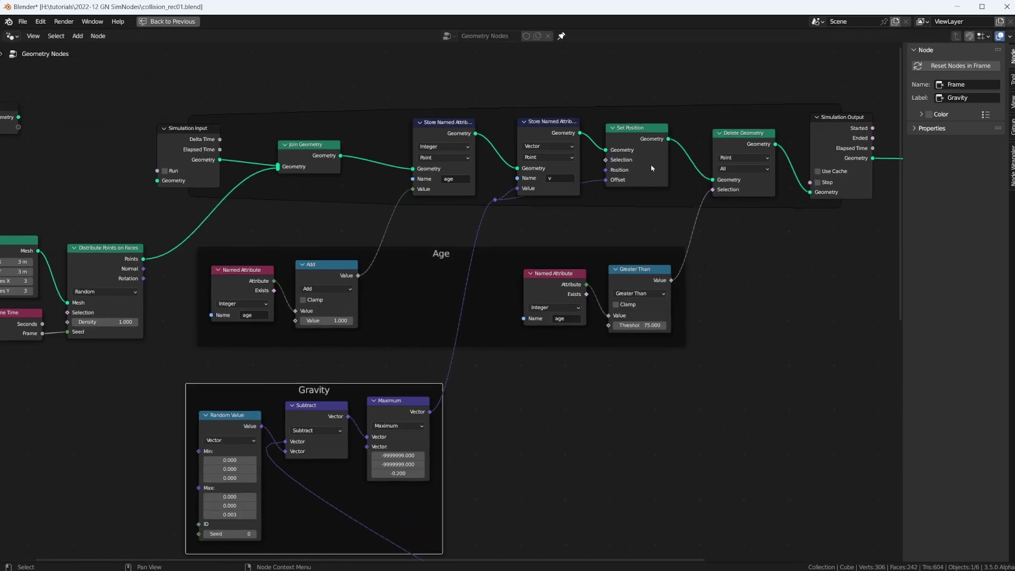
pyautogui.moveTo(505, 415); pyautogui.dragTo(622, 120, button='middle')
pyautogui.moveTo(507, 350); pyautogui.dragTo(509, 295)
pyautogui.scroll(-2, 510, 294)
pyautogui.moveTo(476, 318); pyautogui.dragTo(516, 261, button='middle')
pyautogui.scroll(2, 213, 486)
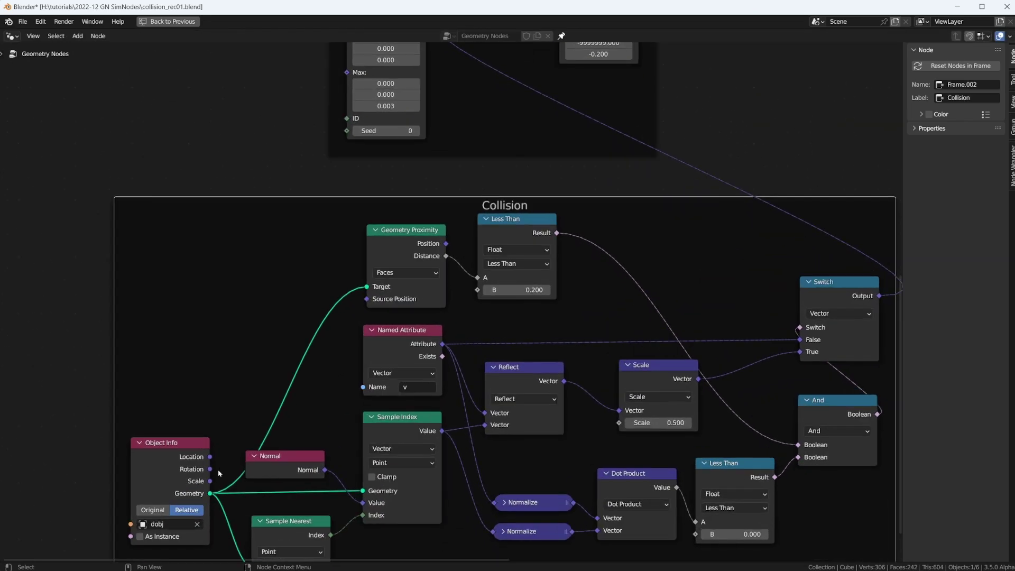
pyautogui.click(170, 452)
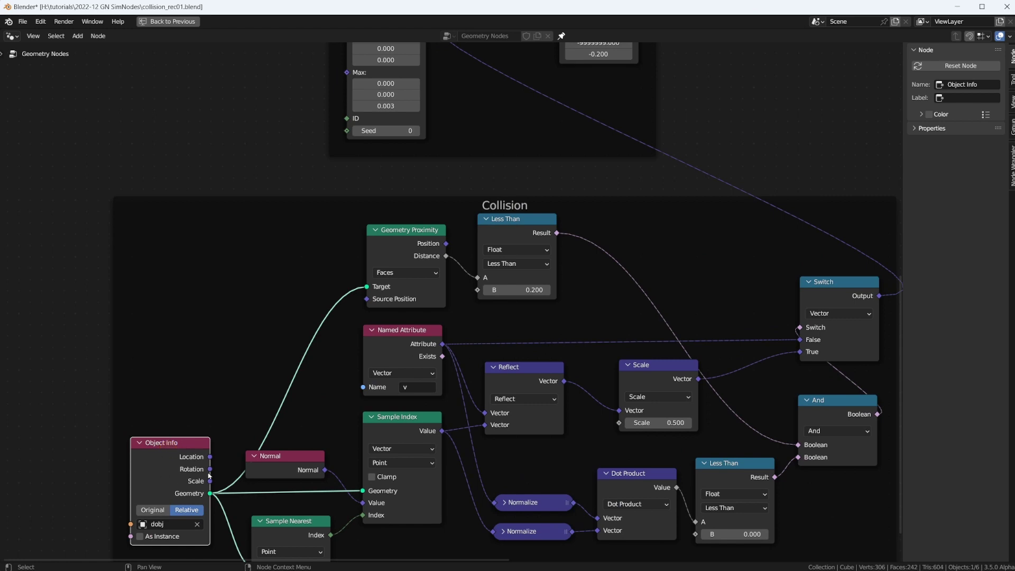
pyautogui.hotkey('shift', 'a')
pyautogui.click(169, 40)
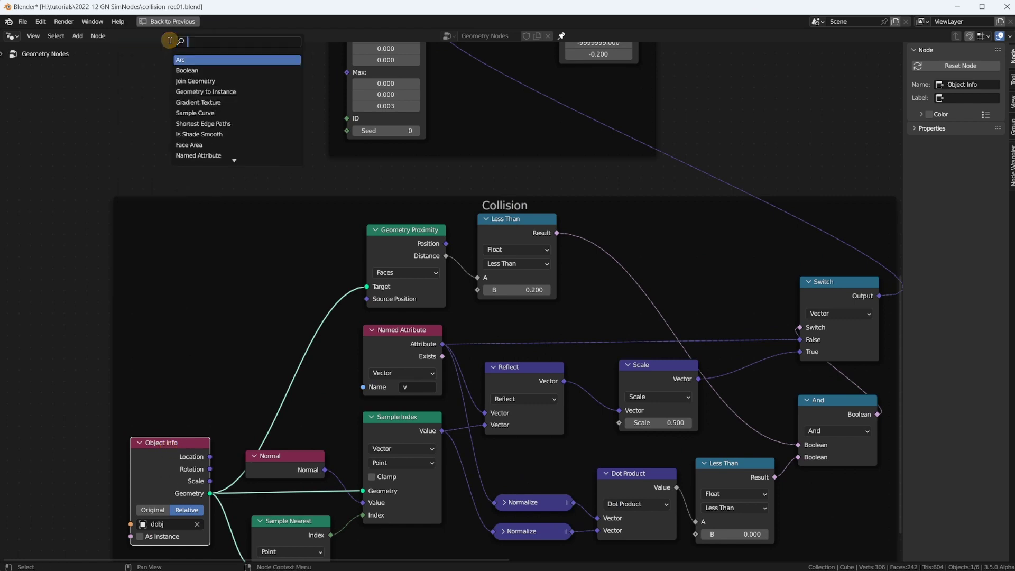
pyautogui.write('coll')
pyautogui.click(187, 59)
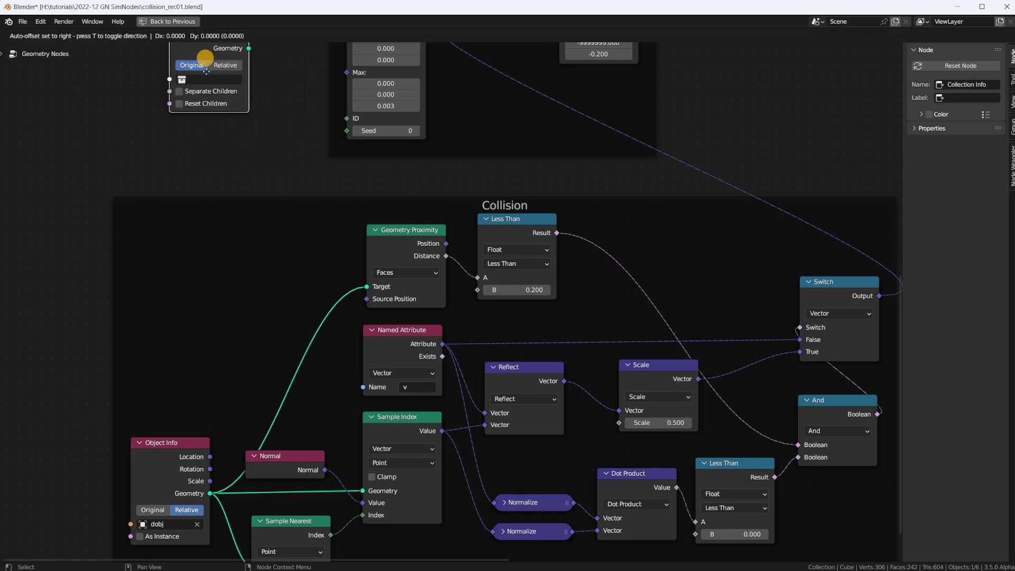
pyautogui.click(168, 297)
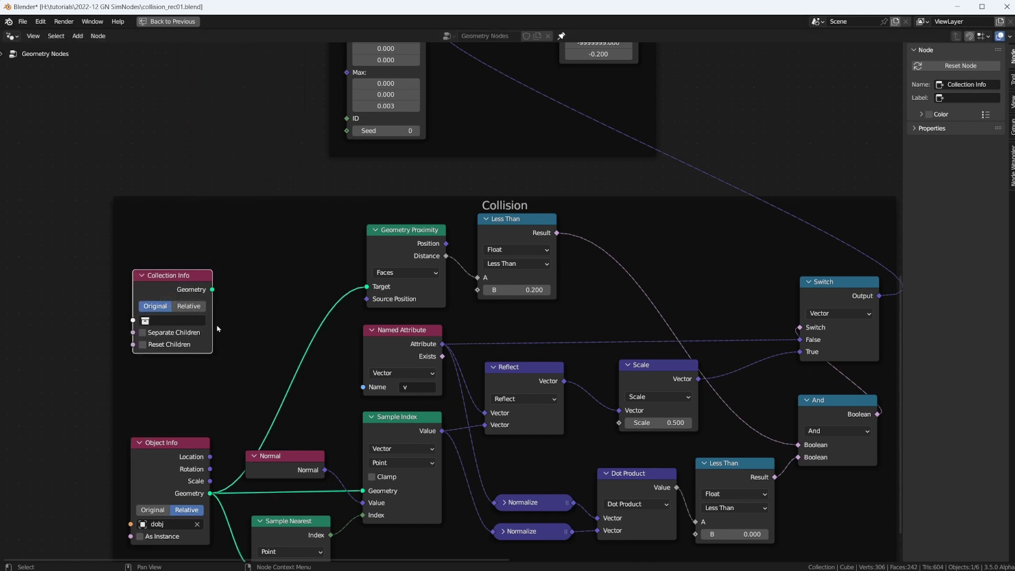
pyautogui.click(178, 319)
pyautogui.click(173, 335)
pyautogui.moveTo(212, 290); pyautogui.dragTo(229, 268)
pyautogui.click(165, 275)
pyautogui.press('x')
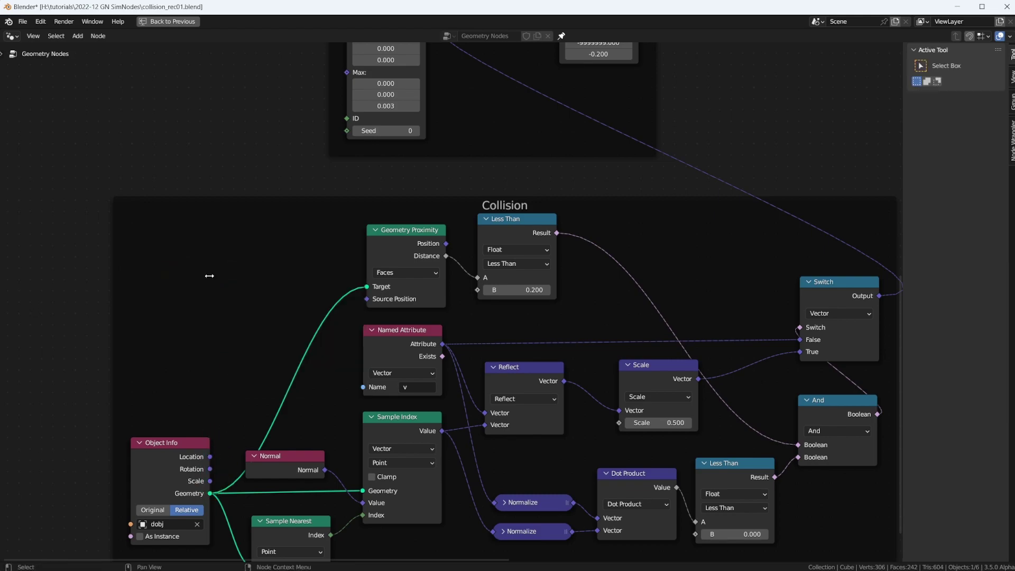